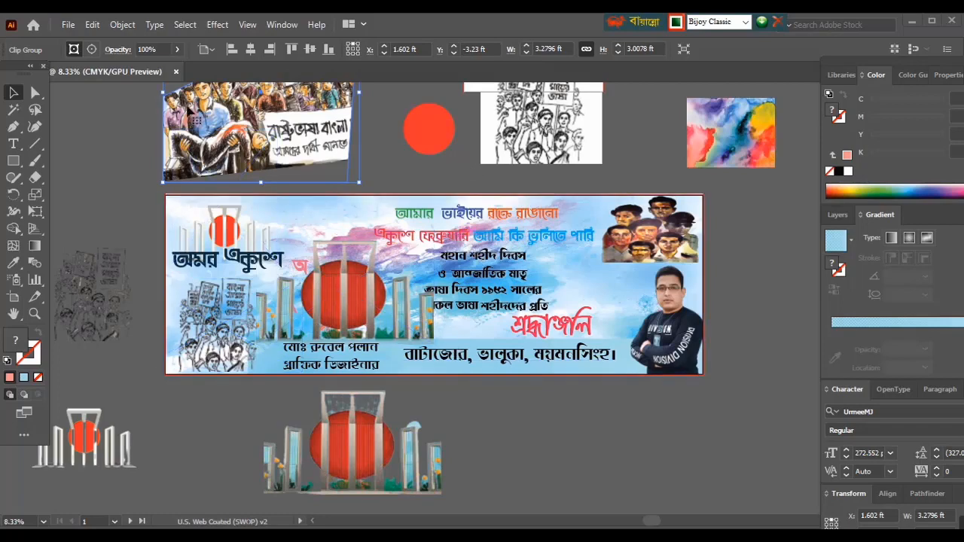
Create a new CMYK document 9 ft wide and 3 ft high with 300 ppi raster effects
{"action": "left_click", "coordinate": [66, 24]}
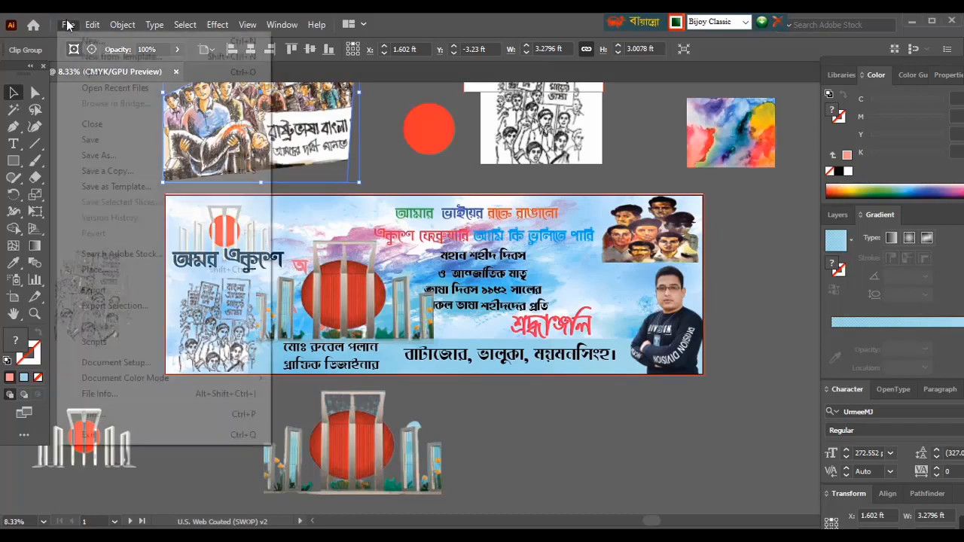
{"action": "left_click", "coordinate": [85, 37]}
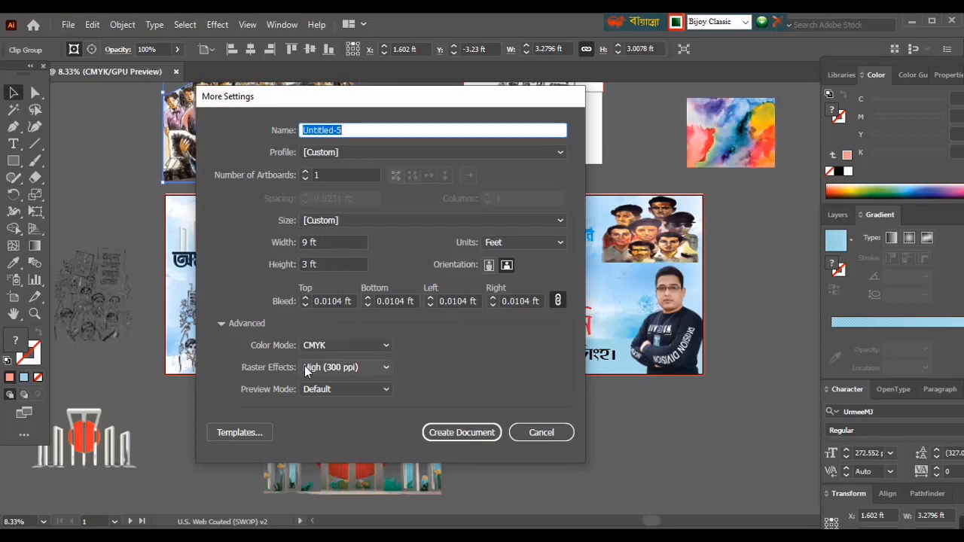
{"action": "left_click", "coordinate": [459, 435]}
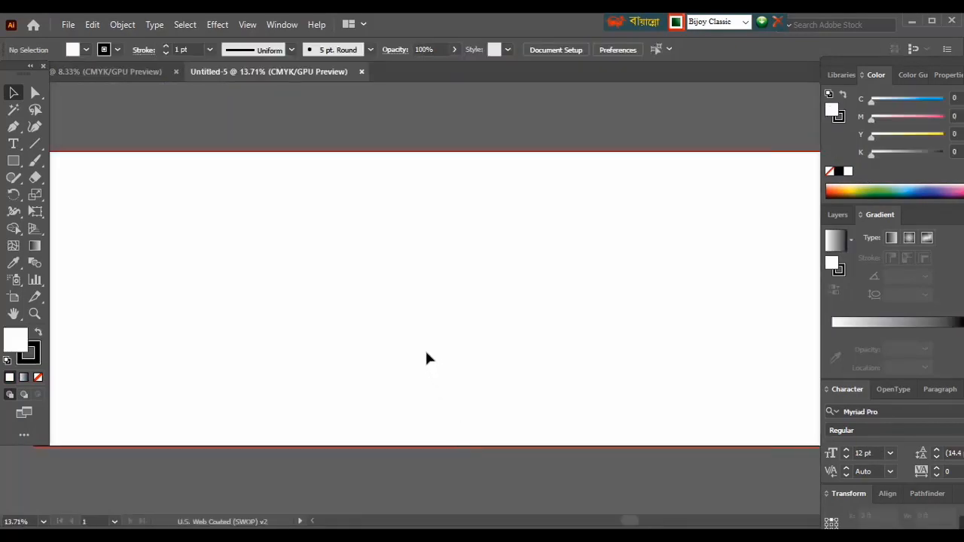
Draw a white rectangle 9 ft wide that covers the whole artboard
{"action": "key", "text": "ctrl+minus"}
{"action": "key", "text": "ctrl+minus"}
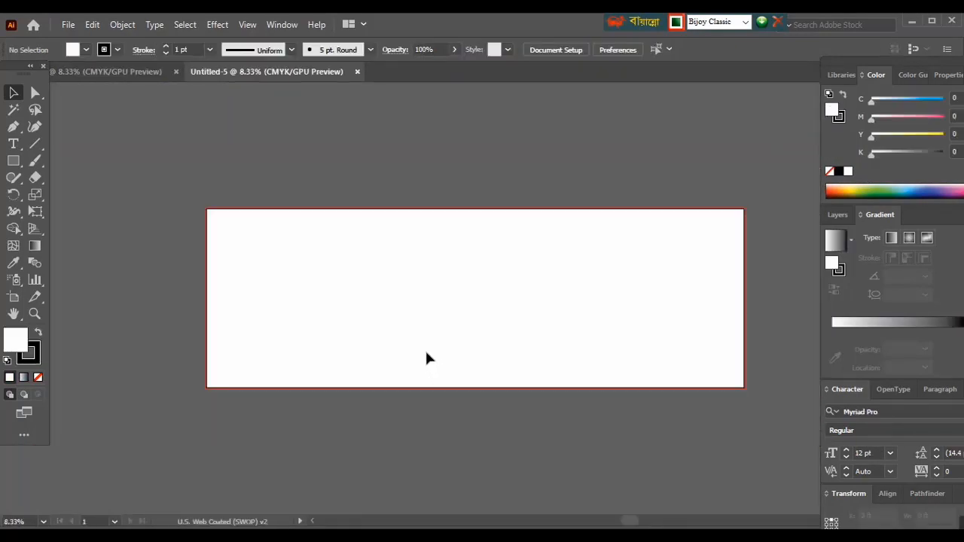
{"action": "left_click", "coordinate": [20, 317]}
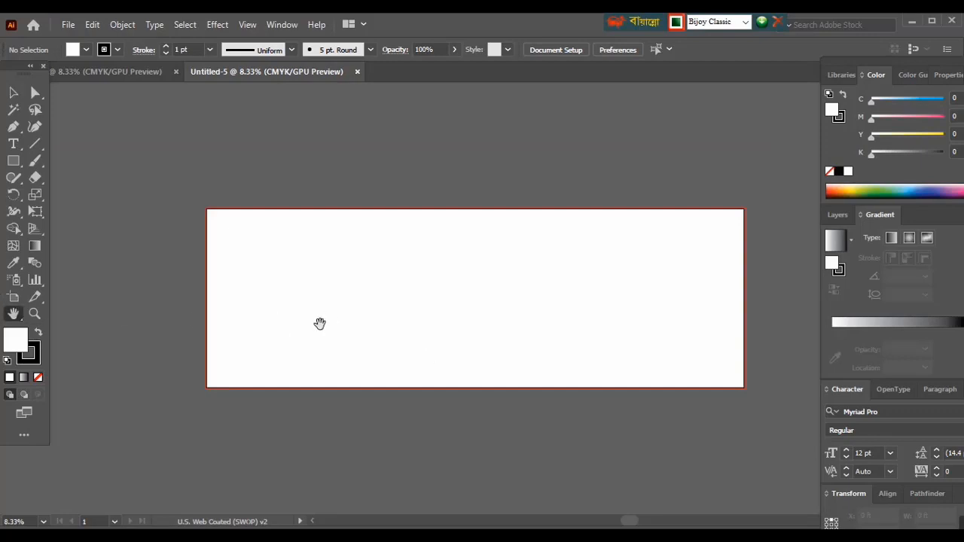
{"action": "mouse_move", "coordinate": [357, 333]}
{"action": "left_mouse_down"}
{"action": "mouse_move", "coordinate": [301, 299]}
{"action": "mouse_move", "coordinate": [340, 331]}
{"action": "left_mouse_up"}
{"action": "scroll", "coordinate": [340, 331], "scroll_direction": "down", "scroll_amount": 2}
{"action": "scroll", "coordinate": [340, 331], "scroll_direction": "up", "scroll_amount": 1}
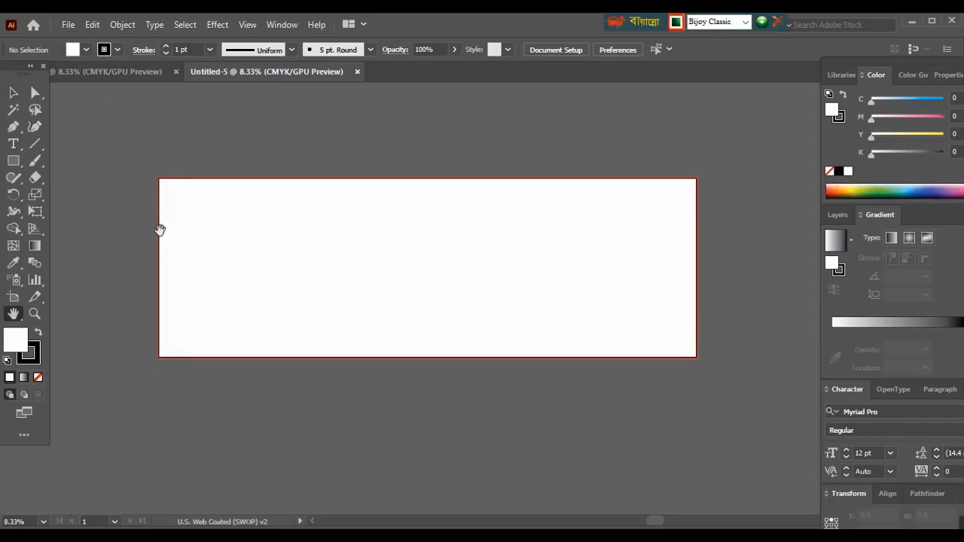
{"action": "left_click", "coordinate": [13, 160]}
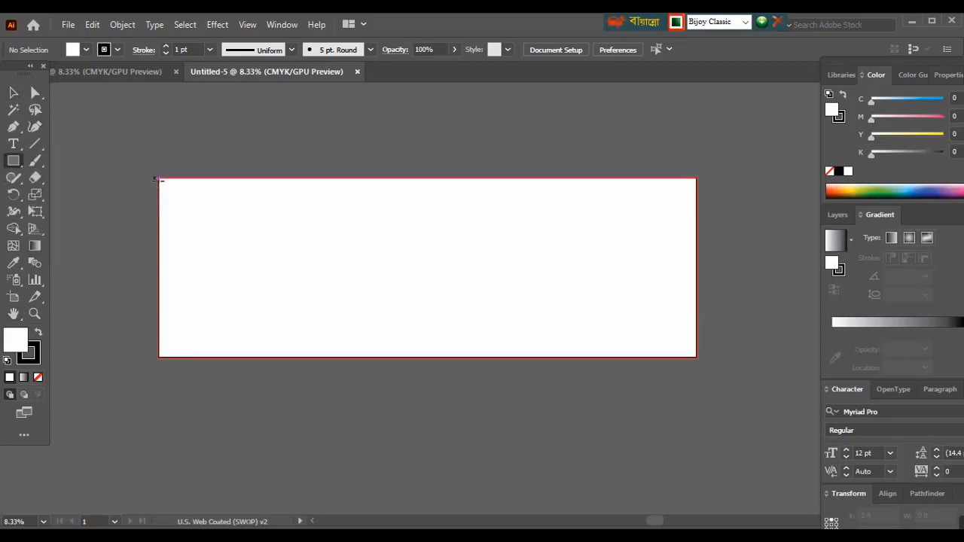
{"action": "left_click_drag", "start_coordinate": [157, 179], "coordinate": [695, 356]}
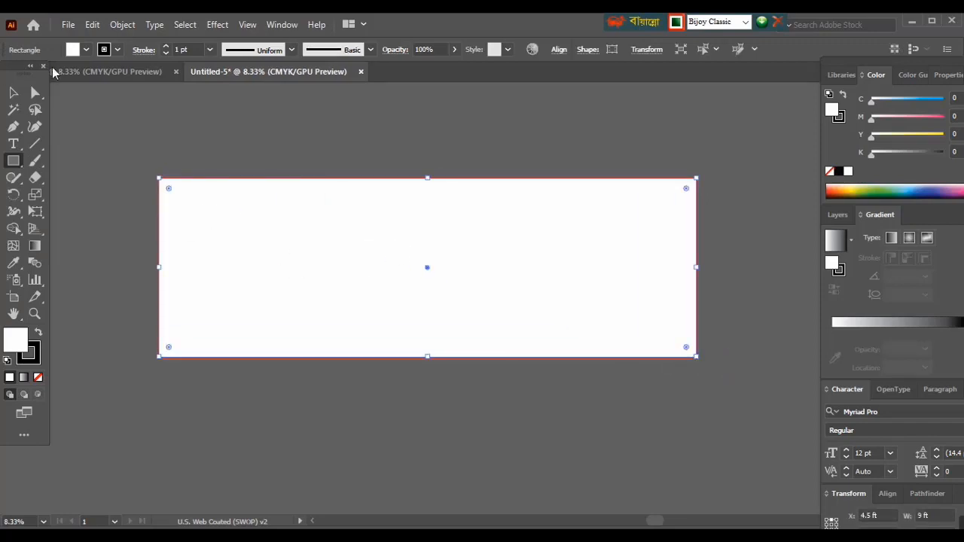
Bring the blue and pink watercolor image over from the other open document and align it to the artboard's upper-left corner
{"action": "left_click", "coordinate": [123, 75]}
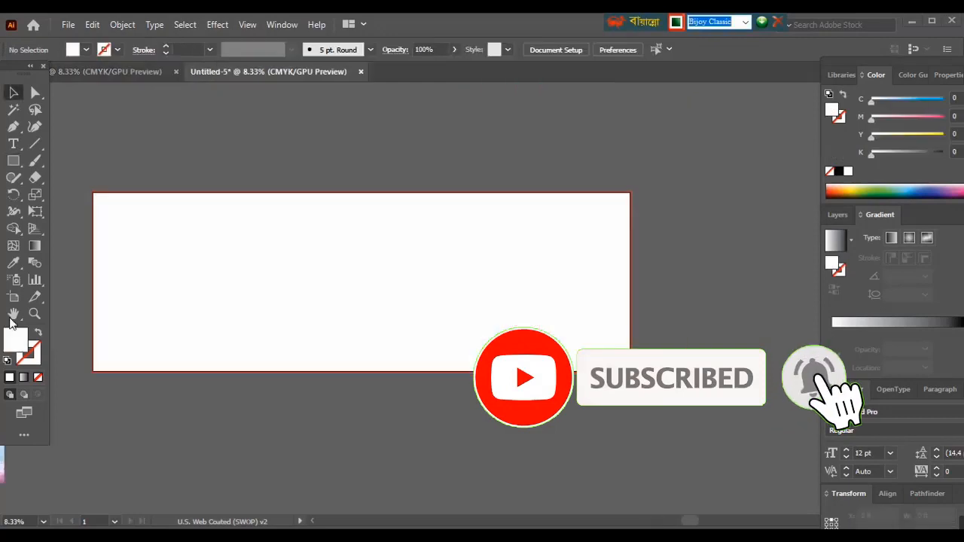
{"action": "left_click", "coordinate": [12, 317]}
{"action": "left_click_drag", "start_coordinate": [193, 397], "coordinate": [338, 369]}
{"action": "key", "text": "v"}
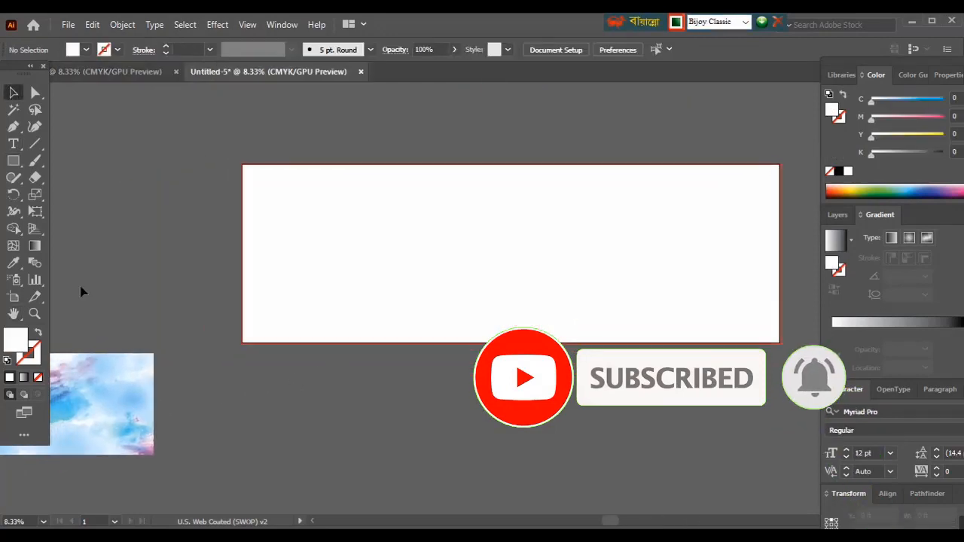
{"action": "left_click_drag", "start_coordinate": [112, 410], "coordinate": [365, 367]}
{"action": "left_click_drag", "start_coordinate": [293, 348], "coordinate": [372, 219]}
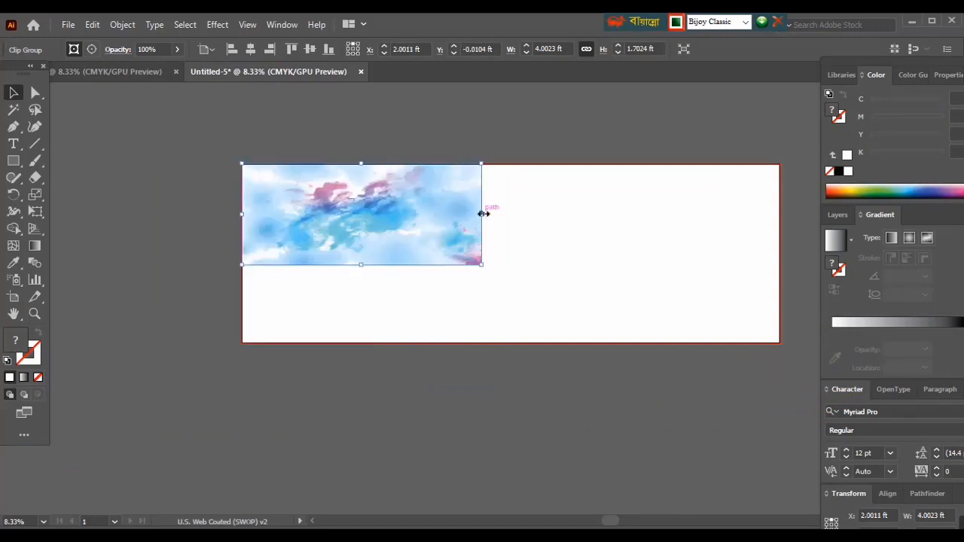
Stretch the watercolor image to 9 ft wide and about 3.02 ft high so it fills the artboard, and deselect it
{"action": "left_click_drag", "start_coordinate": [482, 214], "coordinate": [486, 268]}
{"action": "left_click_drag", "start_coordinate": [488, 214], "coordinate": [780, 254]}
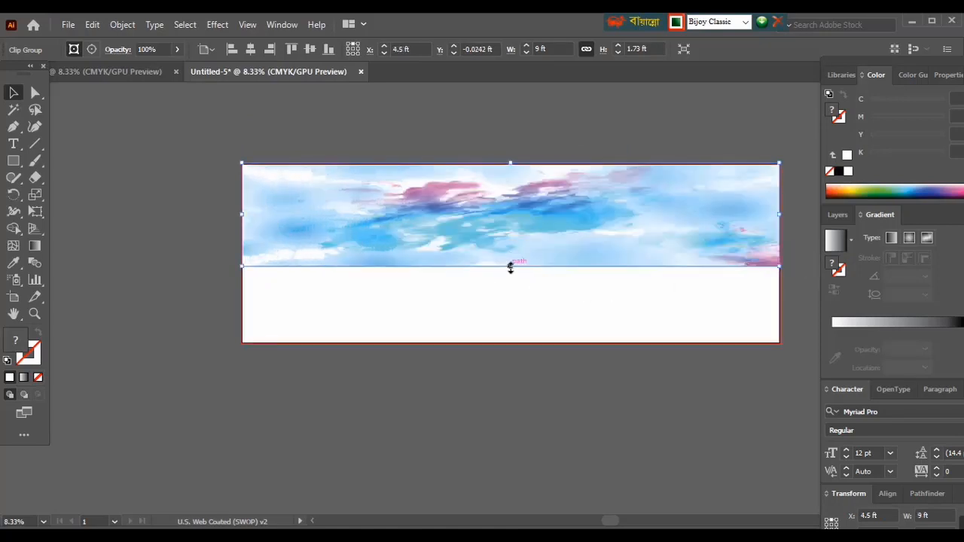
{"action": "left_click_drag", "start_coordinate": [510, 268], "coordinate": [494, 342]}
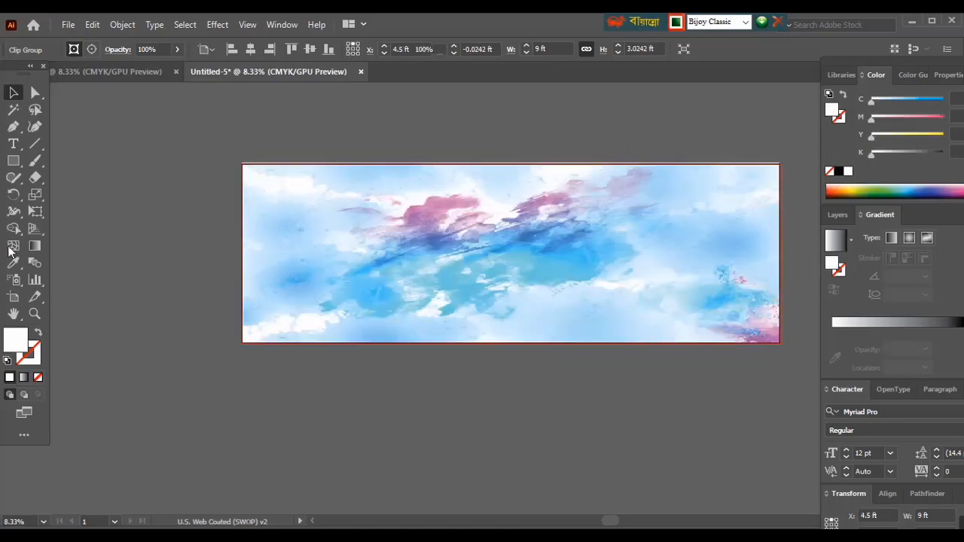
{"action": "key", "text": "ctrl+shift+a"}
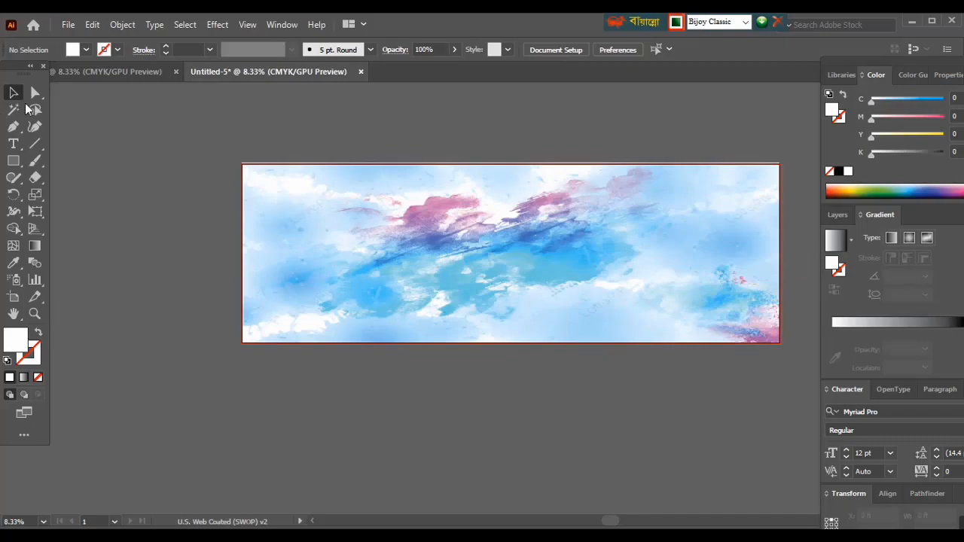
Switch to File Explorer, bring Untitled-4-removebg-preview(1) from Downloads into the banner, and position the protest sketch in its lower-left corner
{"action": "left_click", "coordinate": [913, 23]}
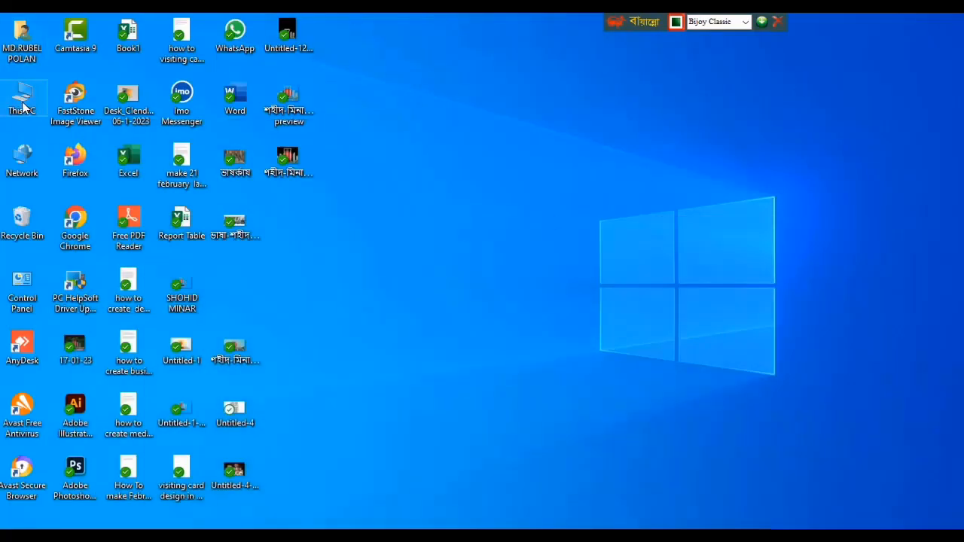
{"action": "double_click", "coordinate": [23, 107]}
{"action": "left_click", "coordinate": [809, 433]}
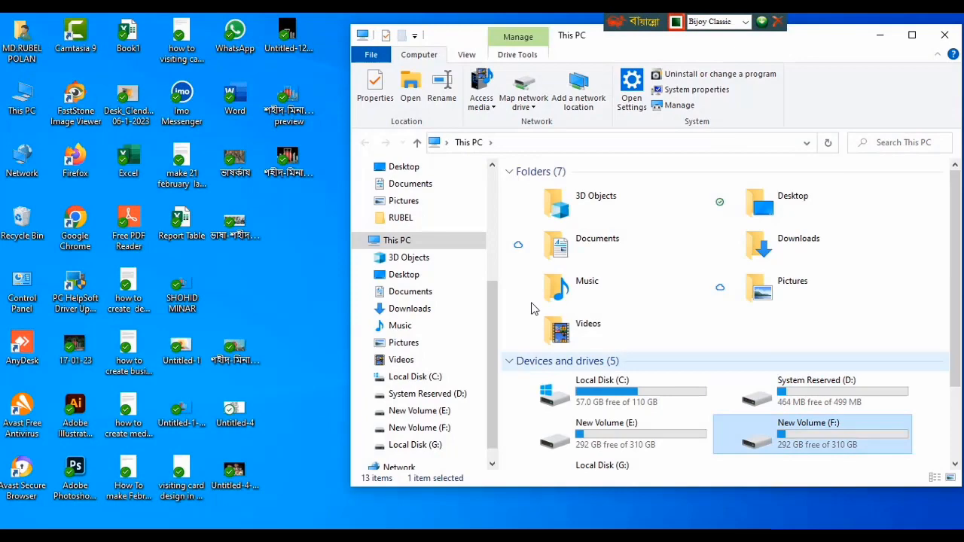
{"action": "double_click", "coordinate": [821, 246]}
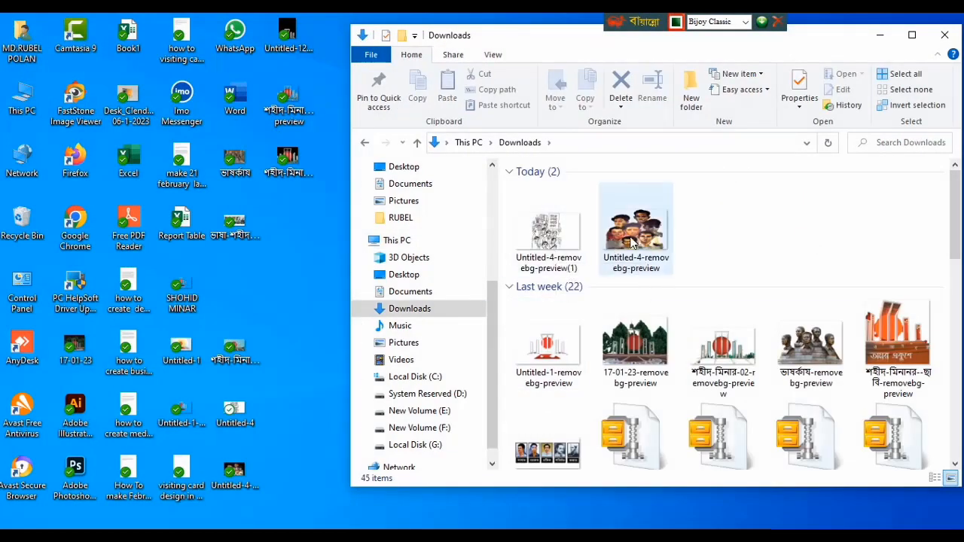
{"action": "left_click_drag", "start_coordinate": [548, 234], "coordinate": [293, 244]}
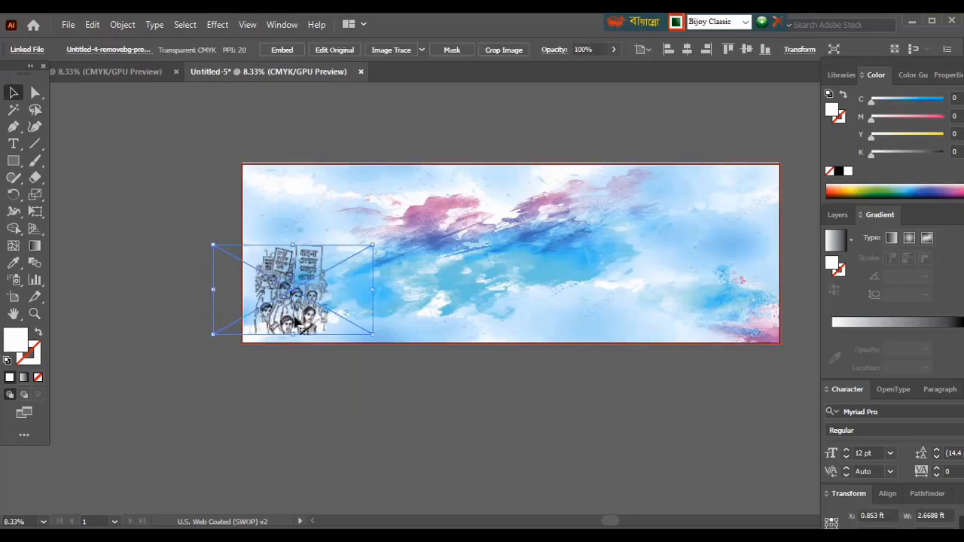
{"action": "left_click_drag", "start_coordinate": [296, 320], "coordinate": [290, 319]}
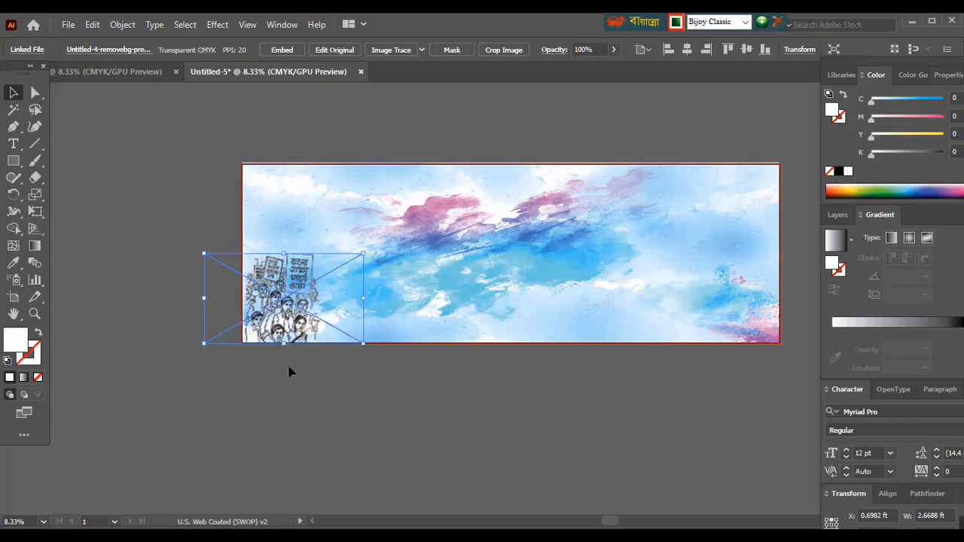
{"action": "left_click", "coordinate": [292, 372]}
{"action": "left_click", "coordinate": [292, 328]}
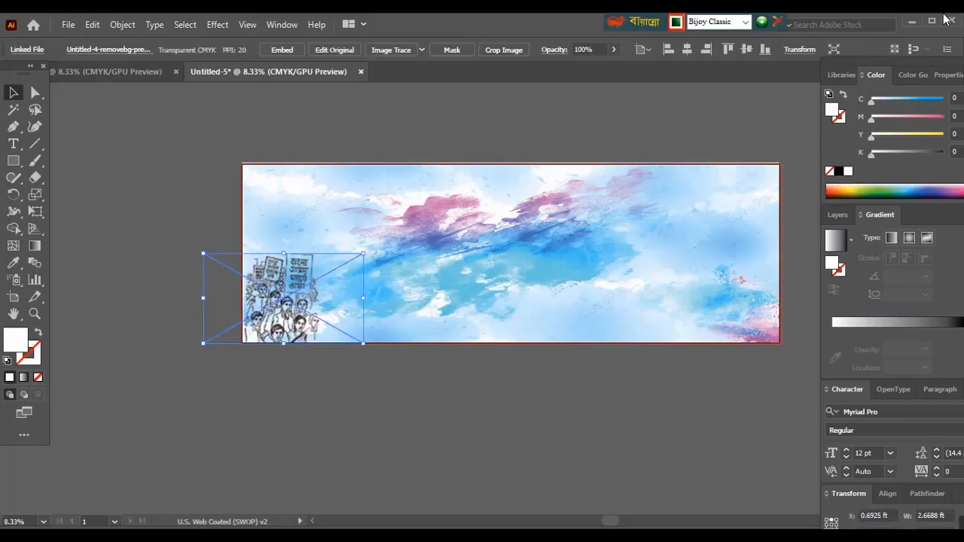
Bring Untitled-4-removebg-preview from Downloads into the banner and place the group portrait, about 0.98 ft wide, in the upper-right corner
{"action": "left_click", "coordinate": [912, 21]}
{"action": "left_click_drag", "start_coordinate": [635, 226], "coordinate": [746, 196]}
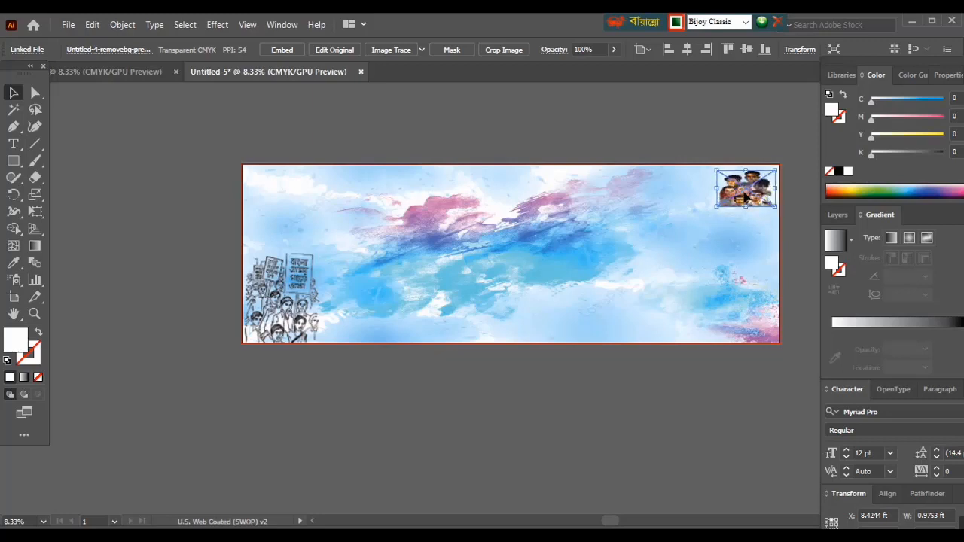
{"action": "left_click", "coordinate": [674, 138]}
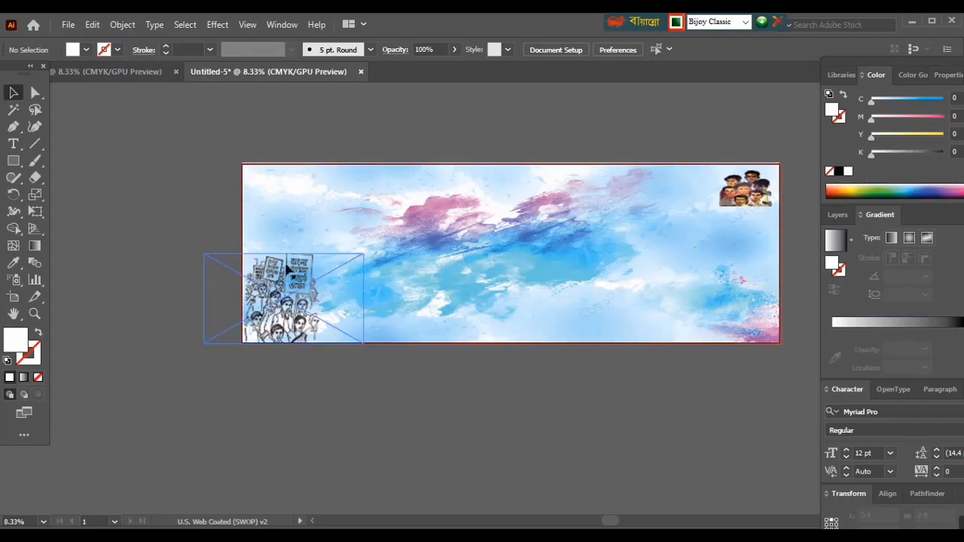
Bring SHOHID MINAR.png from the desktop into the banner and position it in the upper-left corner above the protest sketch
{"action": "left_click", "coordinate": [912, 24]}
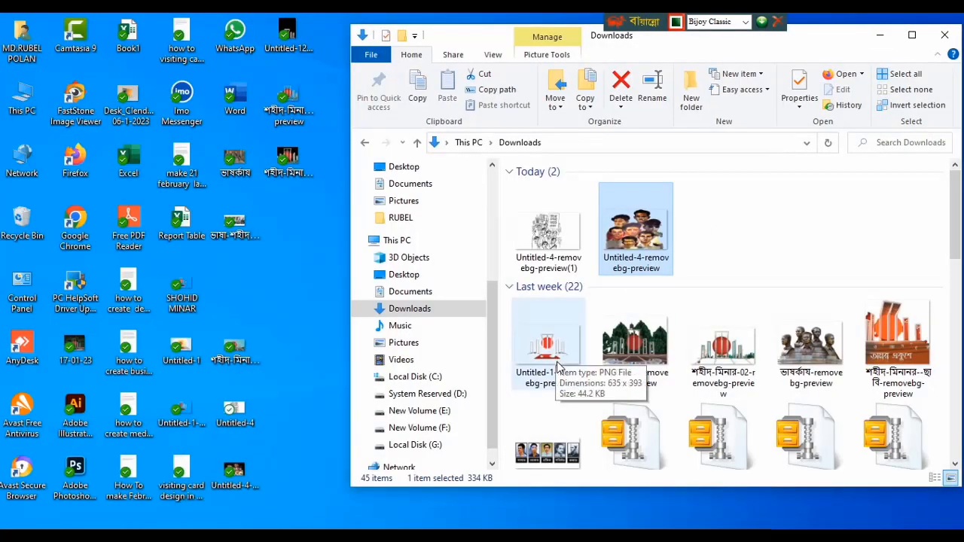
{"action": "left_click", "coordinate": [885, 38]}
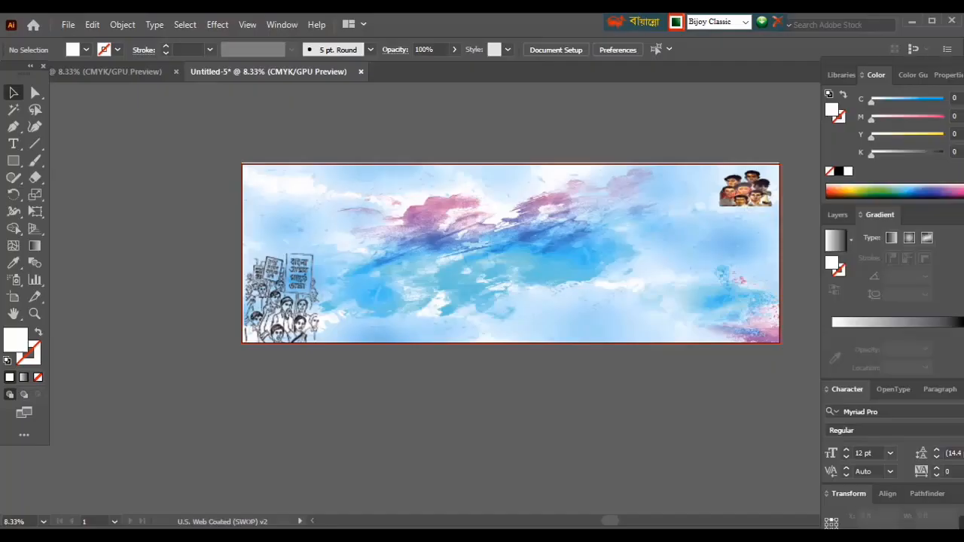
{"action": "left_click_drag", "start_coordinate": [354, 290], "coordinate": [479, 200]}
{"action": "left_click", "coordinate": [409, 269], "text": "shift"}
{"action": "left_click_drag", "start_coordinate": [374, 247], "coordinate": [290, 210]}
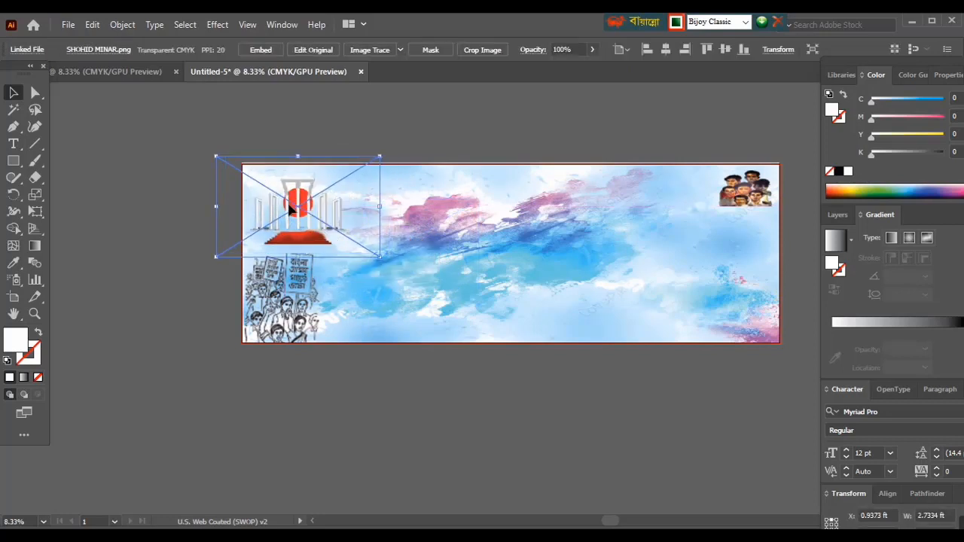
{"action": "left_click", "coordinate": [166, 300]}
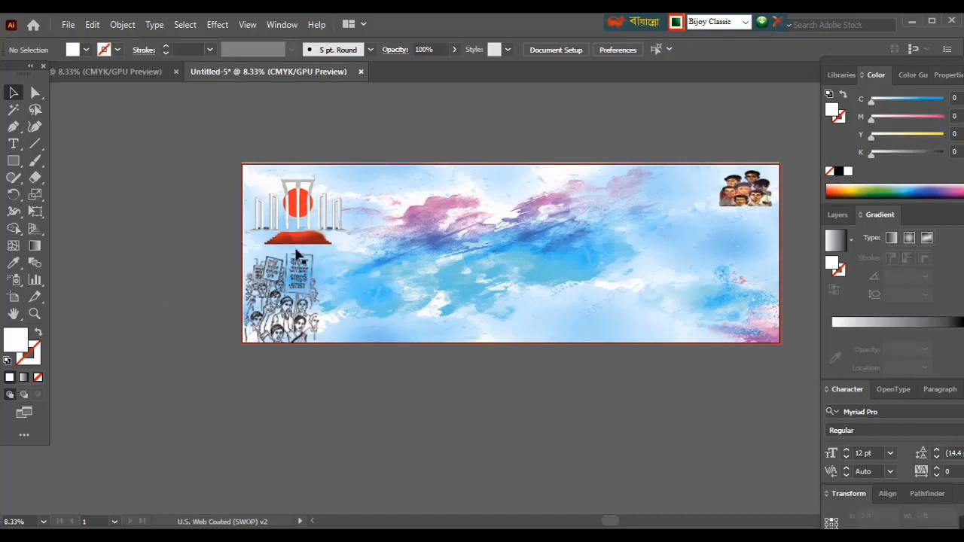
Add the larger Shaheed Minar PNG to the banner, enlarge it to about 2.61 ft wide, and place it just beside the protest sketch
{"action": "left_click", "coordinate": [912, 21]}
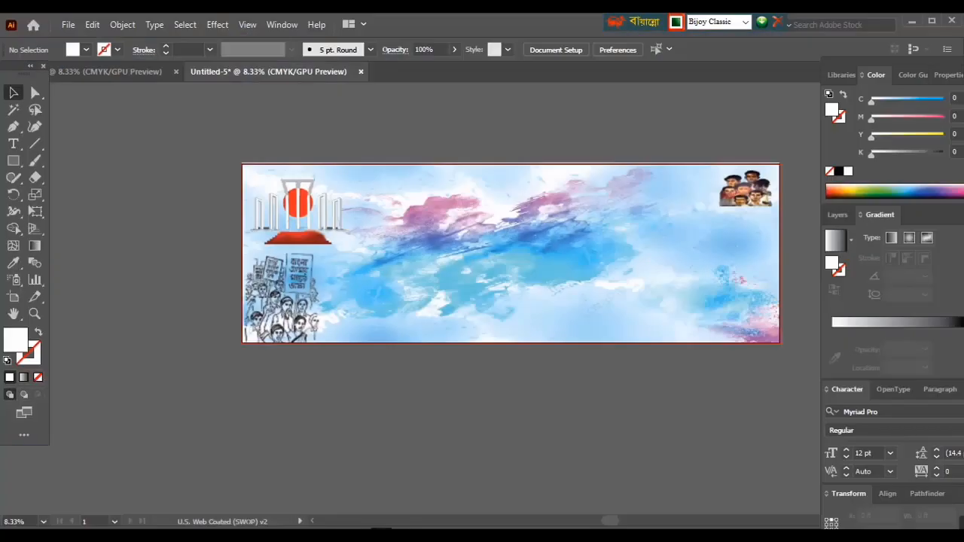
{"action": "left_click_drag", "start_coordinate": [407, 380], "coordinate": [420, 329]}
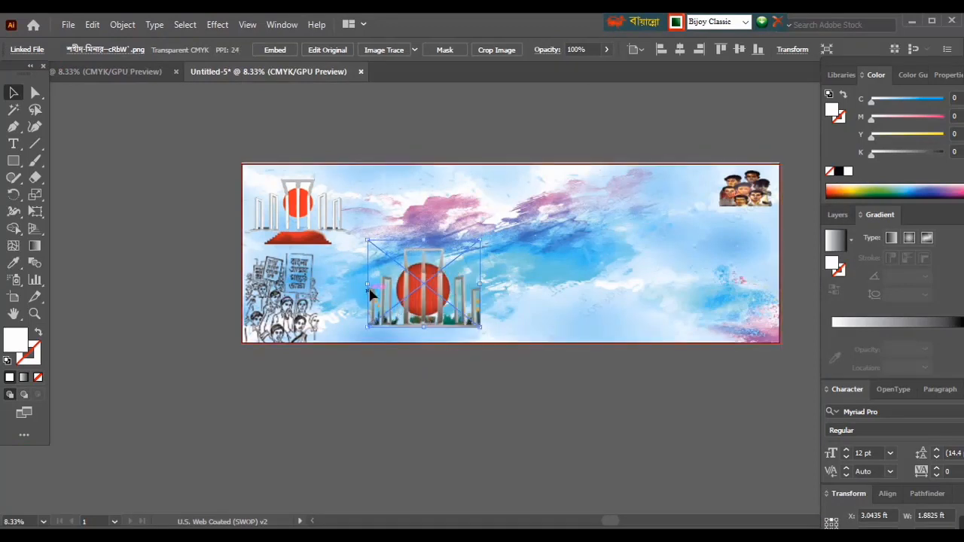
{"action": "left_click_drag", "start_coordinate": [367, 284], "coordinate": [346, 283]}
{"action": "left_click_drag", "start_coordinate": [413, 232], "coordinate": [414, 215]}
{"action": "left_click_drag", "start_coordinate": [411, 293], "coordinate": [402, 290]}
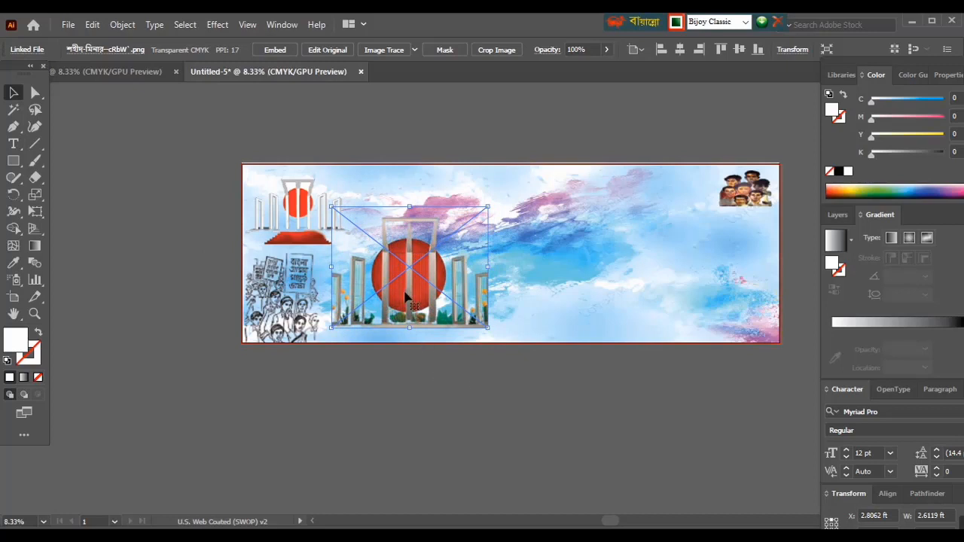
{"action": "left_click_drag", "start_coordinate": [406, 297], "coordinate": [420, 298]}
Add a point text object beside the large monument, enlarge it to about 199 pt, and set its font to SutonnyMJ
{"action": "key", "text": "t"}
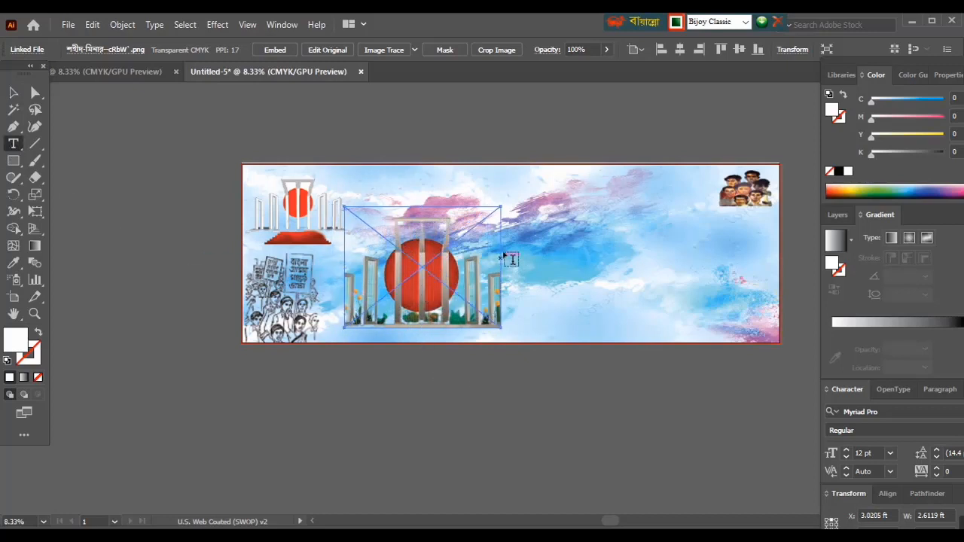
{"action": "left_click", "coordinate": [510, 260]}
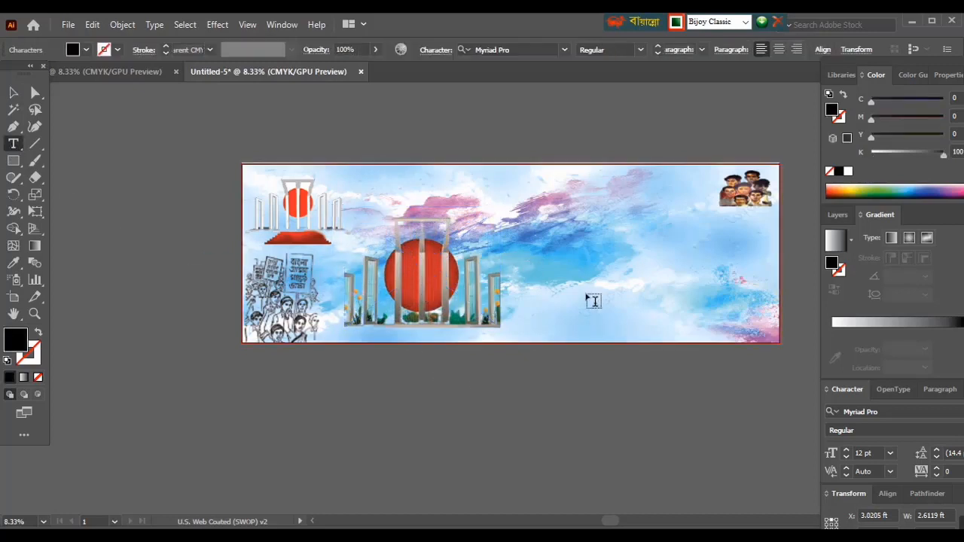
{"action": "left_click", "coordinate": [12, 93]}
{"action": "left_click_drag", "start_coordinate": [533, 261], "coordinate": [687, 242]}
{"action": "left_click", "coordinate": [564, 50]}
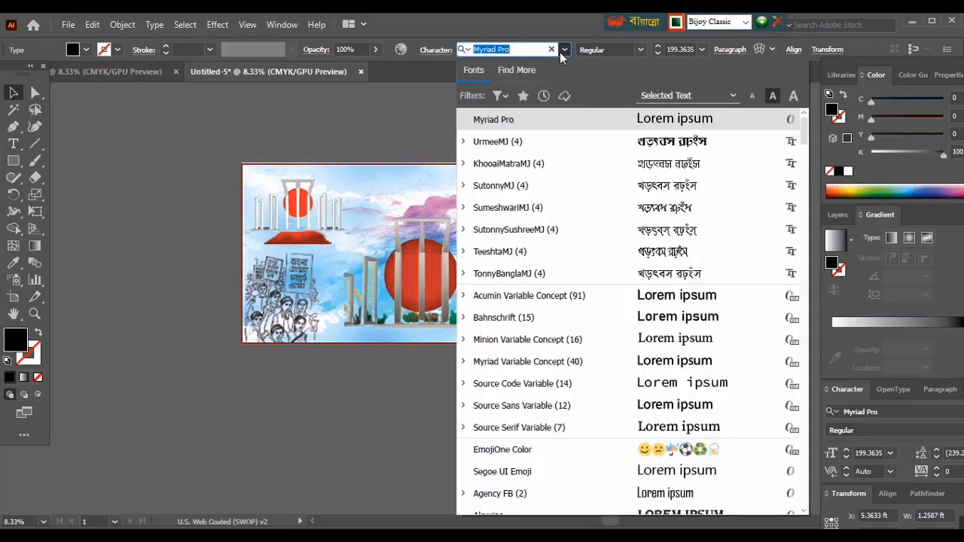
{"action": "left_click", "coordinate": [503, 186]}
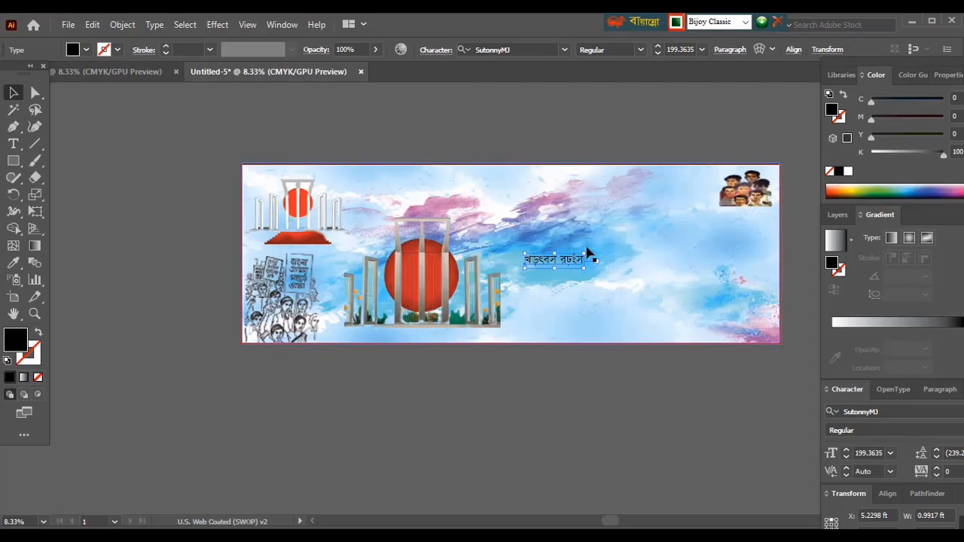
Replace the placeholder text with "অমর একুশে"
{"action": "left_click", "coordinate": [12, 146]}
{"action": "left_click_drag", "start_coordinate": [527, 259], "coordinate": [601, 260]}
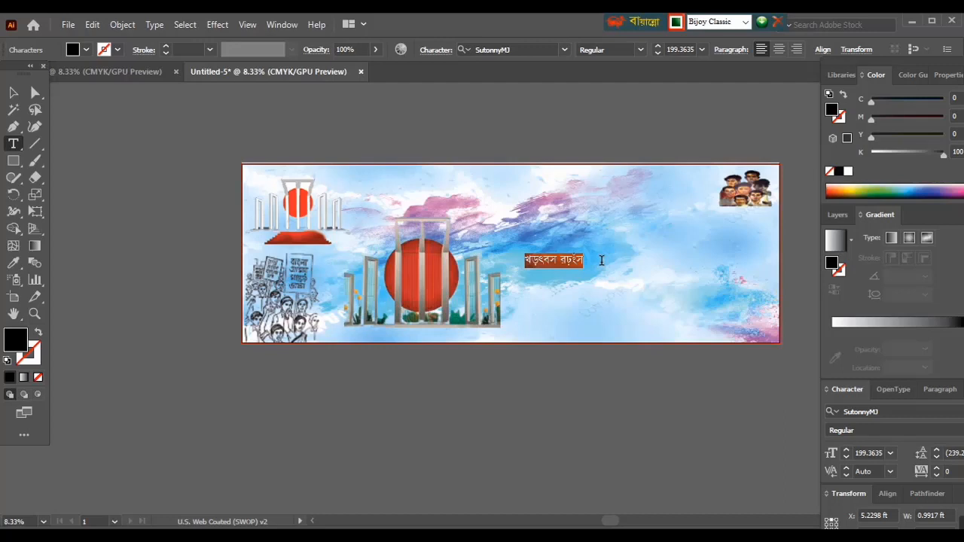
{"action": "type", "text": "অমর একুশে"}
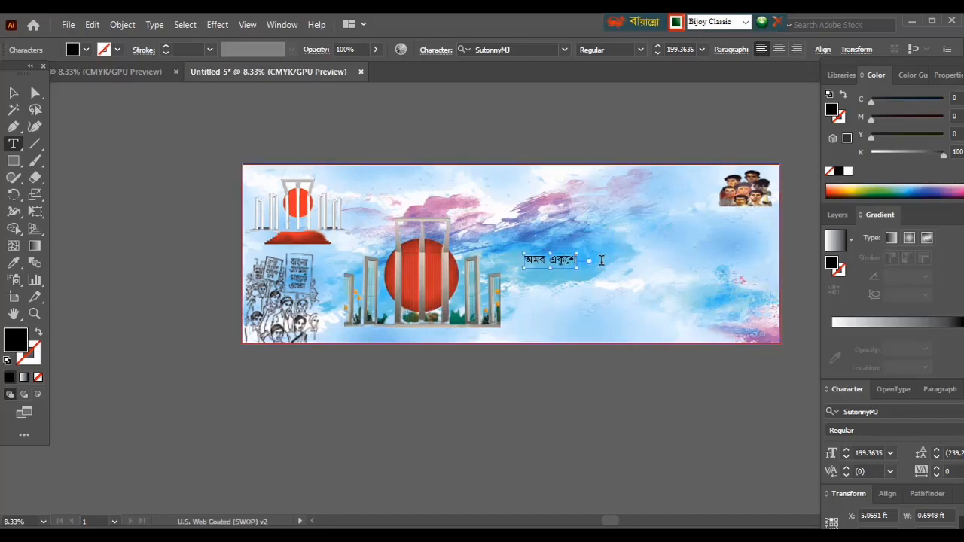
Set the "অমর একুশে" text's font to KhooaiMatraMJ and convert the lettering to outlines
{"action": "scroll", "coordinate": [600, 260], "scroll_direction": "up", "scroll_amount": 3}
{"action": "key", "text": "Escape"}
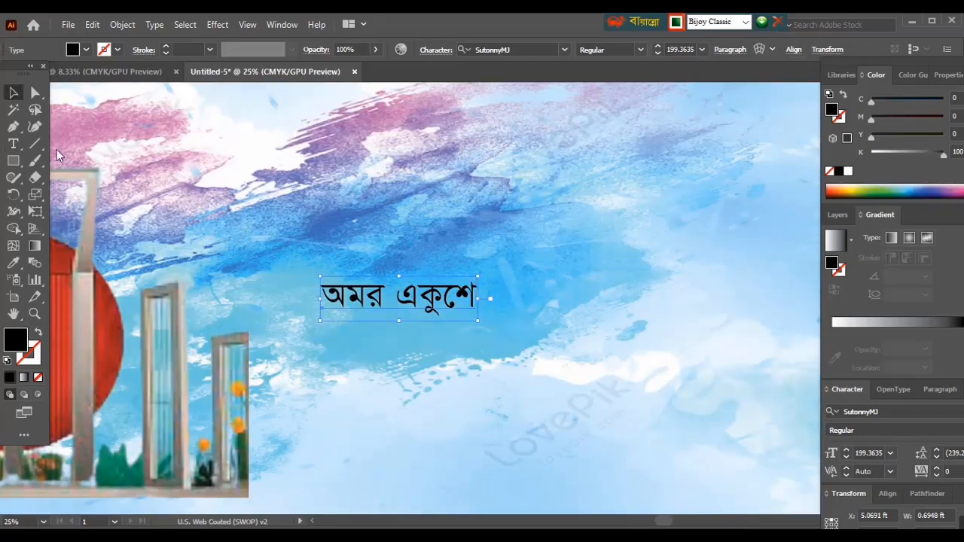
{"action": "left_click", "coordinate": [564, 50]}
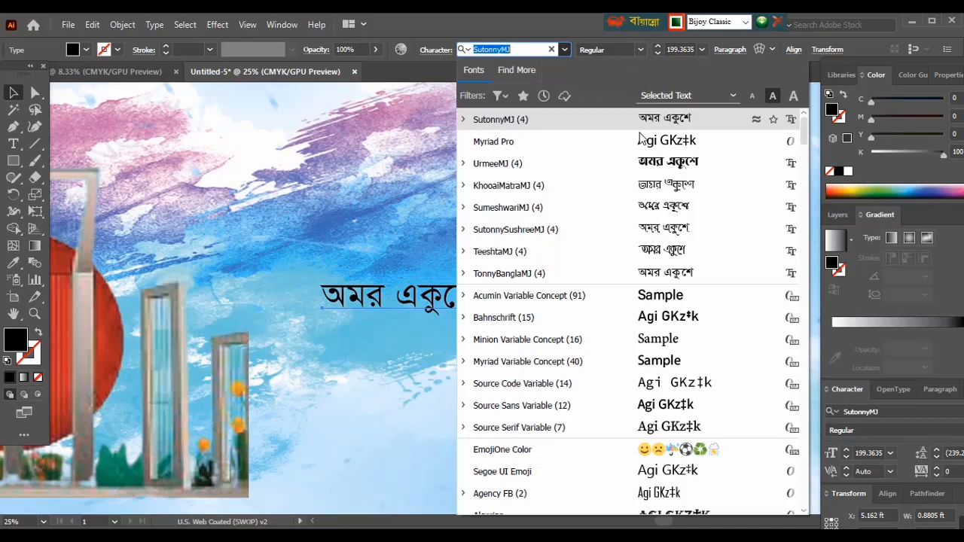
{"action": "left_click", "coordinate": [667, 187]}
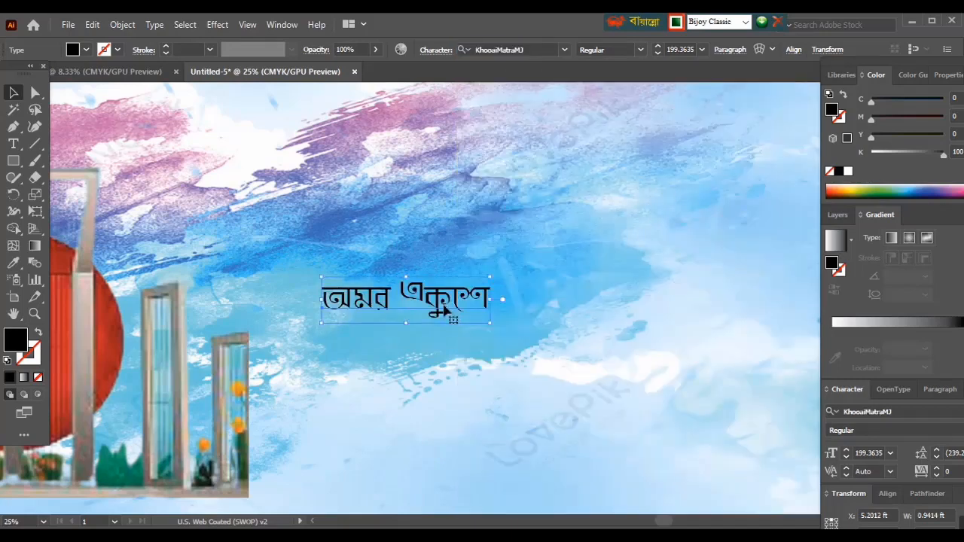
{"action": "right_click", "coordinate": [439, 310]}
{"action": "left_click", "coordinate": [489, 333]}
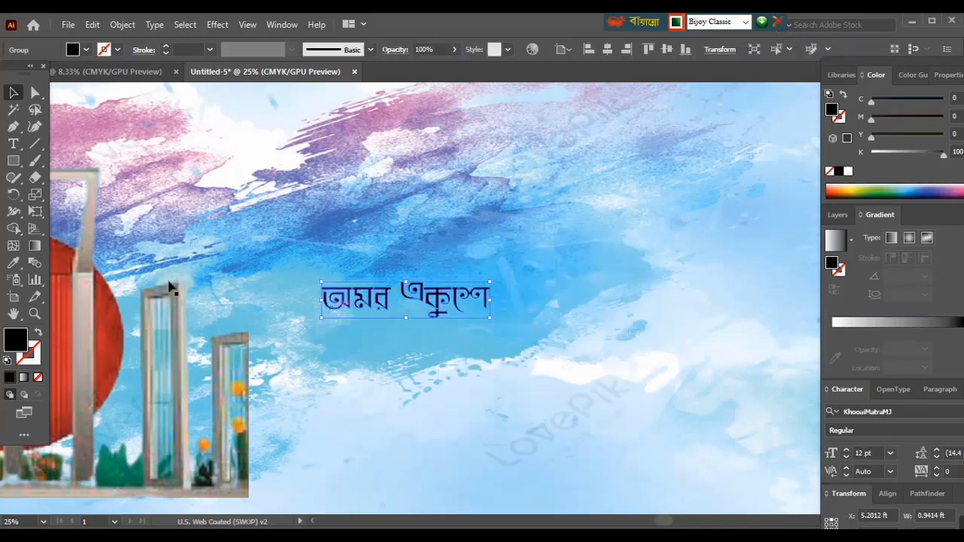
Try a pinkish-red fill (#fc1758) on the outlined "অমর একুশে" lettering
{"action": "double_click", "coordinate": [15, 339]}
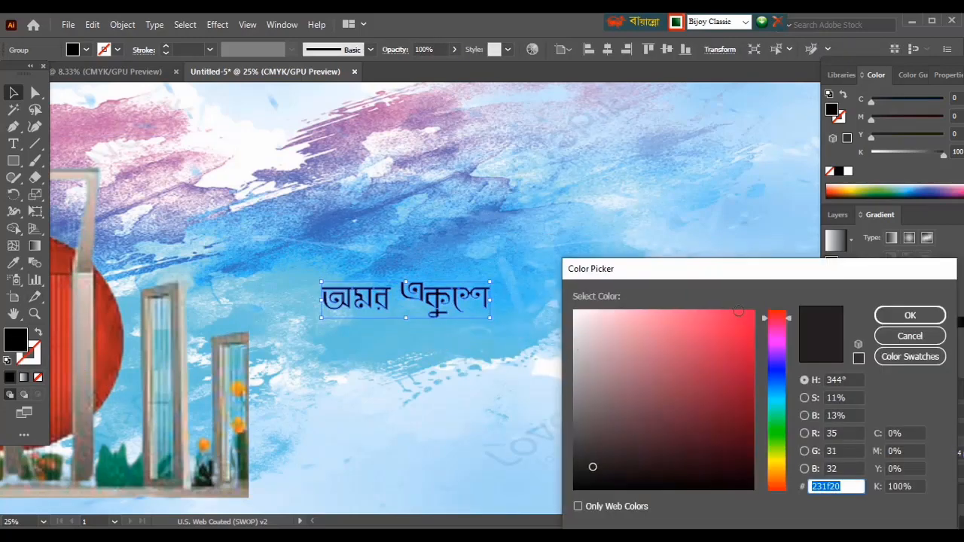
{"action": "type", "text": "fc1758"}
{"action": "left_click", "coordinate": [888, 317]}
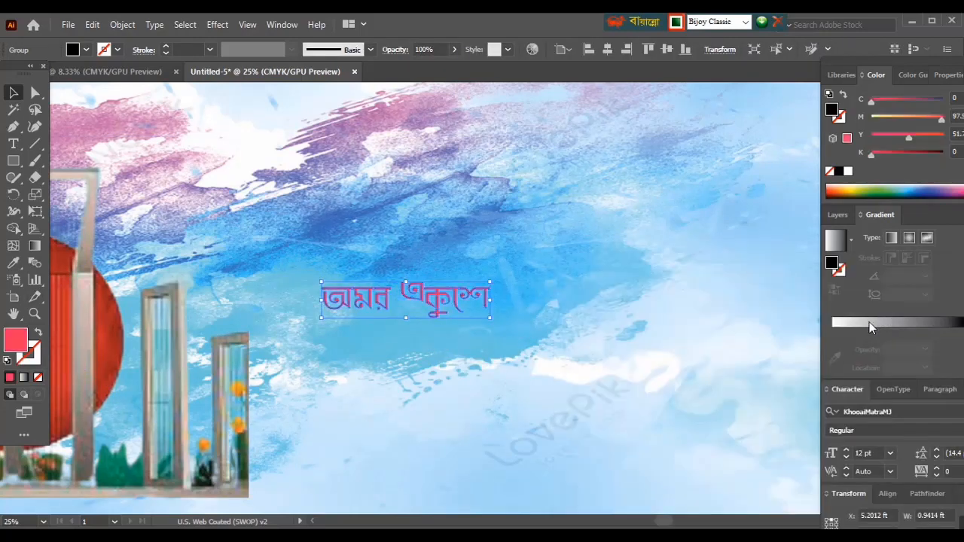
Try a medium green fill (#18aa3e) on the outlined "অমর একুশে" lettering
{"action": "double_click", "coordinate": [15, 339]}
{"action": "left_click", "coordinate": [776, 433]}
{"action": "mouse_move", "coordinate": [725, 451]}
{"action": "left_mouse_down"}
{"action": "mouse_move", "coordinate": [740, 465]}
{"action": "mouse_move", "coordinate": [746, 330]}
{"action": "left_mouse_up"}
{"action": "mouse_move", "coordinate": [775, 417]}
{"action": "left_mouse_down"}
{"action": "mouse_move", "coordinate": [780, 379]}
{"action": "mouse_move", "coordinate": [778, 422]}
{"action": "left_mouse_up"}
{"action": "left_click", "coordinate": [717, 433]}
{"action": "left_click", "coordinate": [727, 374]}
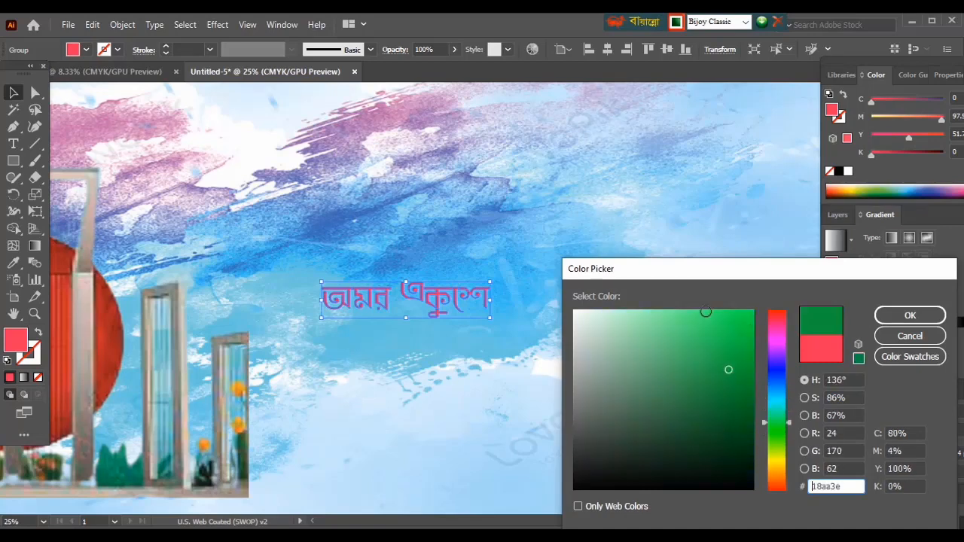
{"action": "left_click", "coordinate": [908, 315]}
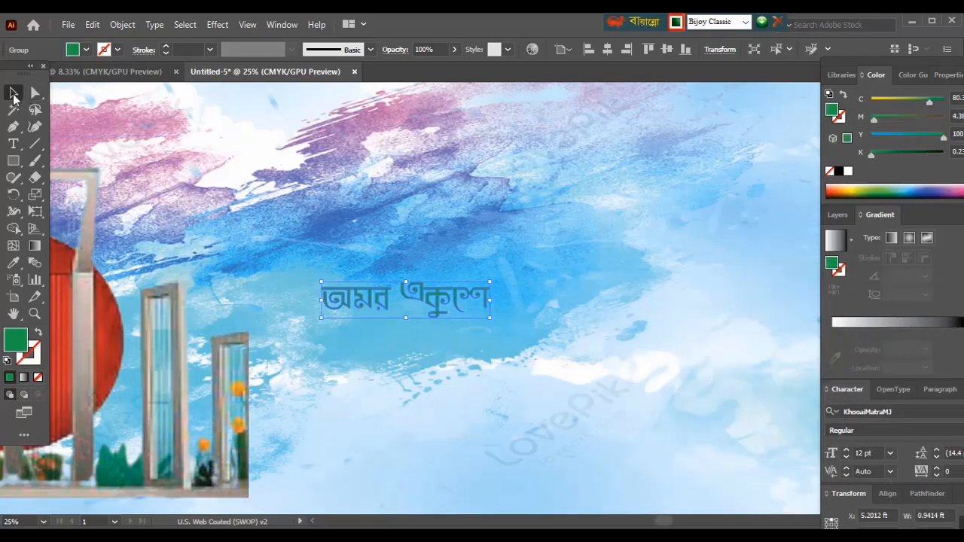
Recolor the outlined "অমর একুশে" lettering with the dark green #093814
{"action": "left_click", "coordinate": [441, 371]}
{"action": "left_click", "coordinate": [384, 302]}
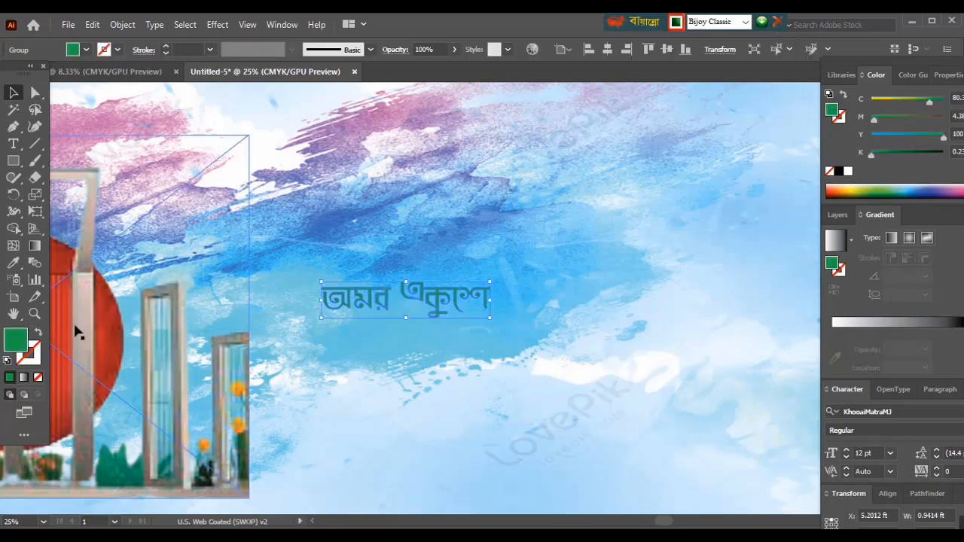
{"action": "double_click", "coordinate": [16, 343]}
{"action": "left_click", "coordinate": [727, 450]}
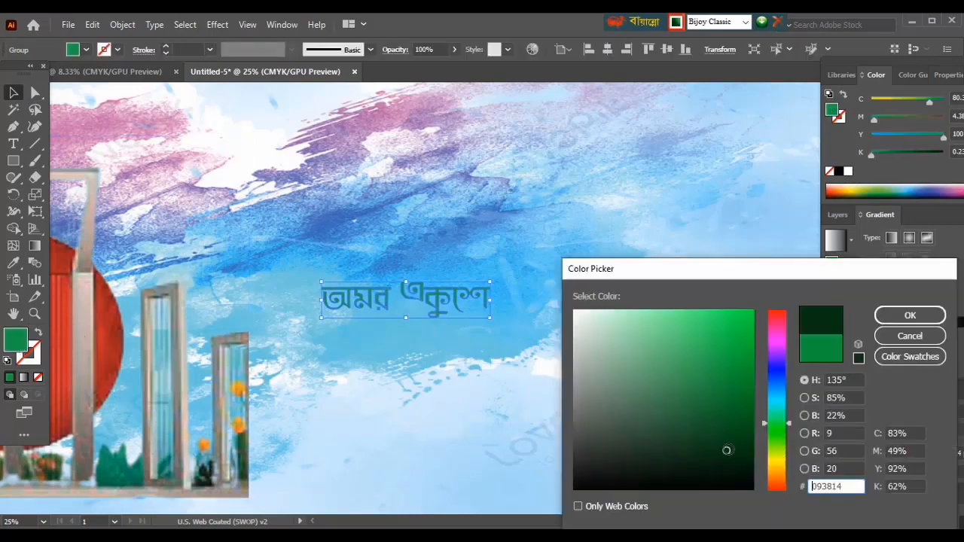
{"action": "left_click", "coordinate": [908, 315]}
{"action": "left_click", "coordinate": [170, 154]}
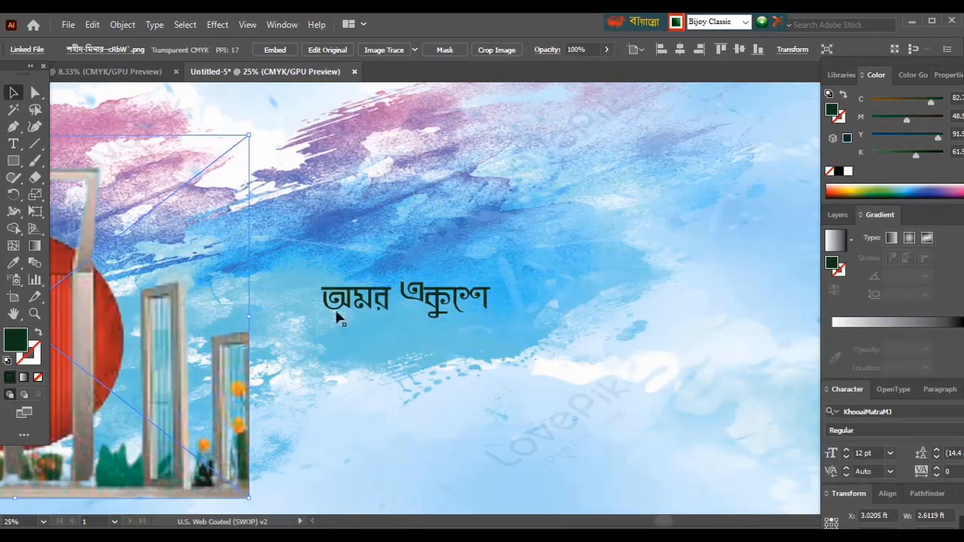
Move the "অমর একুশে" lettering from beside the large monument onto the base of the small Shaheed Minar
{"action": "left_click_drag", "start_coordinate": [353, 349], "coordinate": [501, 297]}
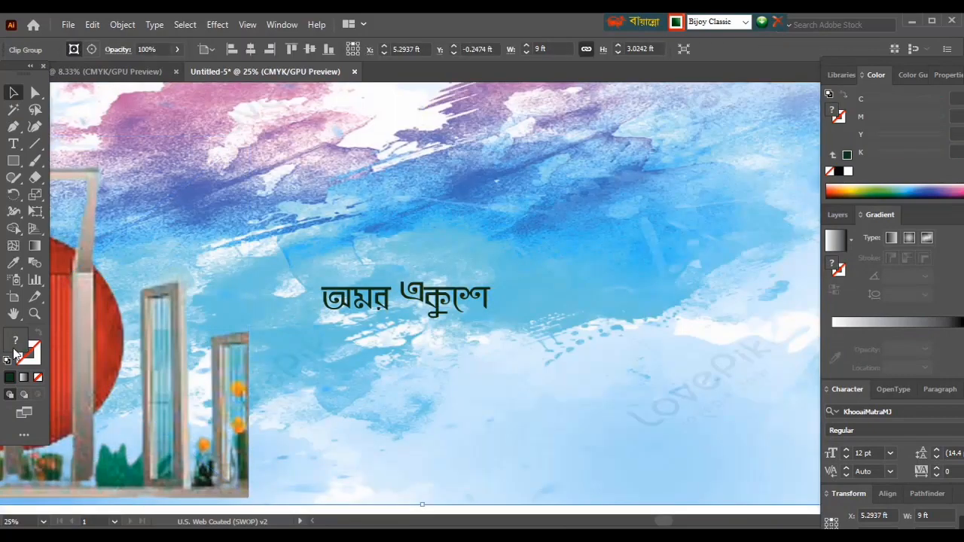
{"action": "key", "text": "h"}
{"action": "left_click_drag", "start_coordinate": [292, 389], "coordinate": [614, 420]}
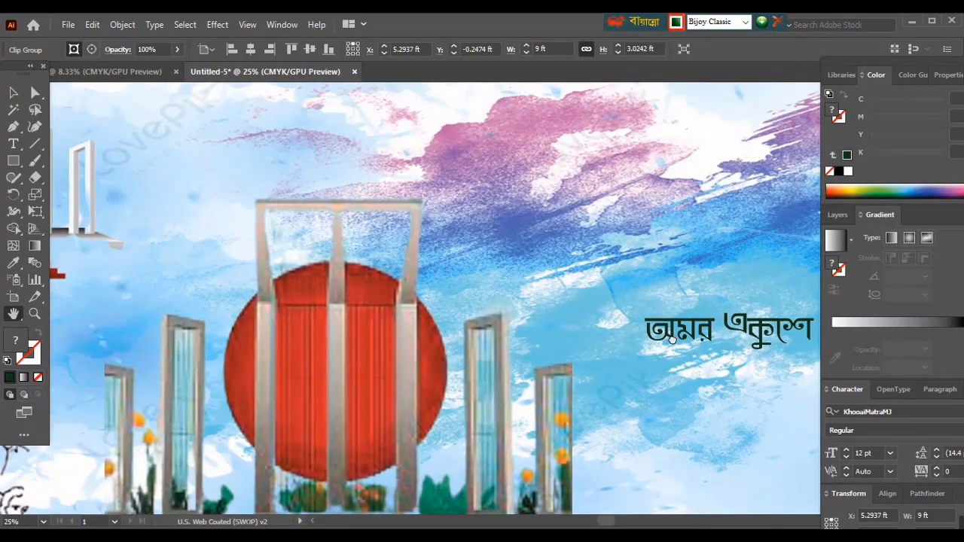
{"action": "left_click", "coordinate": [13, 92]}
{"action": "left_click_drag", "start_coordinate": [662, 343], "coordinate": [115, 276]}
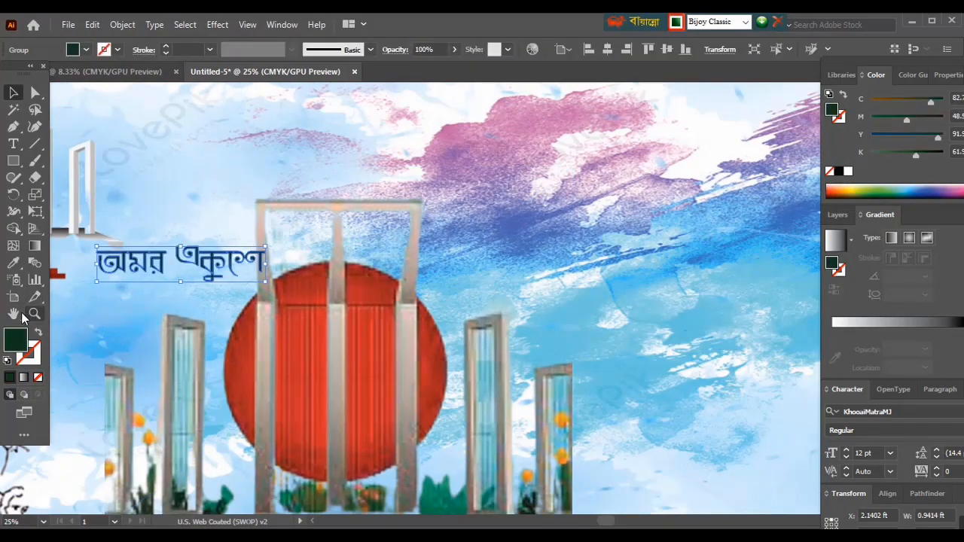
{"action": "key", "text": "h"}
{"action": "left_click_drag", "start_coordinate": [177, 336], "coordinate": [474, 343]}
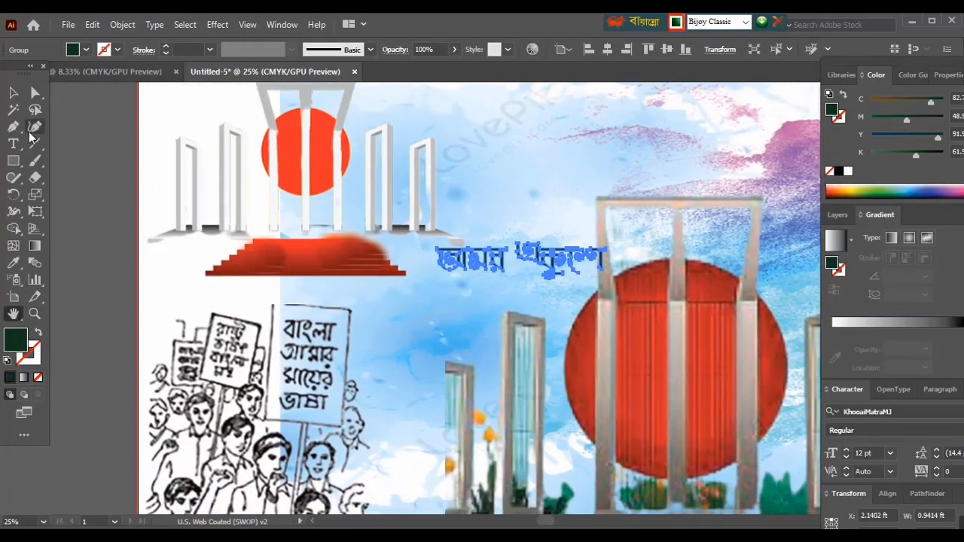
{"action": "left_click", "coordinate": [14, 93]}
{"action": "left_click_drag", "start_coordinate": [473, 262], "coordinate": [193, 249]}
Enlarge the "অমর একুশে" lettering to about 1.78 ft wide and place it across the small monument's steps
{"action": "left_click_drag", "start_coordinate": [327, 247], "coordinate": [470, 234]}
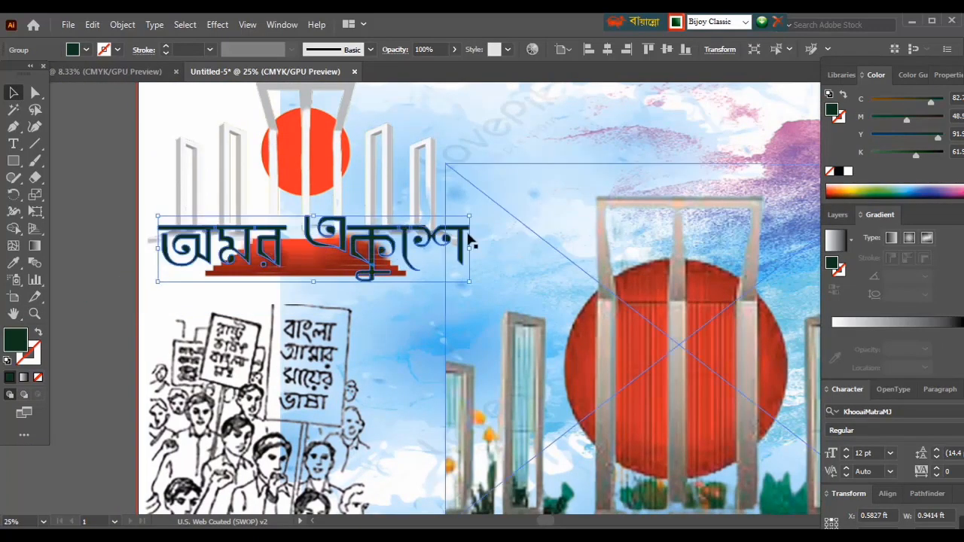
{"action": "left_click_drag", "start_coordinate": [274, 265], "coordinate": [265, 268]}
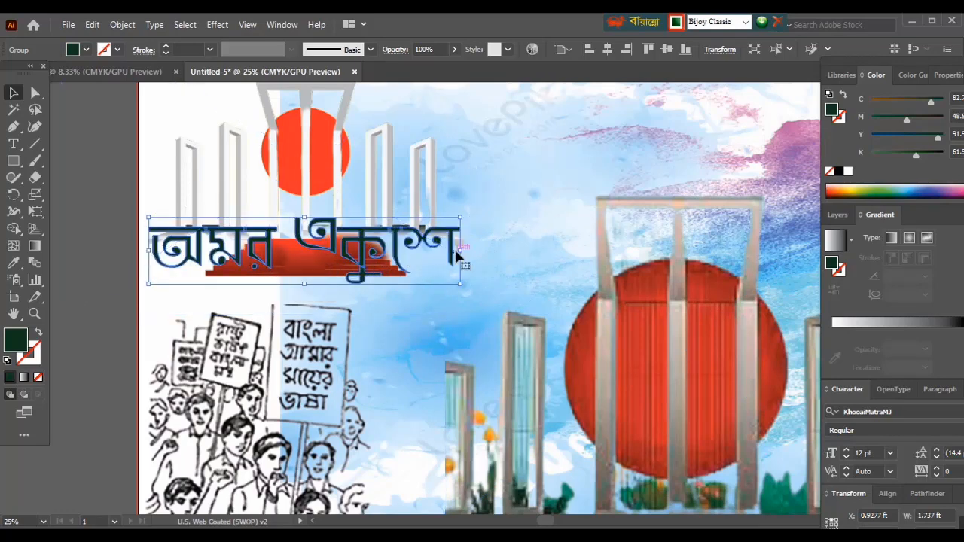
{"action": "left_click_drag", "start_coordinate": [460, 250], "coordinate": [467, 249]}
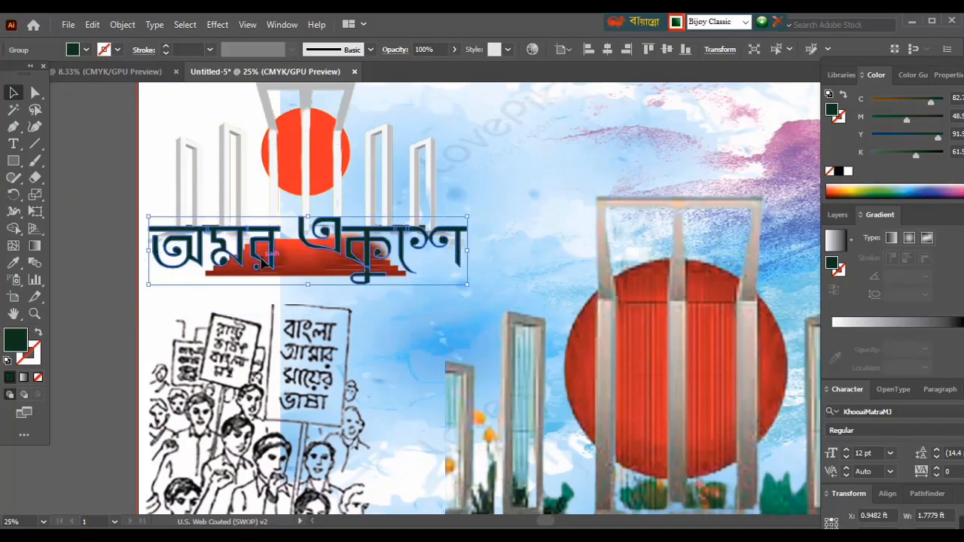
{"action": "left_click", "coordinate": [551, 259]}
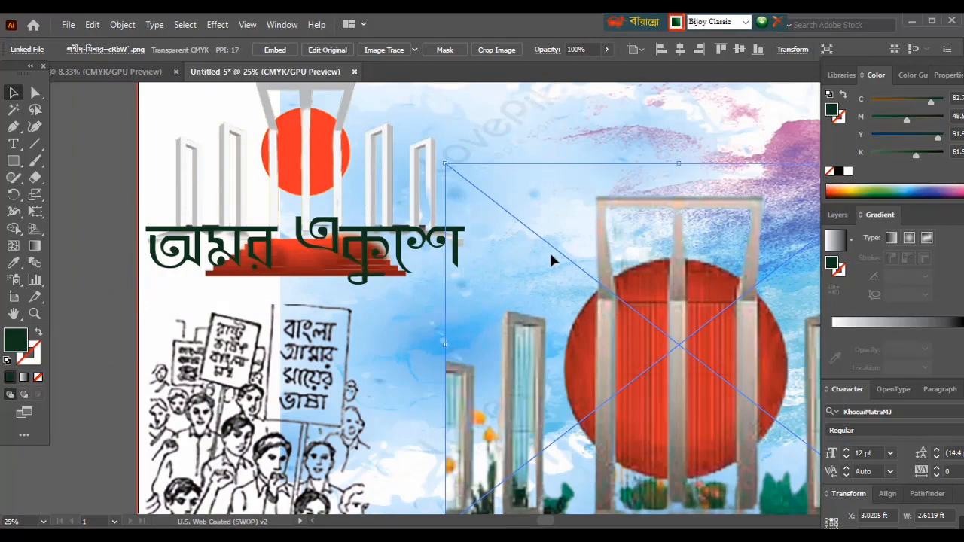
Move the watercolor background back so that it covers the whole artboard, centred at X 4.5 ft
{"action": "key", "text": "ctrl+minus"}
{"action": "key", "text": "ctrl+minus"}
{"action": "key", "text": "ctrl+minus"}
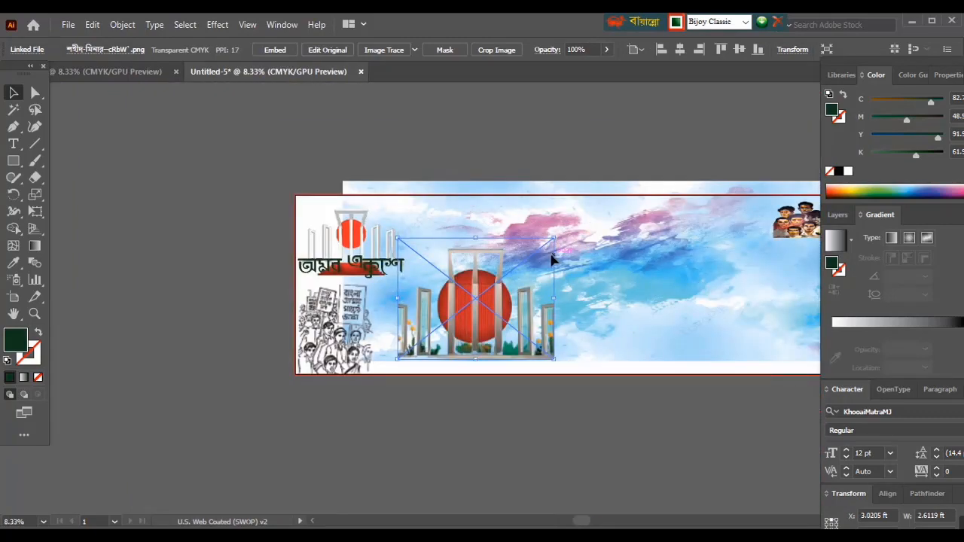
{"action": "left_click", "coordinate": [205, 359]}
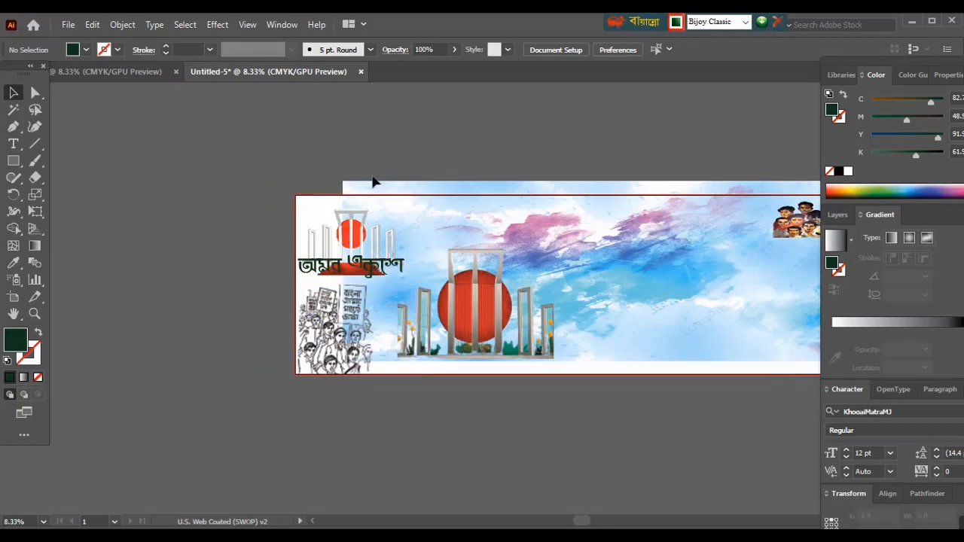
{"action": "left_click_drag", "start_coordinate": [688, 279], "coordinate": [665, 306]}
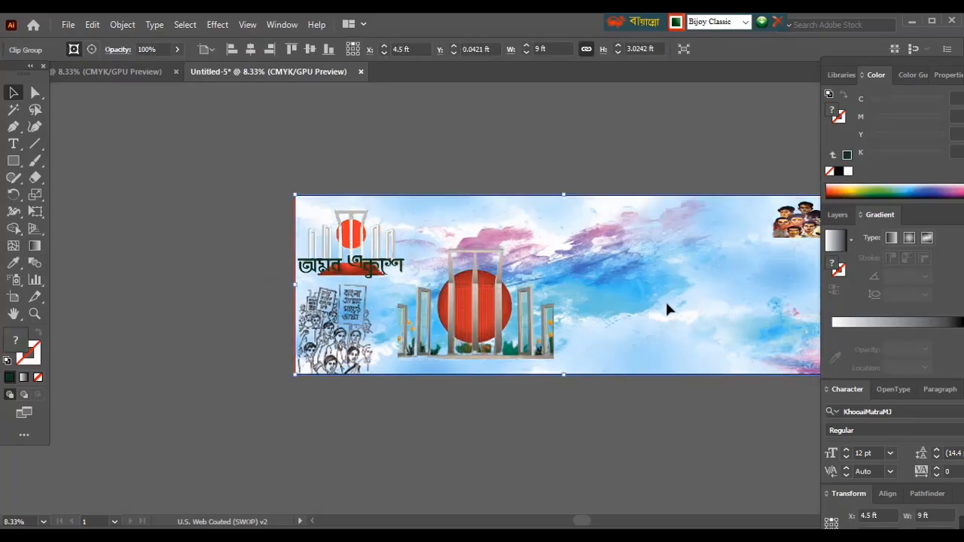
{"action": "left_click", "coordinate": [630, 430]}
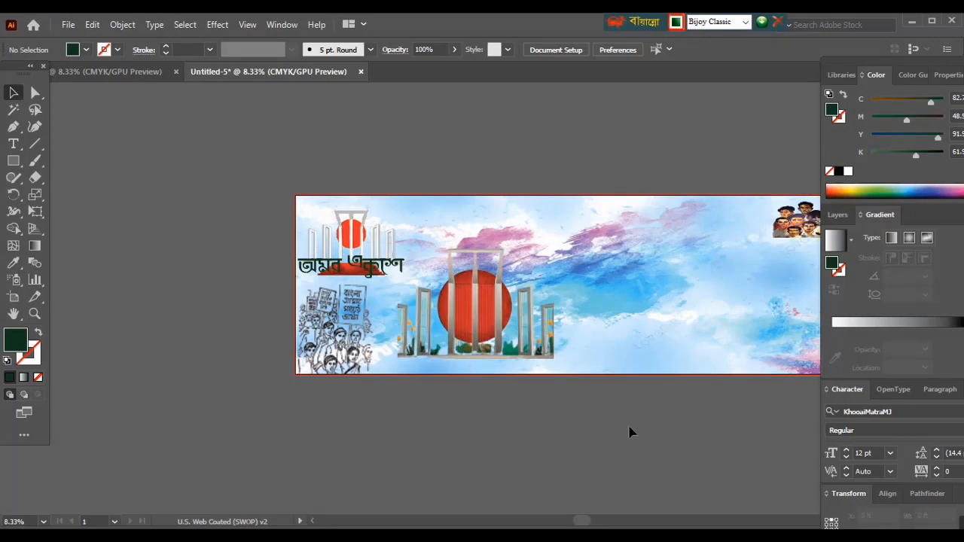
Bring the grouped Bengali text from the finished banner document into Untitled-5 and place it over the banner
{"action": "left_click", "coordinate": [13, 313]}
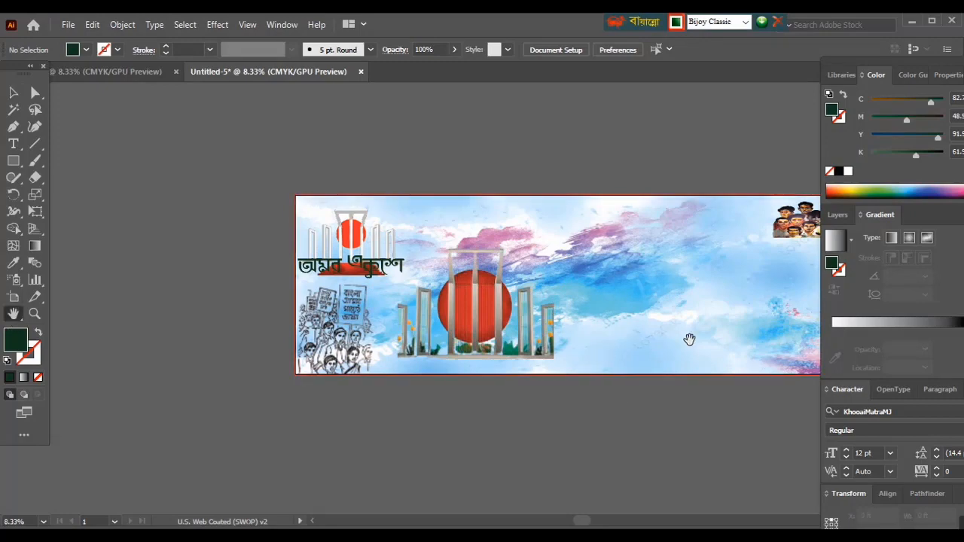
{"action": "left_click_drag", "start_coordinate": [688, 339], "coordinate": [543, 339]}
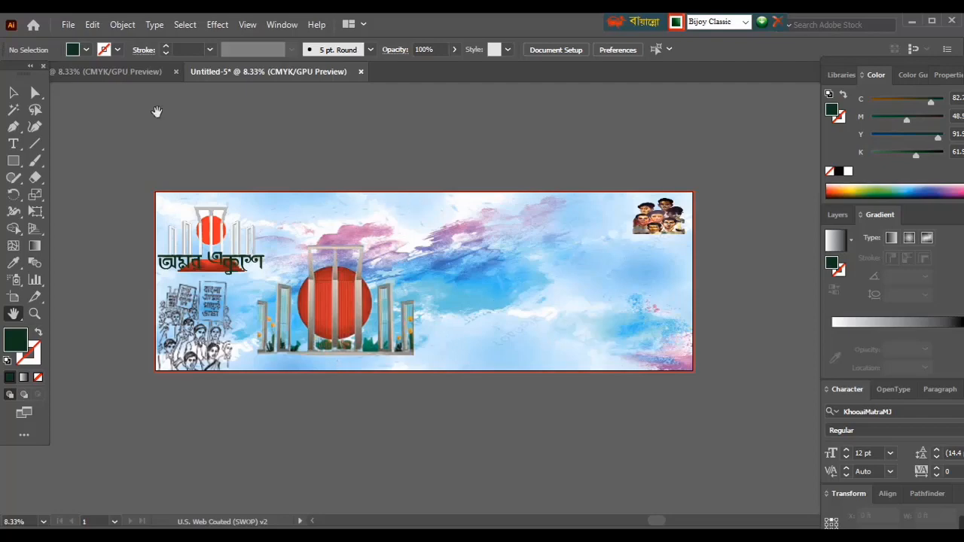
{"action": "left_click", "coordinate": [116, 76]}
{"action": "scroll", "coordinate": [376, 420], "scroll_direction": "down", "scroll_amount": 8}
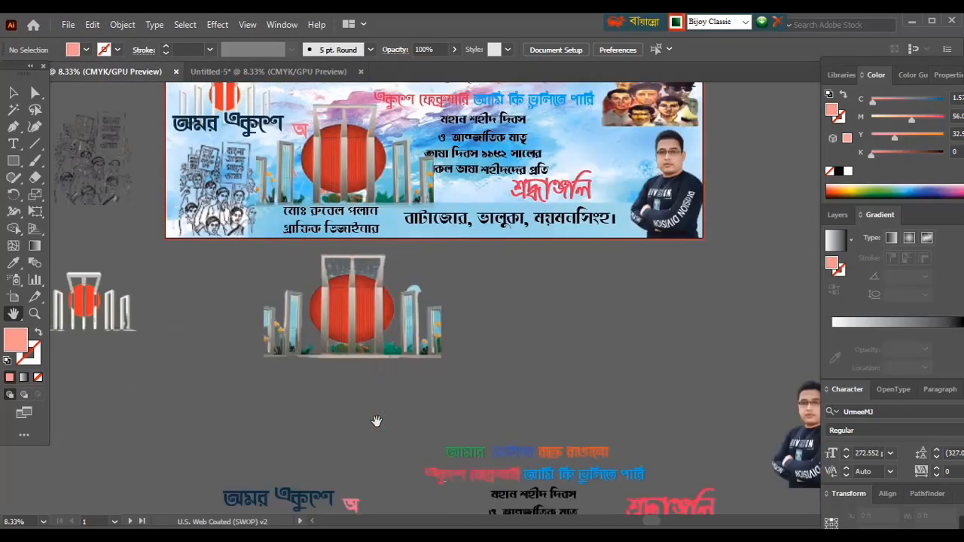
{"action": "left_click_drag", "start_coordinate": [499, 472], "coordinate": [425, 414]}
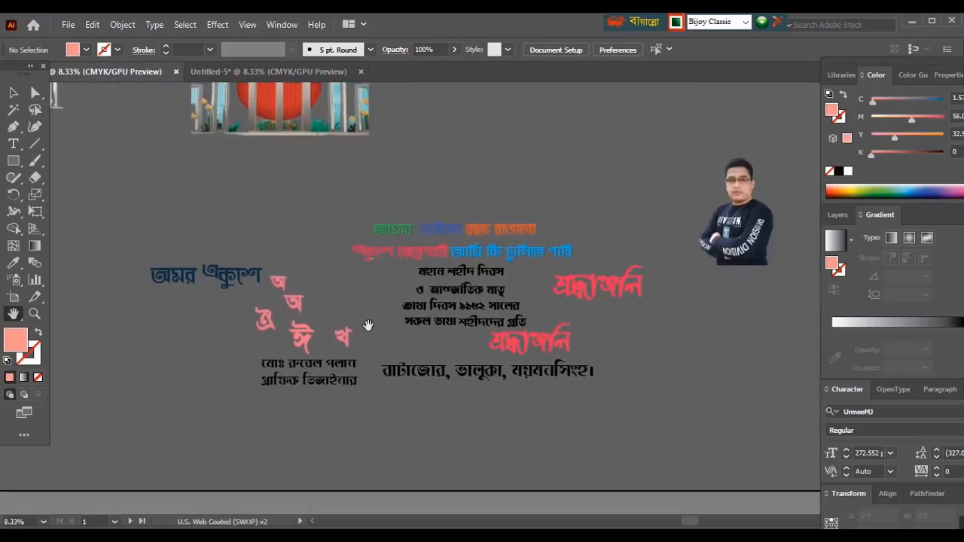
{"action": "left_click", "coordinate": [13, 92]}
{"action": "left_click", "coordinate": [279, 284]}
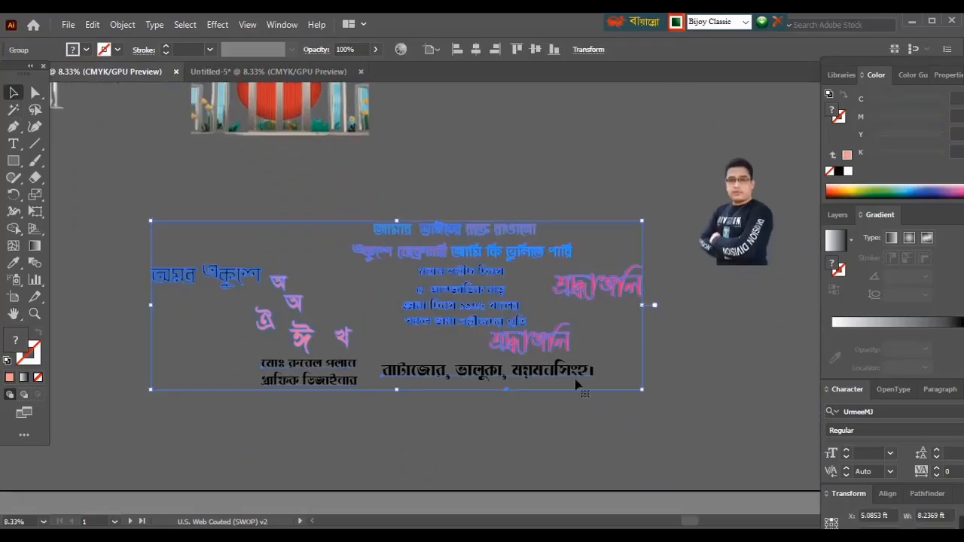
{"action": "left_click_drag", "start_coordinate": [419, 277], "coordinate": [271, 71]}
{"action": "left_click_drag", "start_coordinate": [449, 270], "coordinate": [467, 266]}
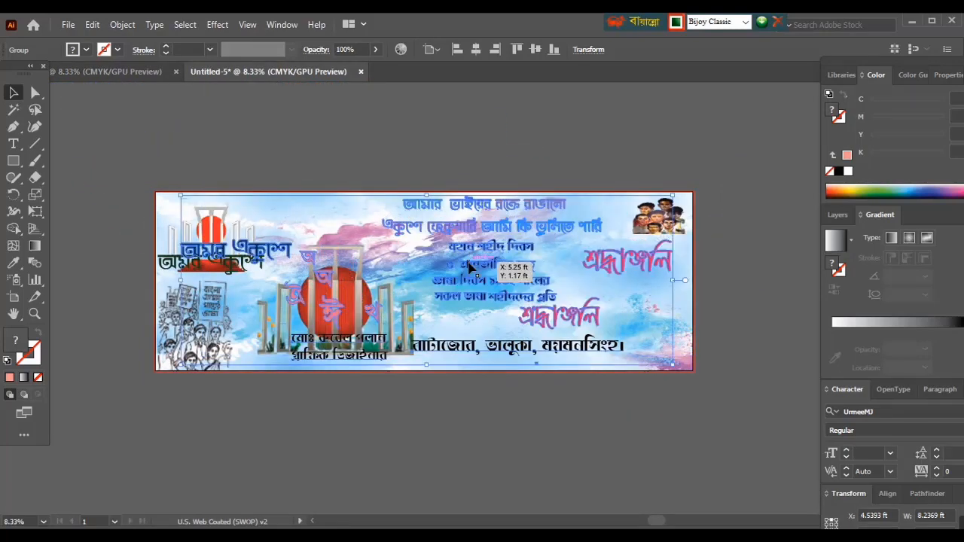
Ungroup the imported Bengali text
{"action": "right_click", "coordinate": [464, 251]}
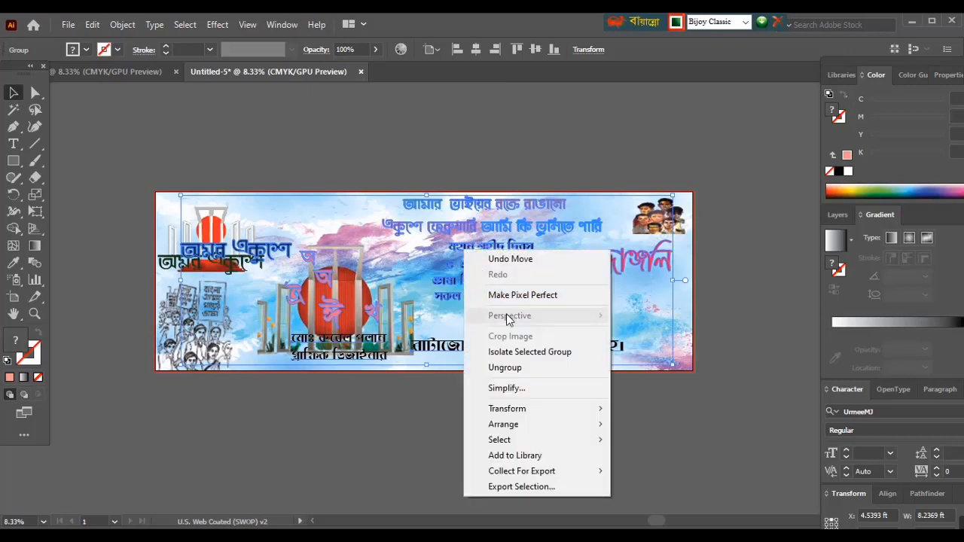
{"action": "left_click", "coordinate": [505, 367]}
{"action": "left_click", "coordinate": [432, 430]}
Delete the spare "শ্রদ্ধাঞ্জলি" below the portraits and the imported duplicate of "অমর একুশে"
{"action": "left_click", "coordinate": [598, 263]}
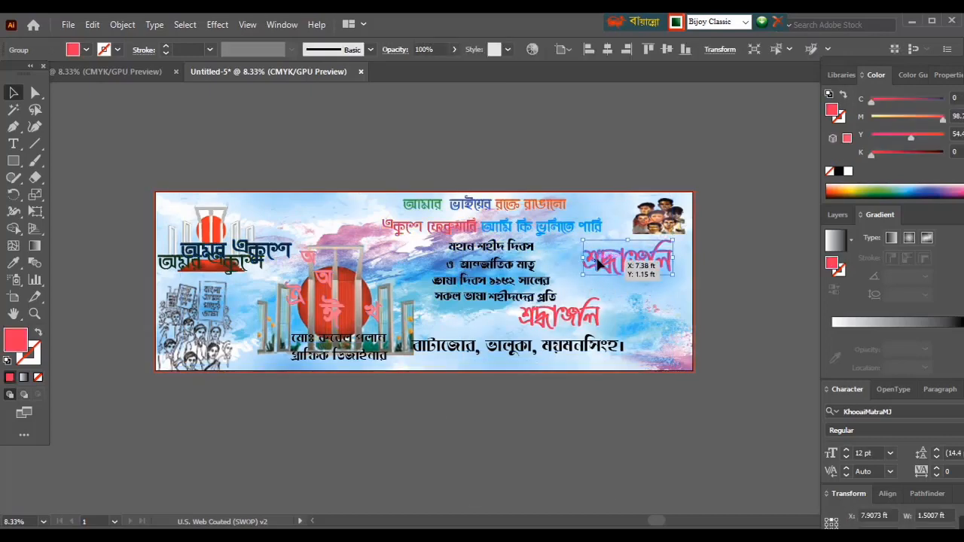
{"action": "key", "text": "Delete"}
{"action": "left_click", "coordinate": [260, 251]}
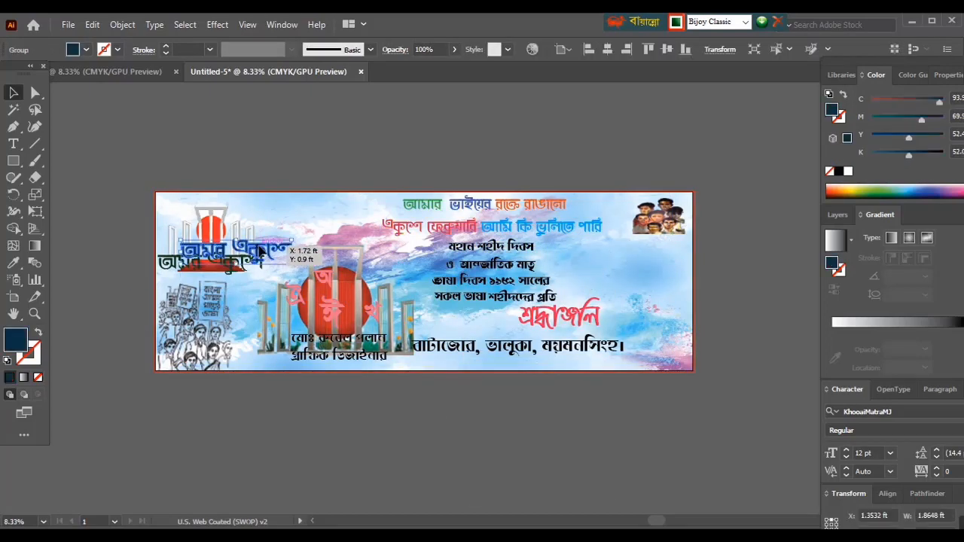
{"action": "key", "text": "Delete"}
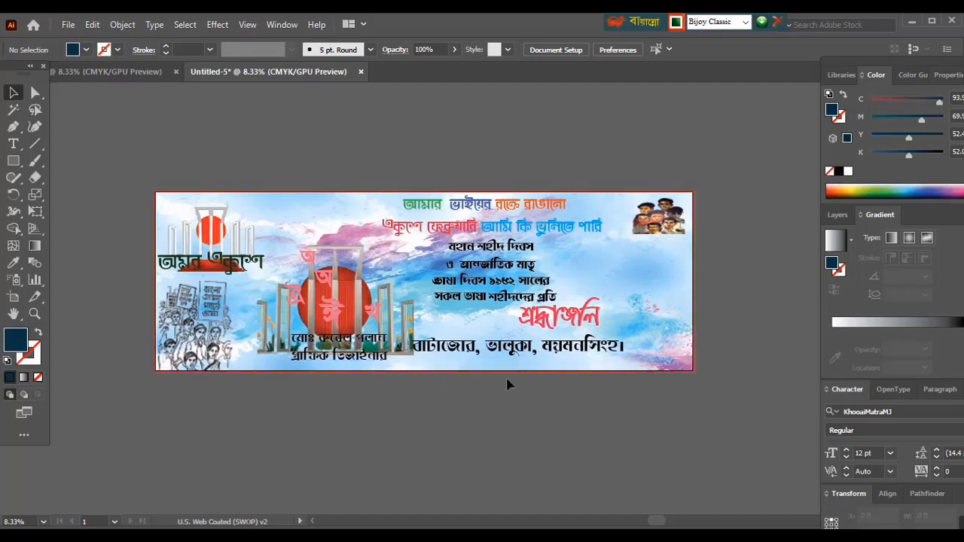
Enlarge the large Shaheed Minar image proportionally to about 3.22 ft wide, extending it upward
{"action": "left_click", "coordinate": [335, 236]}
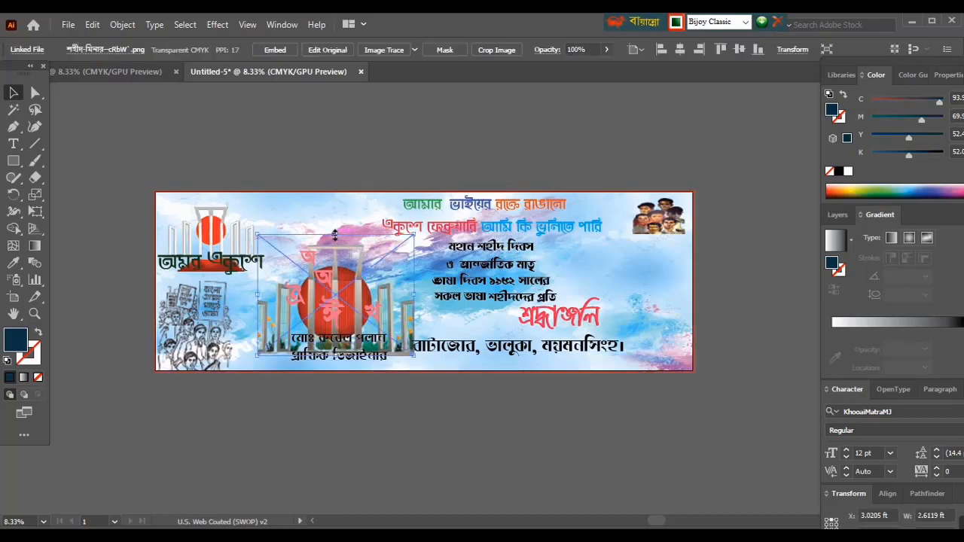
{"action": "left_click_drag", "start_coordinate": [336, 236], "coordinate": [336, 208]}
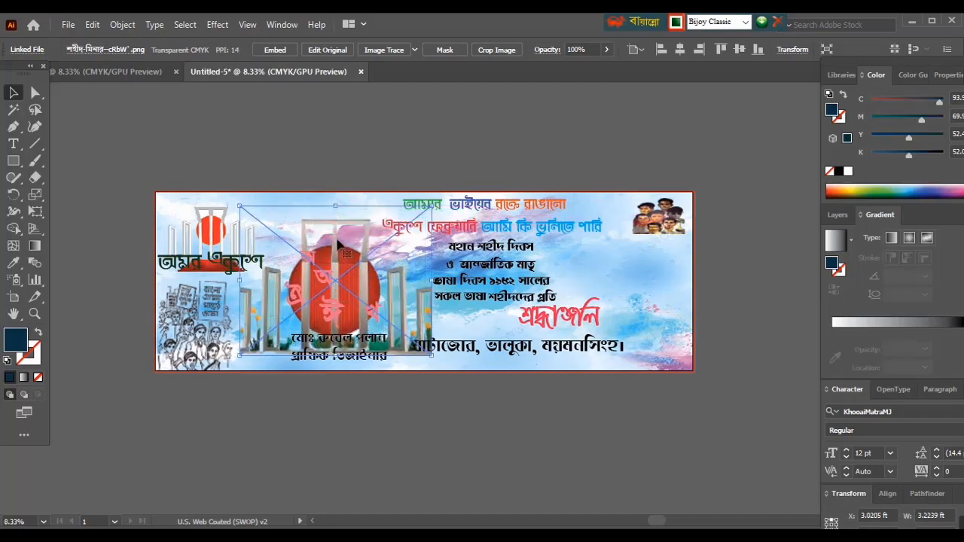
Shift the large Shaheed Minar image slightly up and to the left on the banner
{"action": "left_click_drag", "start_coordinate": [338, 243], "coordinate": [332, 238]}
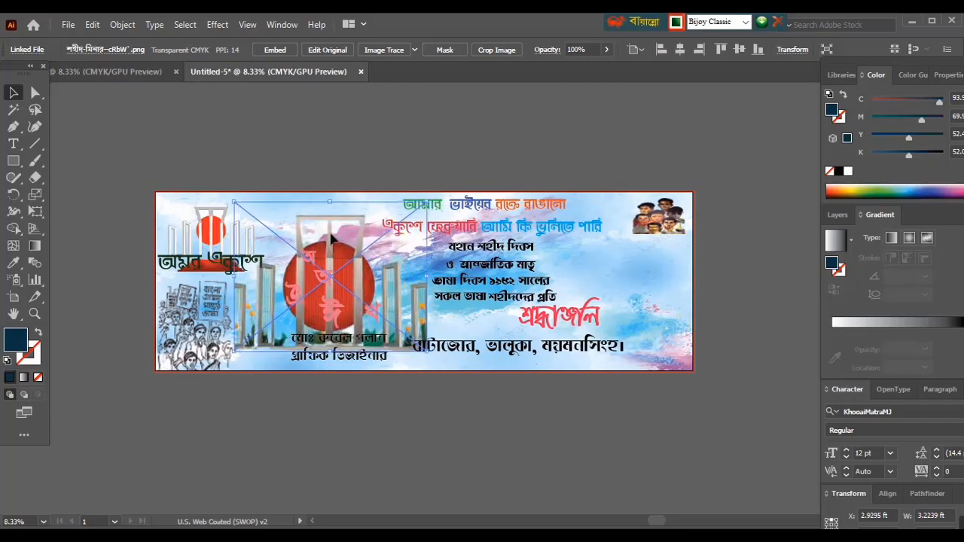
{"action": "left_click", "coordinate": [347, 401]}
{"action": "left_click", "coordinate": [507, 350]}
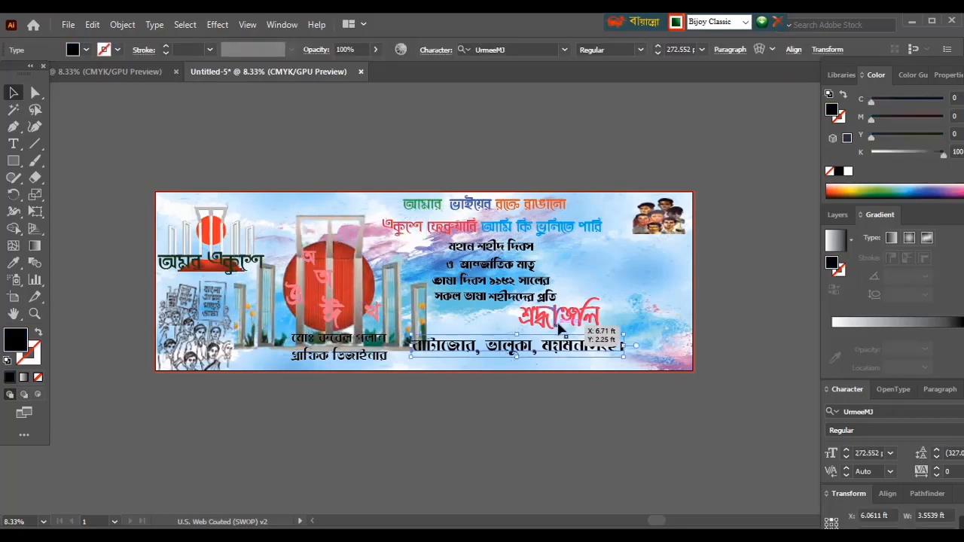
Move the red "শ্রদ্ধাঞ্জলি" text down and slightly left so it sits just above the address line
{"action": "left_click", "coordinate": [555, 322]}
{"action": "key", "text": "shift+Down"}
{"action": "key", "text": "shift+Down"}
{"action": "key", "text": "shift+Down"}
{"action": "key", "text": "shift+Down"}
{"action": "key", "text": "shift+Down"}
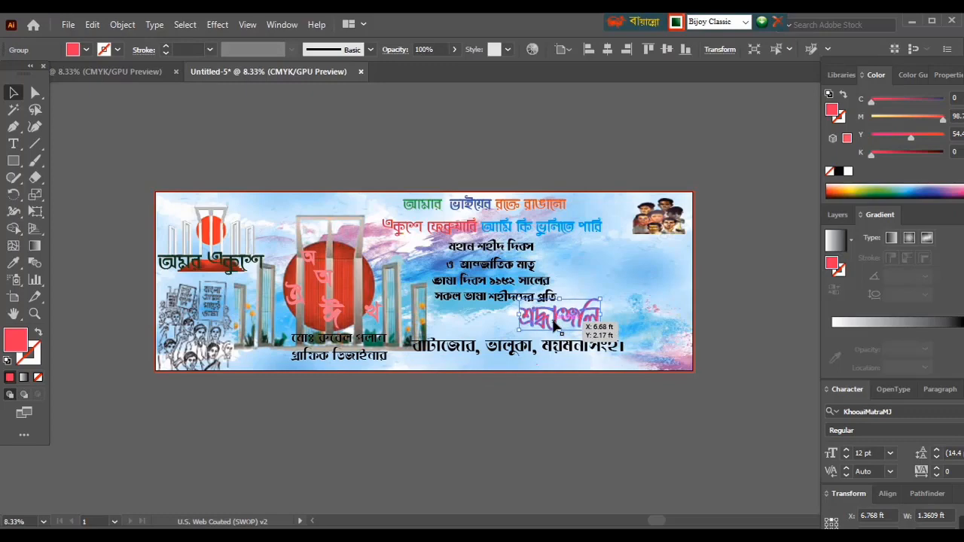
{"action": "key", "text": "shift+Down"}
{"action": "key", "text": "shift+Down"}
{"action": "key", "text": "shift+Down"}
{"action": "key", "text": "shift+Down"}
{"action": "key", "text": "shift+Down"}
{"action": "key", "text": "shift+Down"}
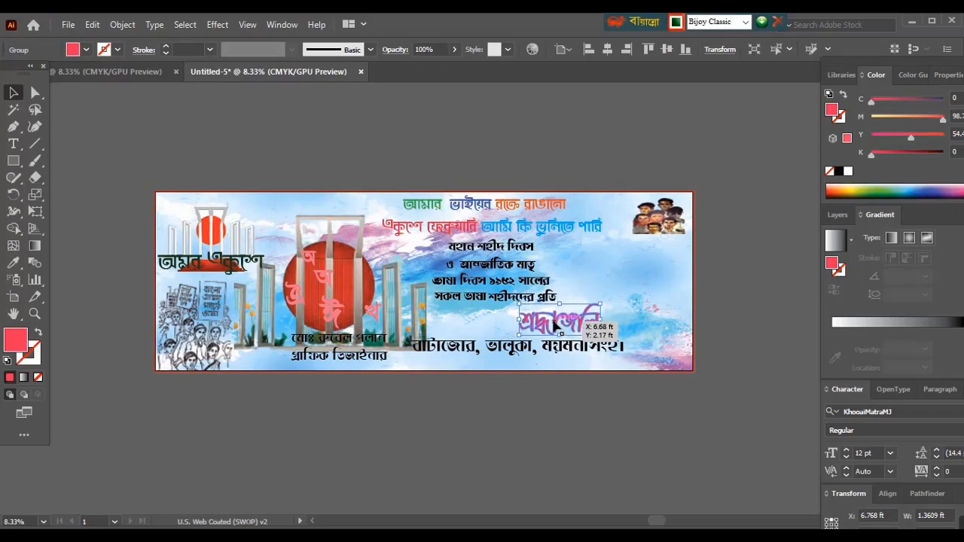
{"action": "left_click", "coordinate": [561, 399]}
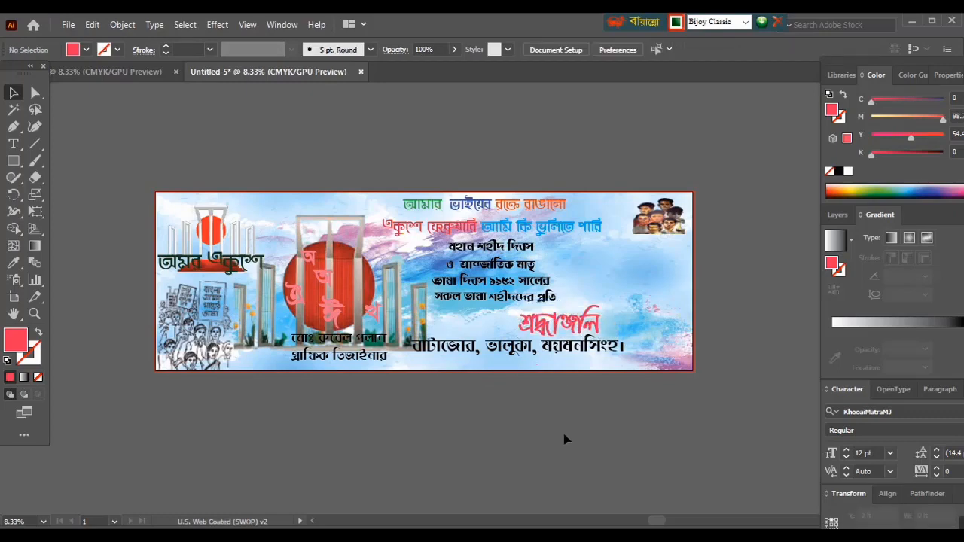
{"action": "left_click_drag", "start_coordinate": [538, 329], "coordinate": [519, 332]}
{"action": "left_click", "coordinate": [624, 389]}
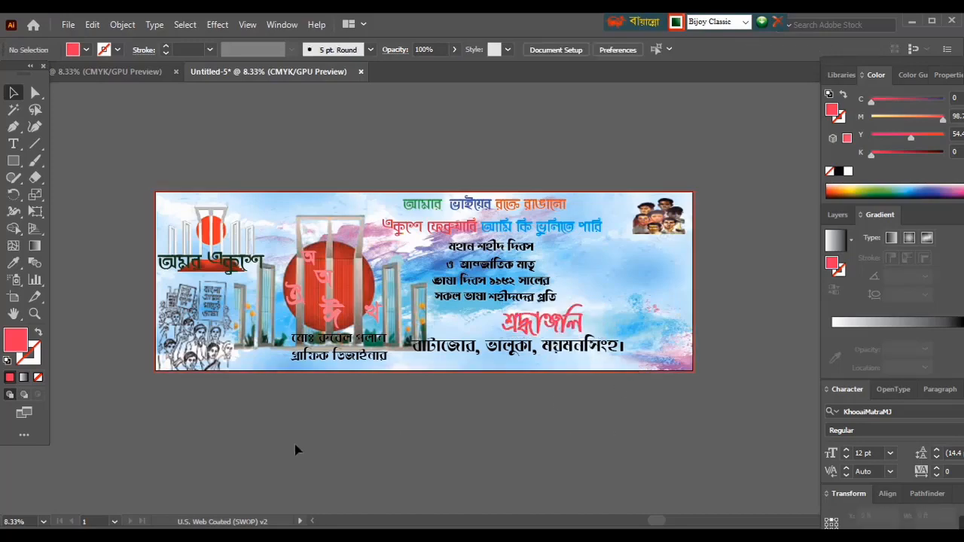
{"action": "left_click", "coordinate": [913, 21]}
{"action": "double_click", "coordinate": [22, 97]}
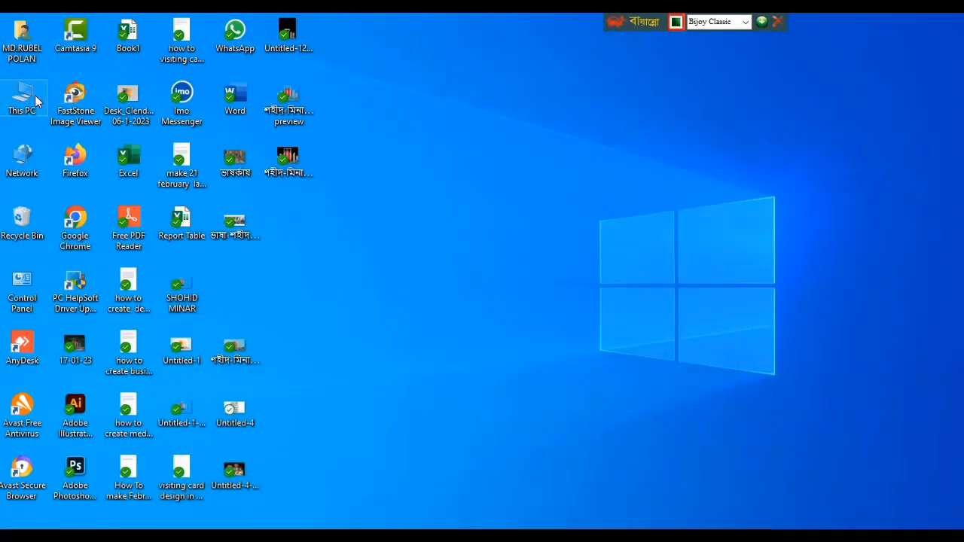
{"action": "double_click", "coordinate": [791, 433]}
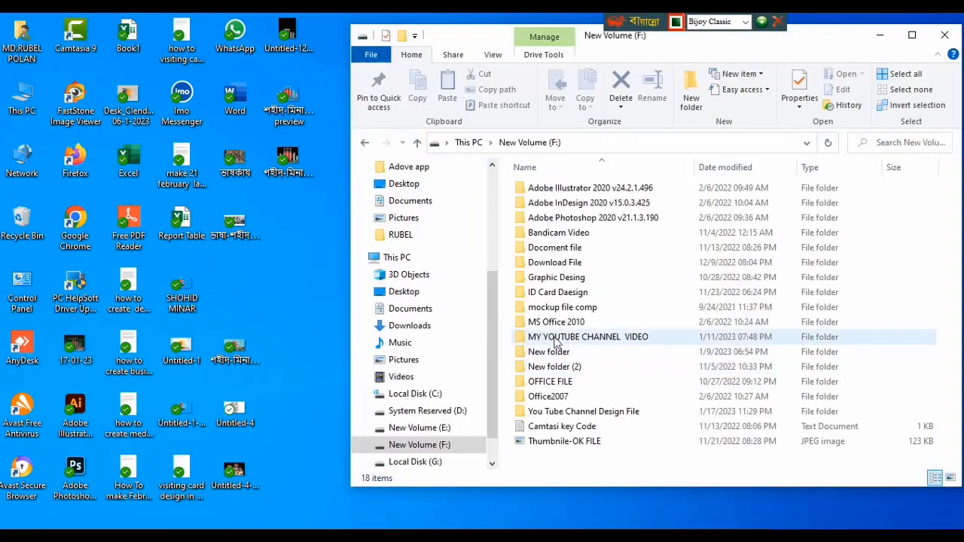
{"action": "left_click", "coordinate": [609, 411]}
{"action": "double_click", "coordinate": [609, 411]}
{"action": "double_click", "coordinate": [810, 203]}
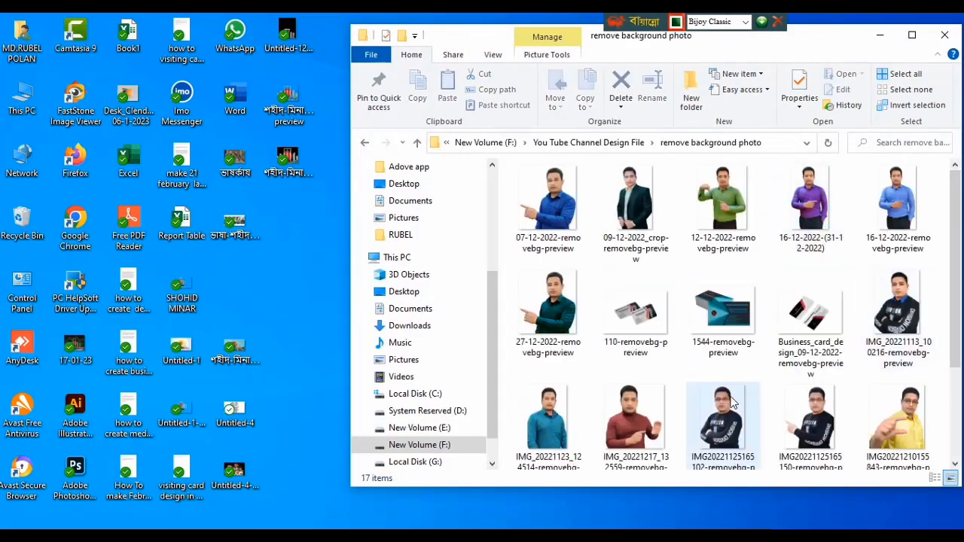
{"action": "left_click_drag", "start_coordinate": [724, 423], "coordinate": [688, 278]}
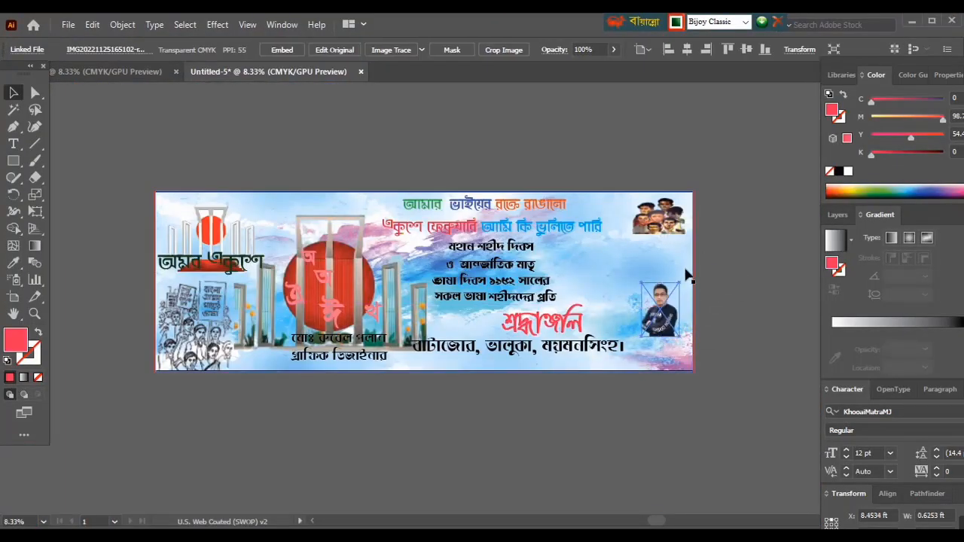
Enlarge the portrait proportionally to about 1.63 ft wide and stand it on the banner's bottom edge at the right, below the group portraits
{"action": "key", "text": "ctrl+equal"}
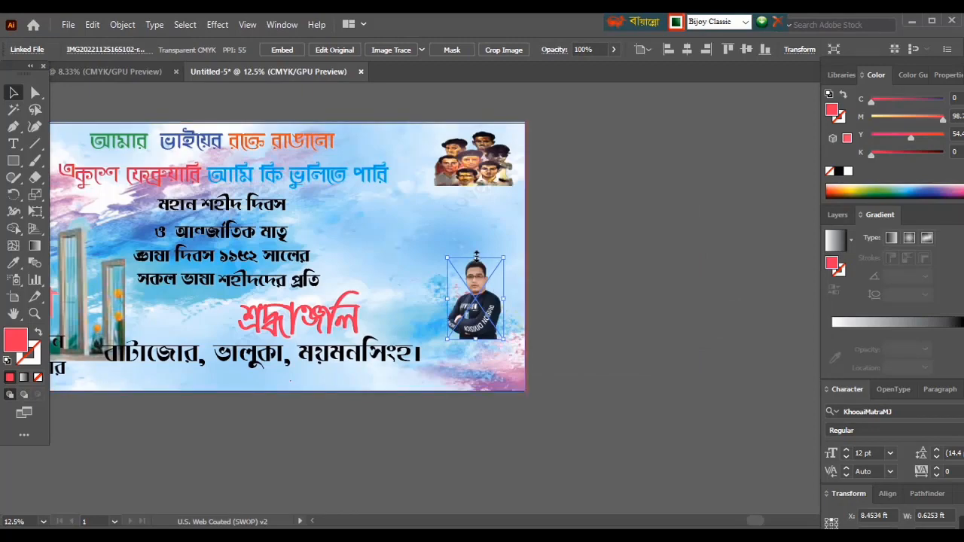
{"action": "left_click_drag", "start_coordinate": [476, 257], "coordinate": [490, 181]}
{"action": "left_click_drag", "start_coordinate": [422, 261], "coordinate": [389, 268]}
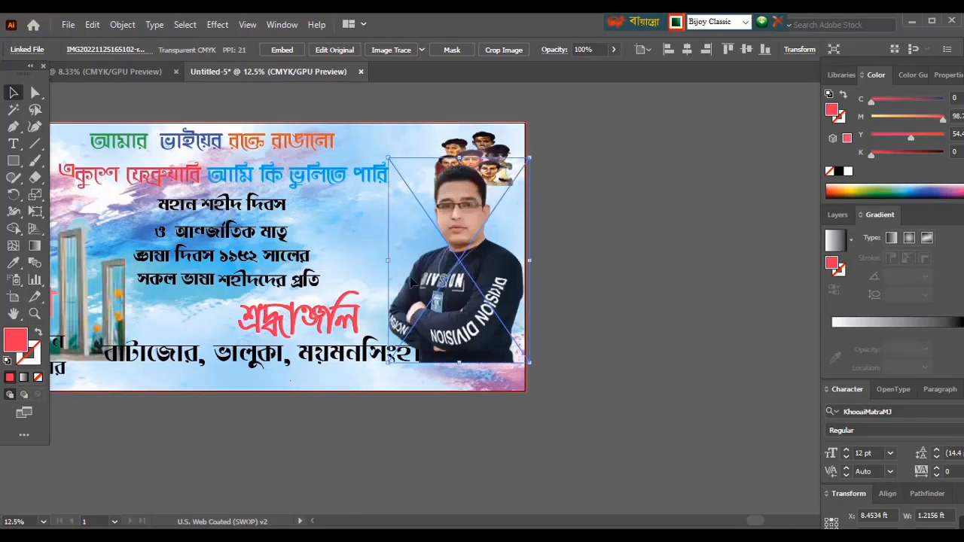
{"action": "left_click_drag", "start_coordinate": [475, 292], "coordinate": [475, 320]}
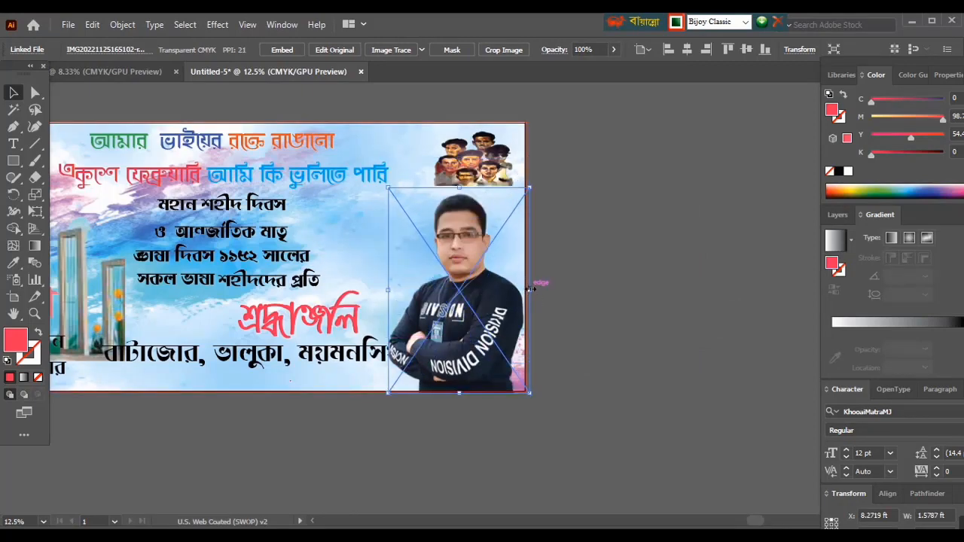
{"action": "left_click_drag", "start_coordinate": [531, 289], "coordinate": [534, 289]}
{"action": "left_click_drag", "start_coordinate": [468, 330], "coordinate": [467, 329]}
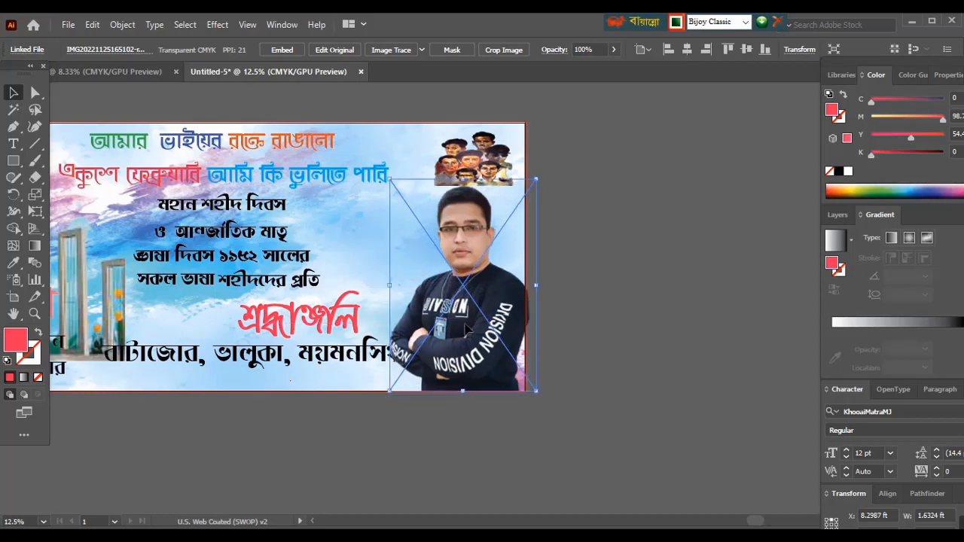
{"action": "left_click", "coordinate": [576, 384]}
{"action": "left_click", "coordinate": [486, 348]}
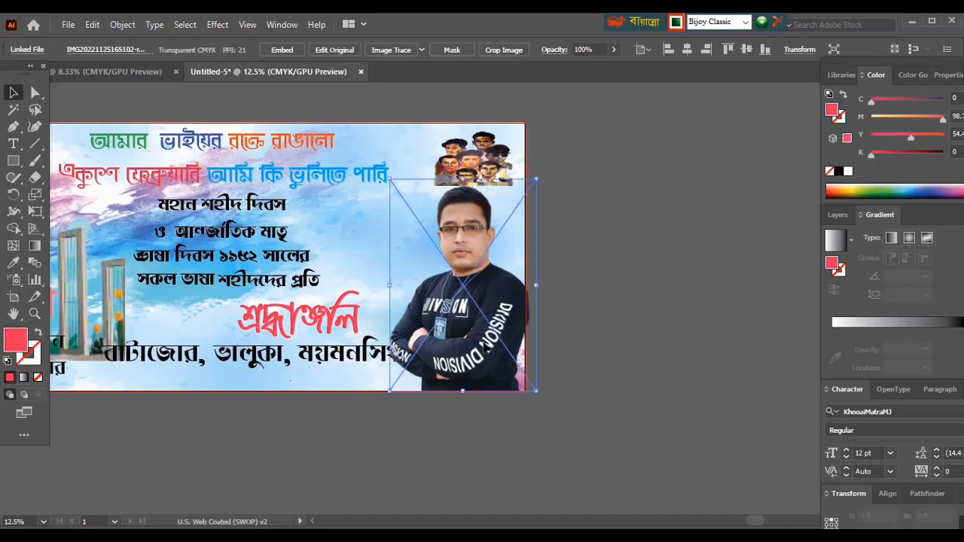
{"action": "left_click_drag", "start_coordinate": [407, 342], "coordinate": [481, 323]}
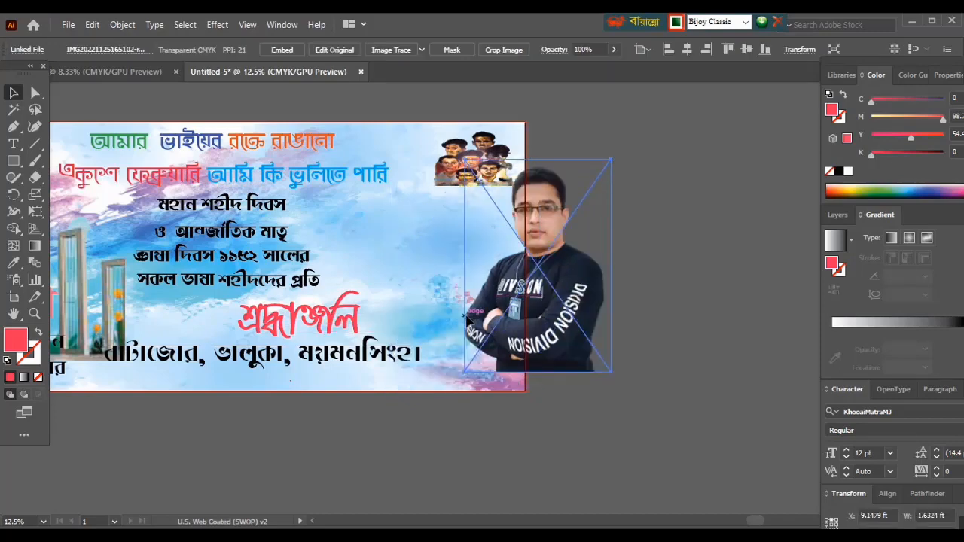
{"action": "key", "text": "ctrl+z"}
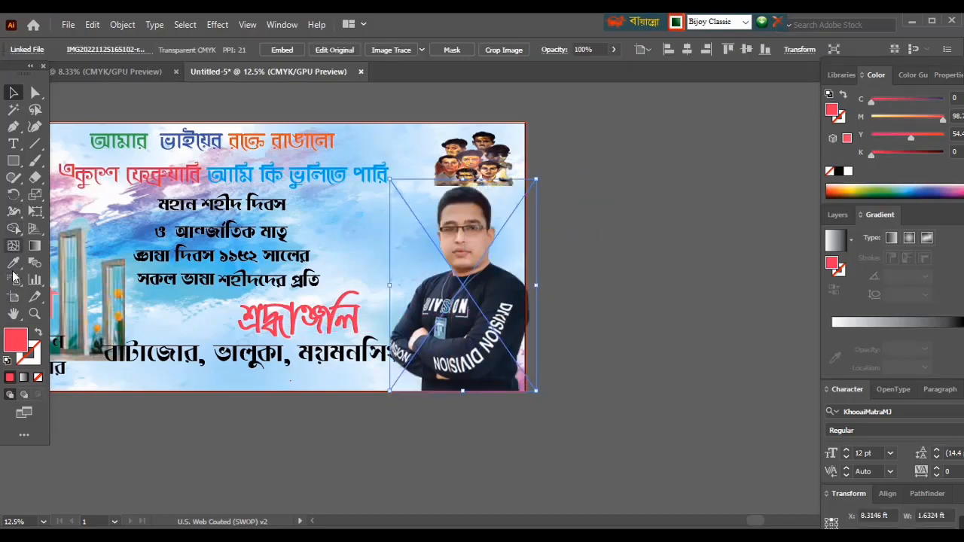
Move the designer's name and title text and the address line off the banner, into the empty area below it
{"action": "left_click", "coordinate": [14, 313]}
{"action": "left_click_drag", "start_coordinate": [177, 319], "coordinate": [500, 323]}
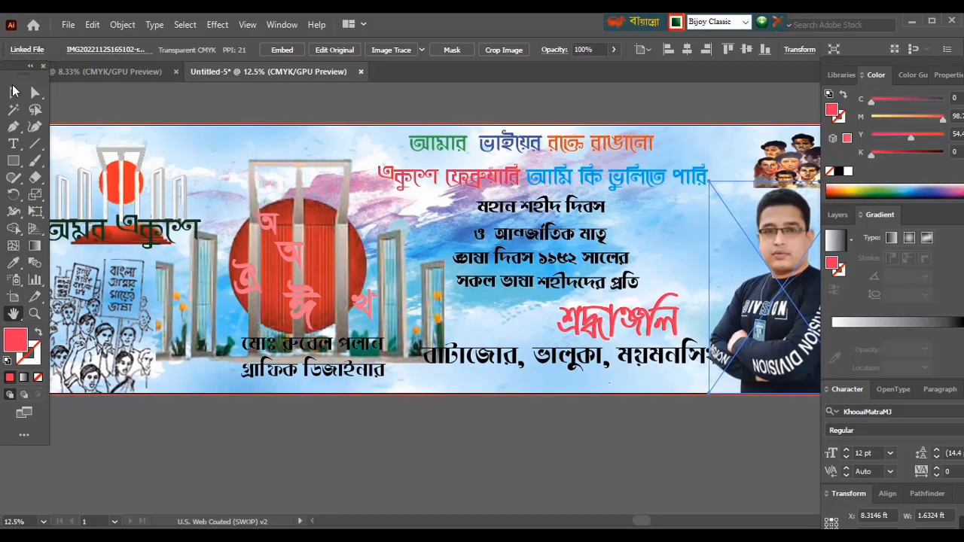
{"action": "left_click", "coordinate": [13, 91]}
{"action": "left_click", "coordinate": [309, 354]}
{"action": "left_click_drag", "start_coordinate": [309, 353], "coordinate": [278, 452]}
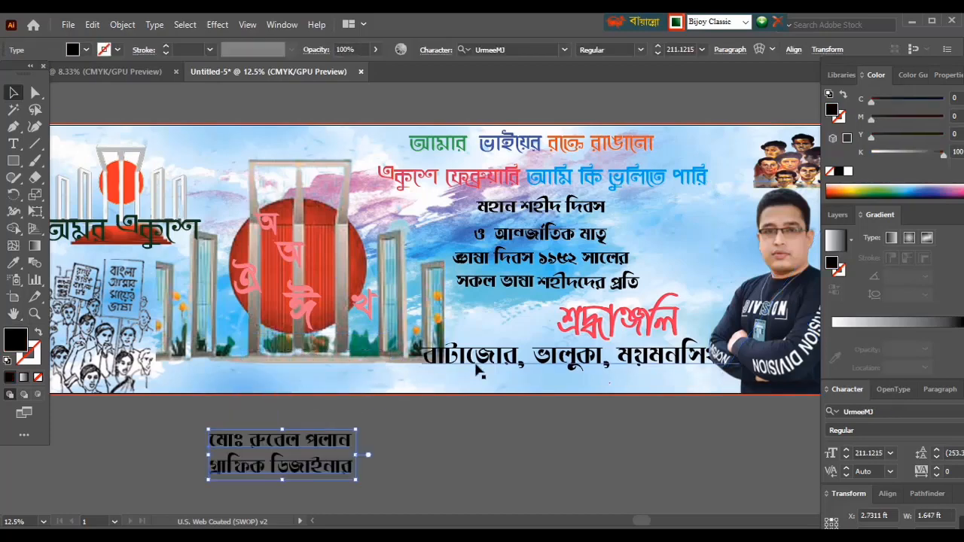
{"action": "left_click", "coordinate": [479, 369]}
{"action": "left_click_drag", "start_coordinate": [479, 369], "coordinate": [452, 476]}
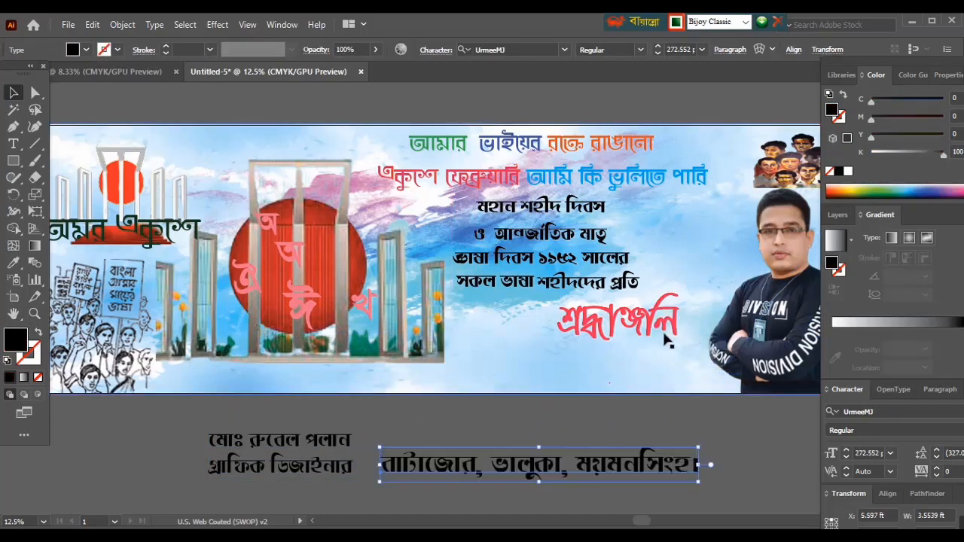
Lock the large Shaheed Minar image, the message text, the portrait photo and the protest crowd drawing together
{"action": "scroll", "coordinate": [602, 354], "scroll_direction": "down", "scroll_amount": 2}
{"action": "left_click", "coordinate": [13, 160]}
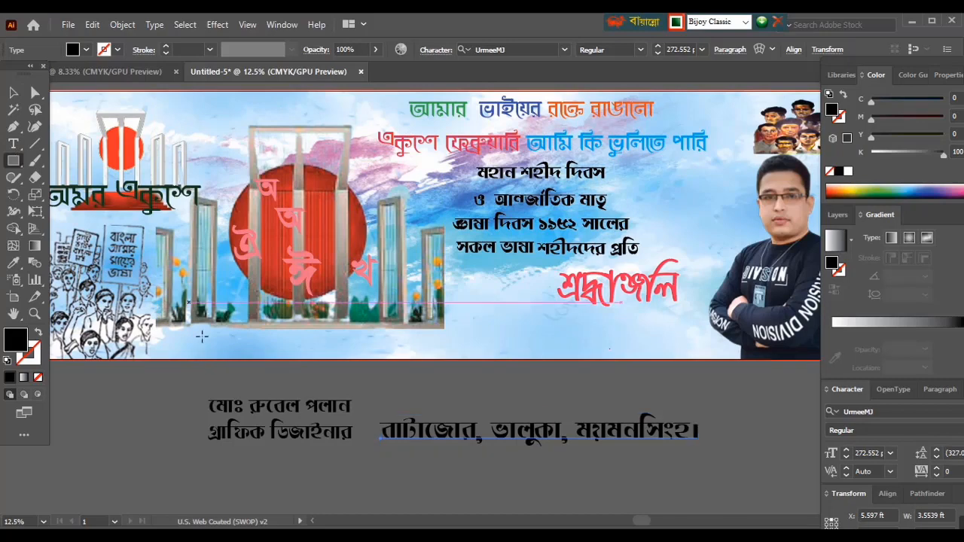
{"action": "left_click", "coordinate": [13, 91]}
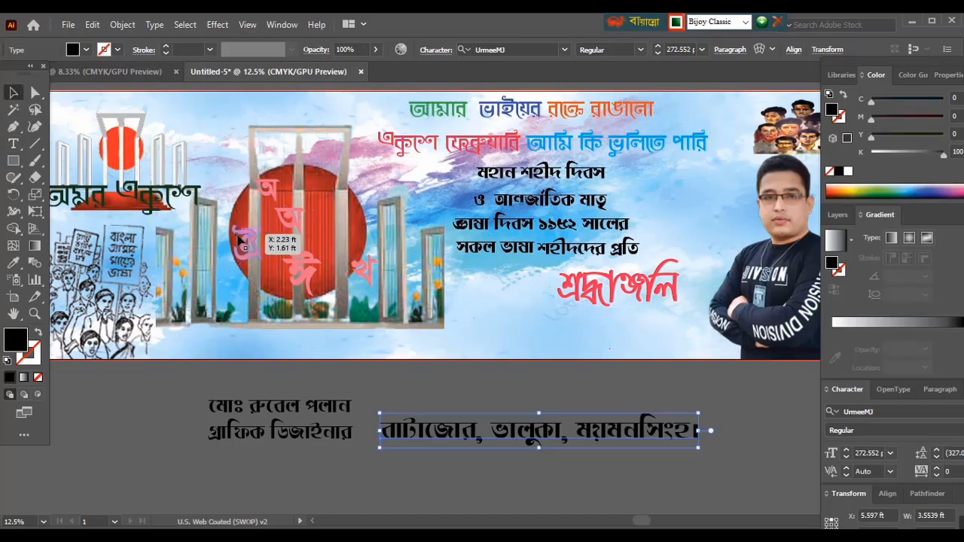
{"action": "left_click", "coordinate": [239, 240]}
{"action": "left_click", "coordinate": [280, 329]}
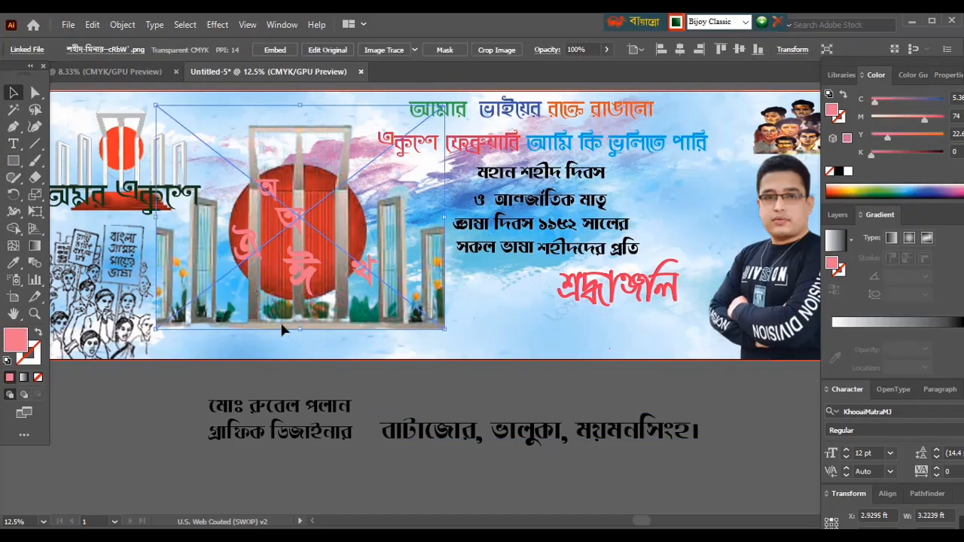
{"action": "left_click", "coordinate": [542, 234], "text": "shift"}
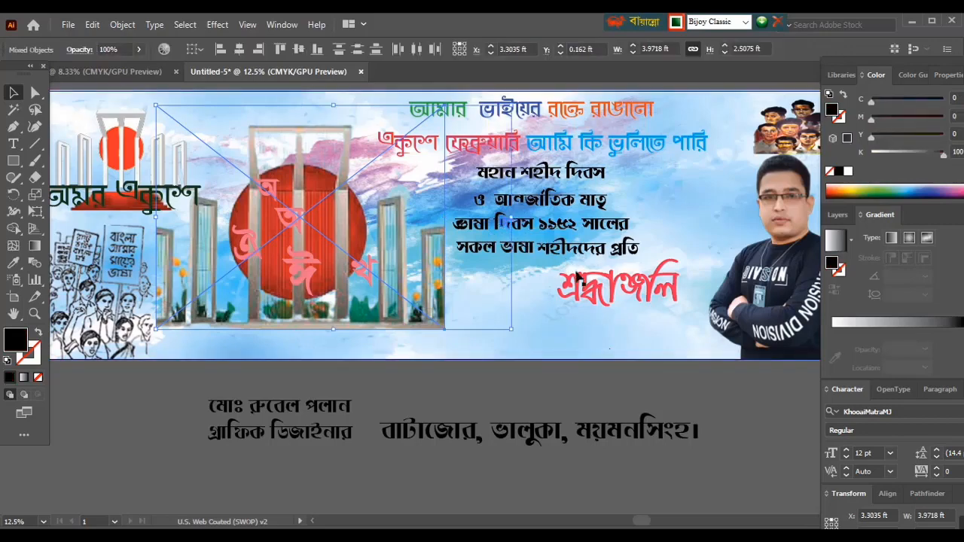
{"action": "left_click", "coordinate": [762, 296], "text": "shift"}
{"action": "left_click", "coordinate": [87, 286], "text": "shift"}
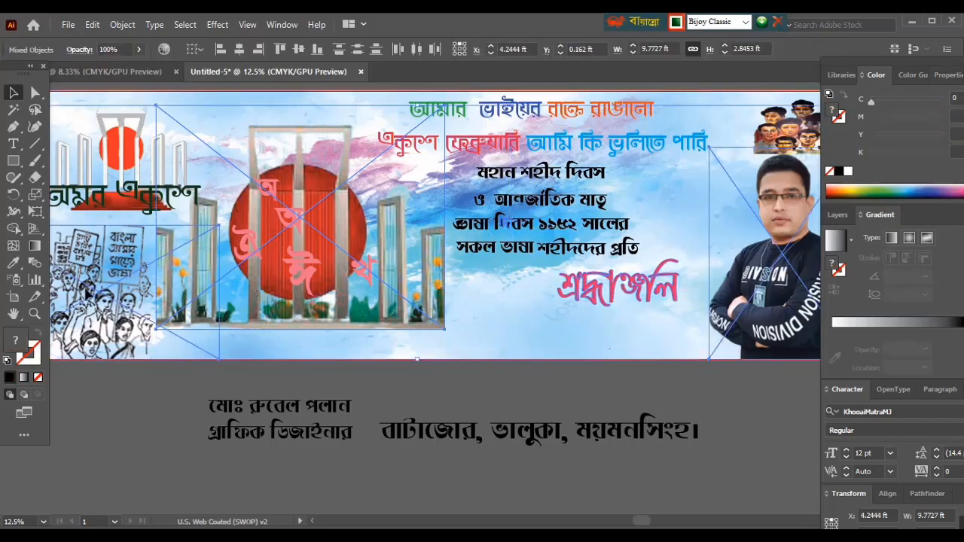
{"action": "key", "text": "ctrl+2"}
Draw a black rectangle about 6.94 ft wide across the banner's lower part and align it with the bottom edge
{"action": "left_click", "coordinate": [13, 161]}
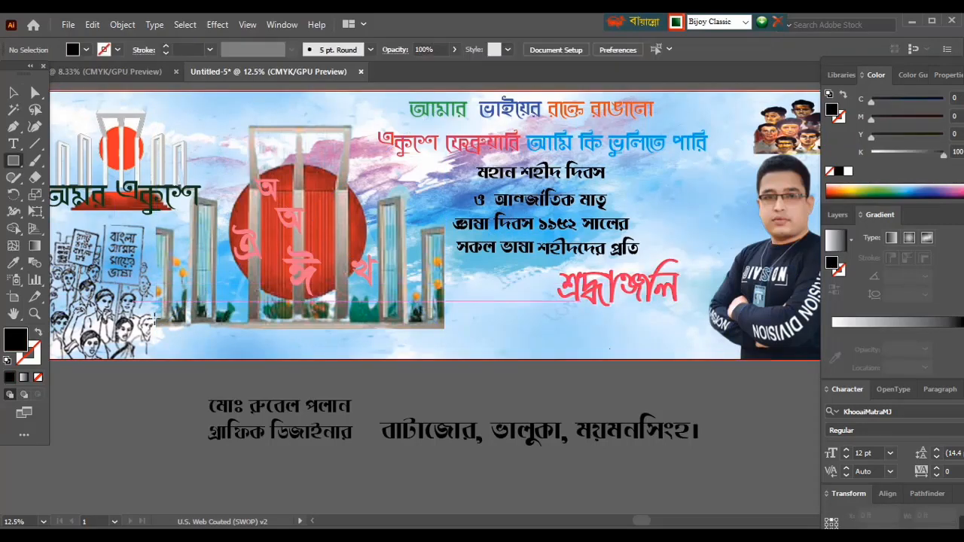
{"action": "left_click_drag", "start_coordinate": [152, 329], "coordinate": [774, 372]}
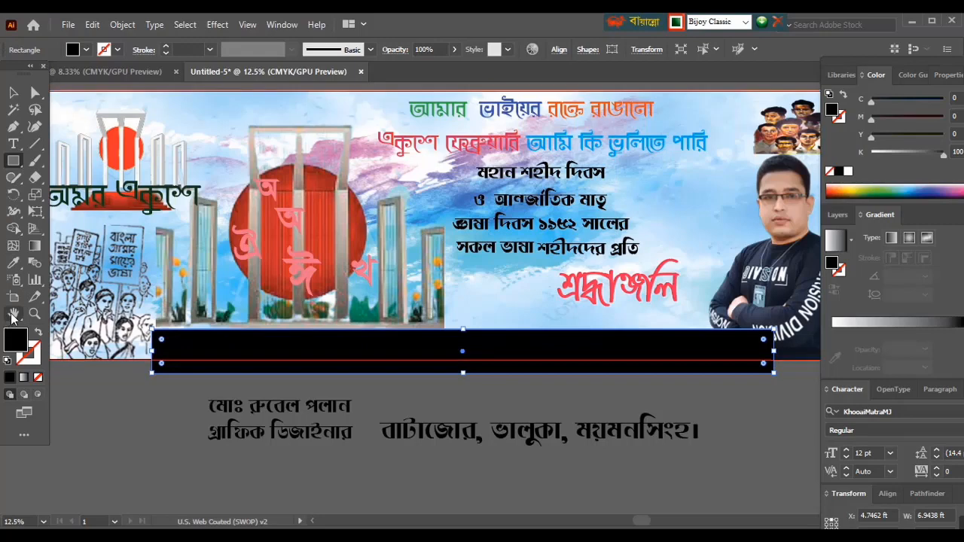
{"action": "left_click_drag", "start_coordinate": [342, 276], "coordinate": [254, 232]}
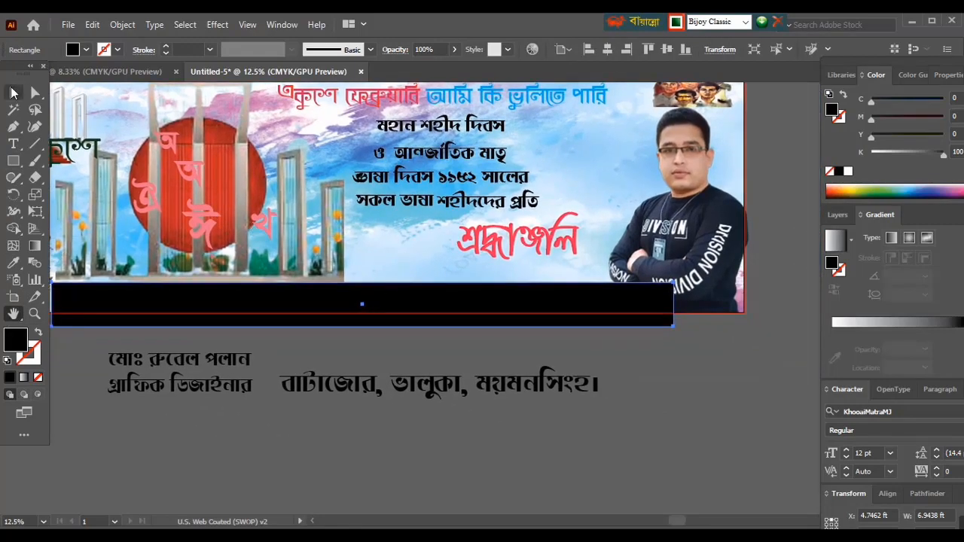
{"action": "left_click", "coordinate": [11, 92]}
{"action": "left_click_drag", "start_coordinate": [271, 280], "coordinate": [273, 265]}
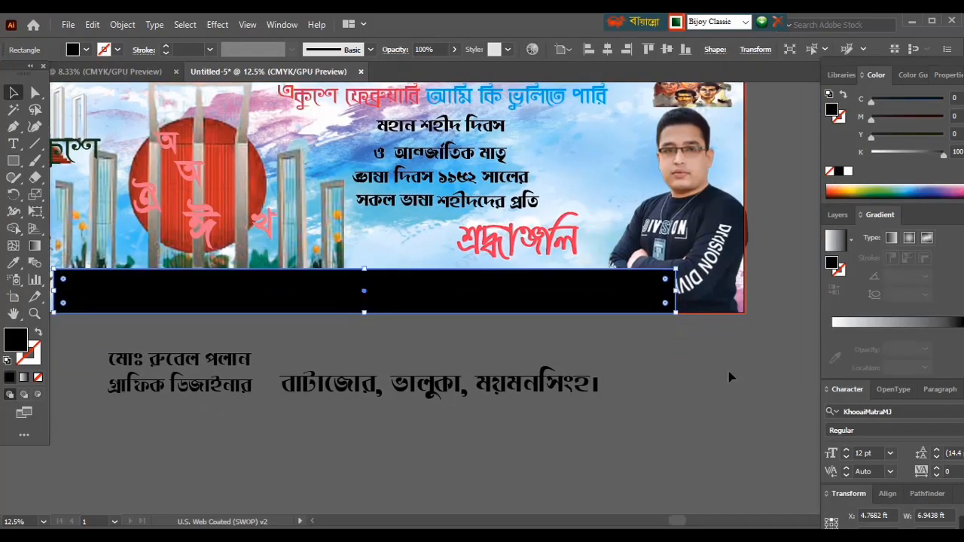
Stretch the black bar to the banner's right and left edges, making it about 9.01 ft wide
{"action": "left_click_drag", "start_coordinate": [675, 291], "coordinate": [744, 286]}
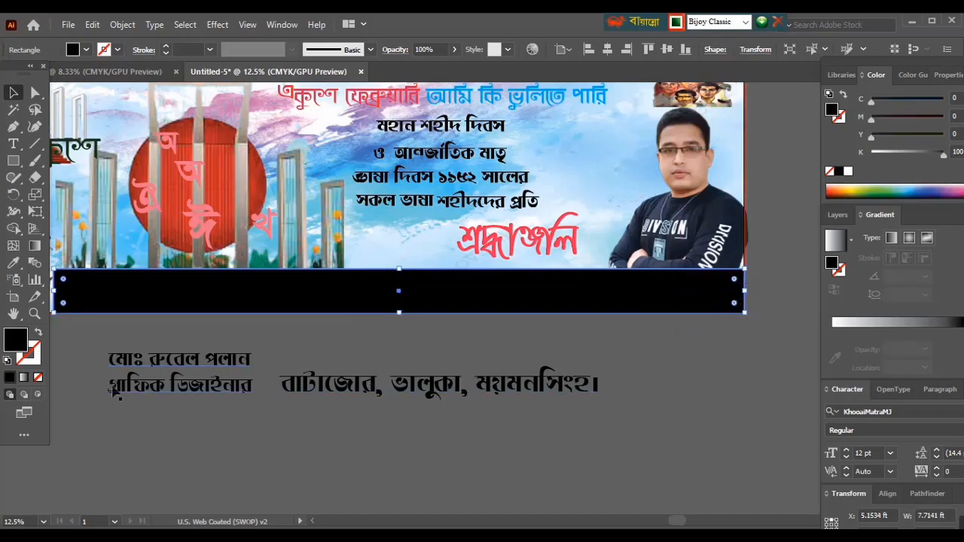
{"action": "left_click", "coordinate": [14, 313]}
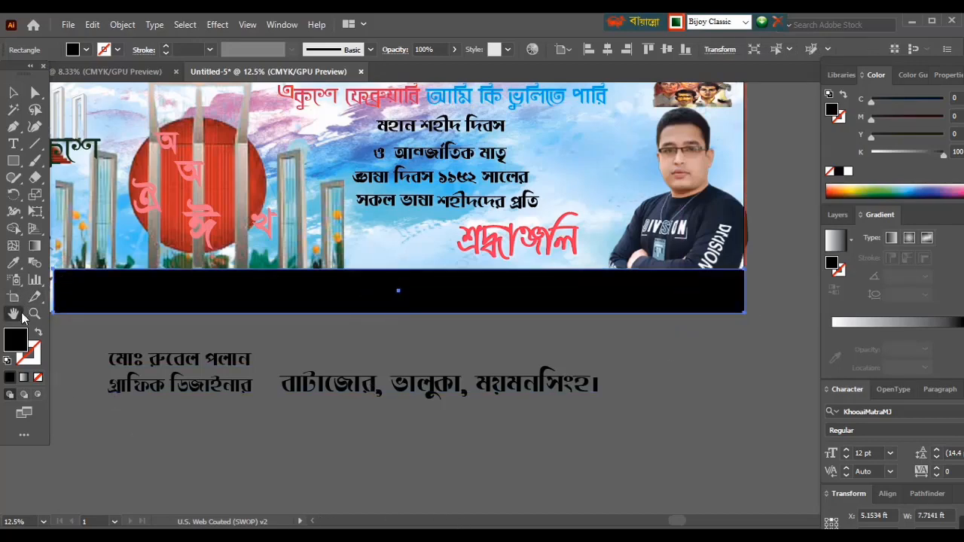
{"action": "left_click_drag", "start_coordinate": [89, 306], "coordinate": [285, 315]}
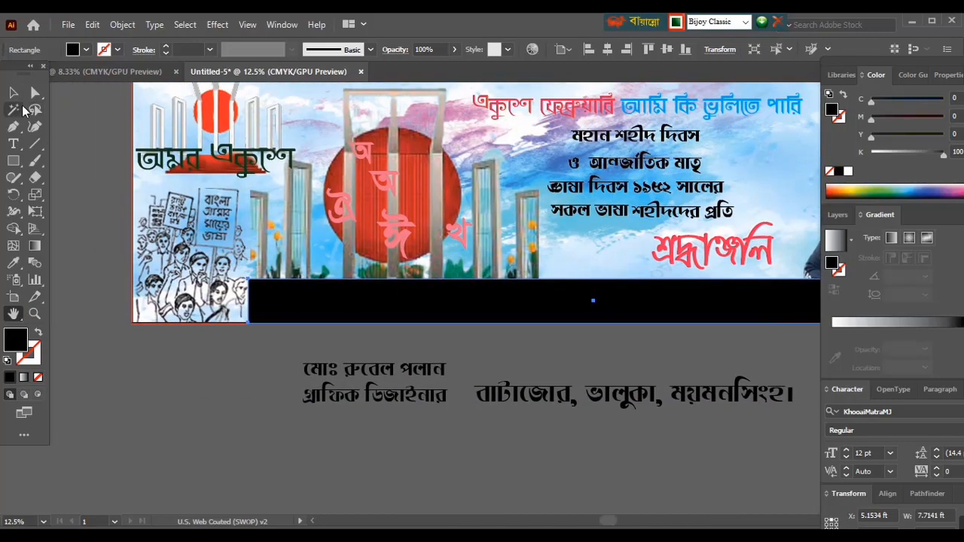
{"action": "key", "text": "v"}
{"action": "left_click_drag", "start_coordinate": [250, 301], "coordinate": [133, 307]}
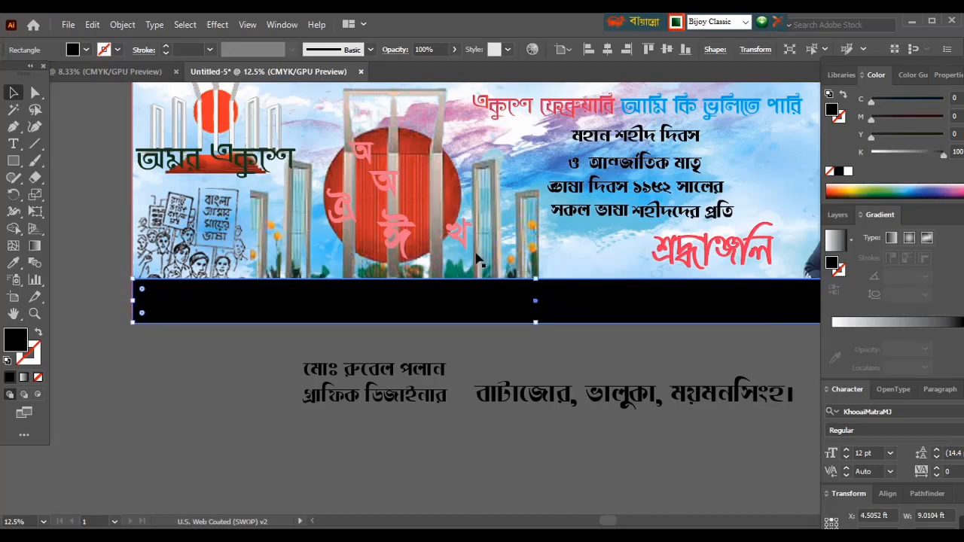
Give the black bottom bar a linear gradient with both end stops sampled from the banner's light blue background
{"action": "left_click", "coordinate": [35, 245]}
{"action": "left_click", "coordinate": [839, 322]}
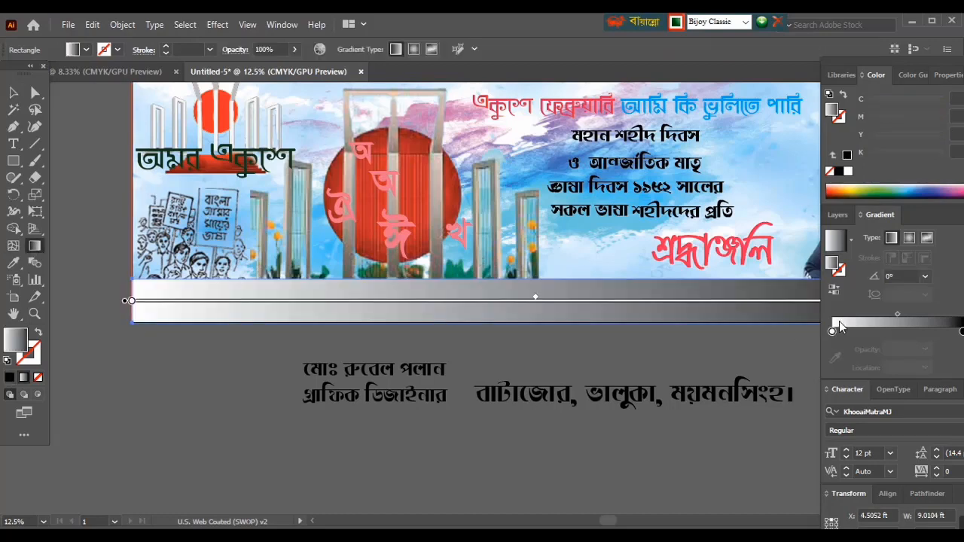
{"action": "left_click", "coordinate": [831, 331]}
{"action": "left_click", "coordinate": [833, 360]}
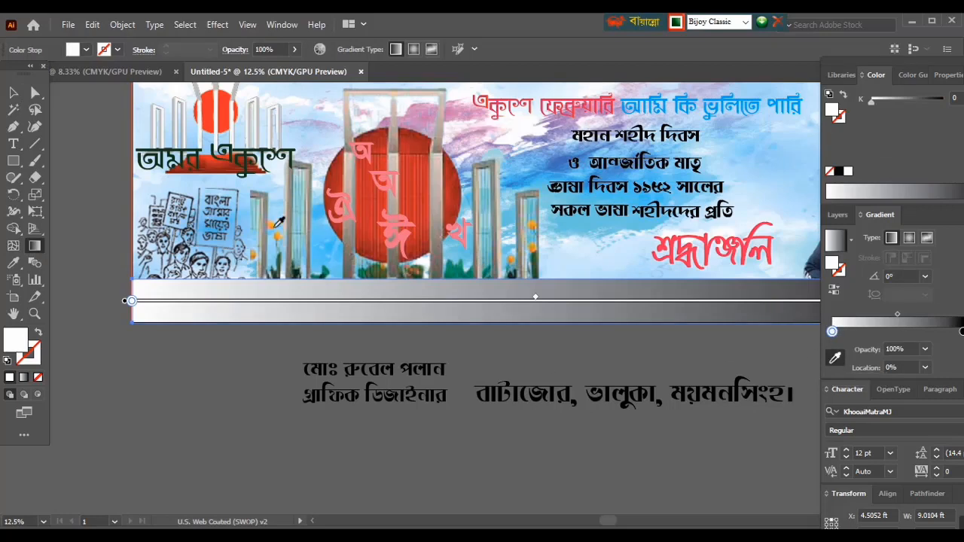
{"action": "left_click", "coordinate": [239, 269]}
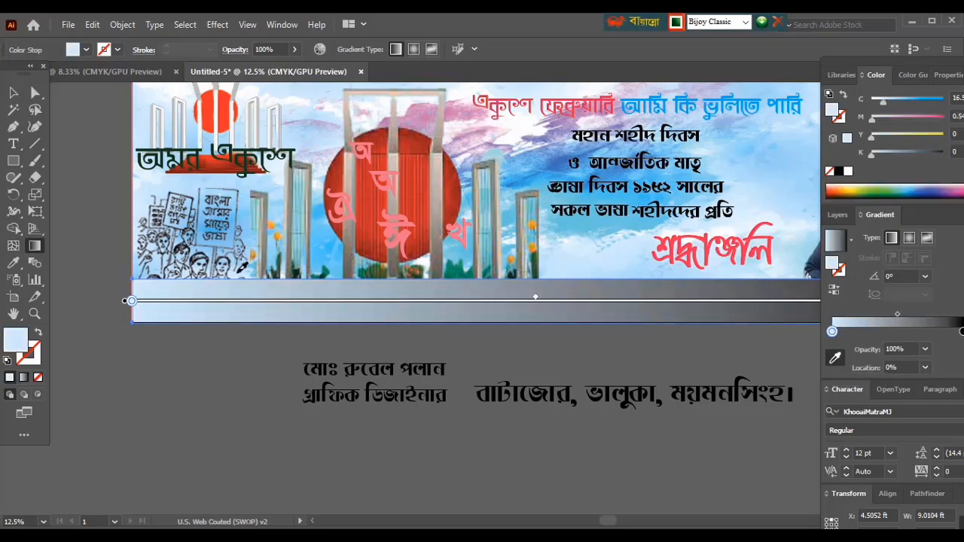
{"action": "left_click", "coordinate": [960, 332]}
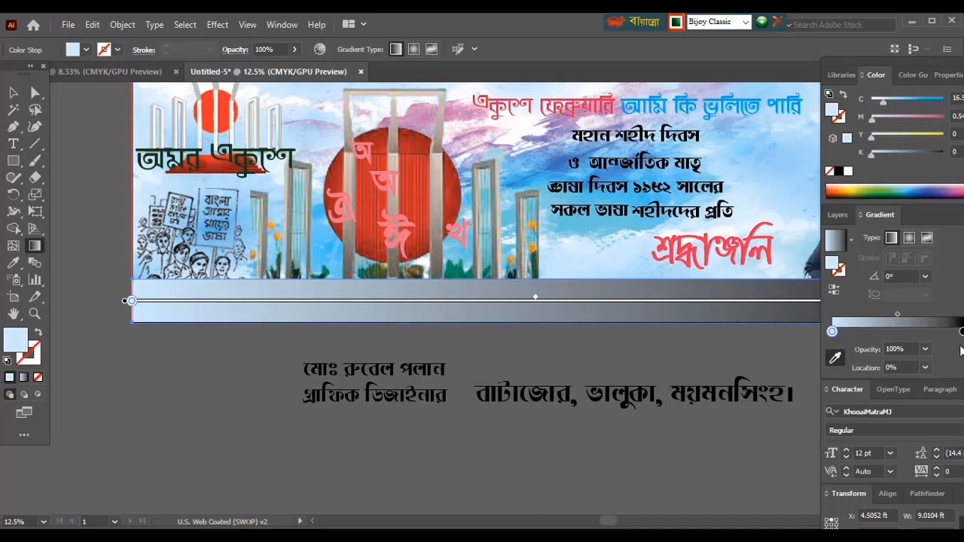
{"action": "left_click", "coordinate": [833, 358]}
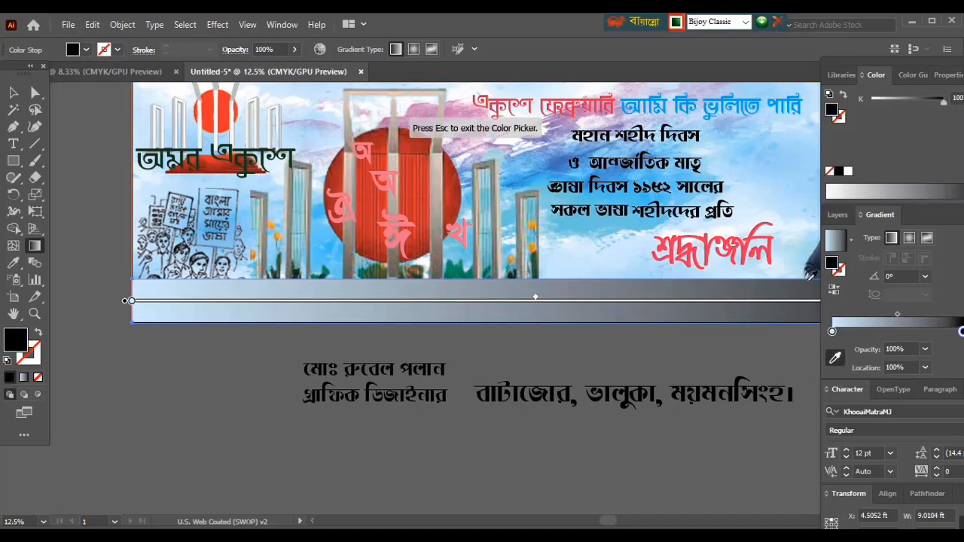
{"action": "left_click", "coordinate": [783, 266]}
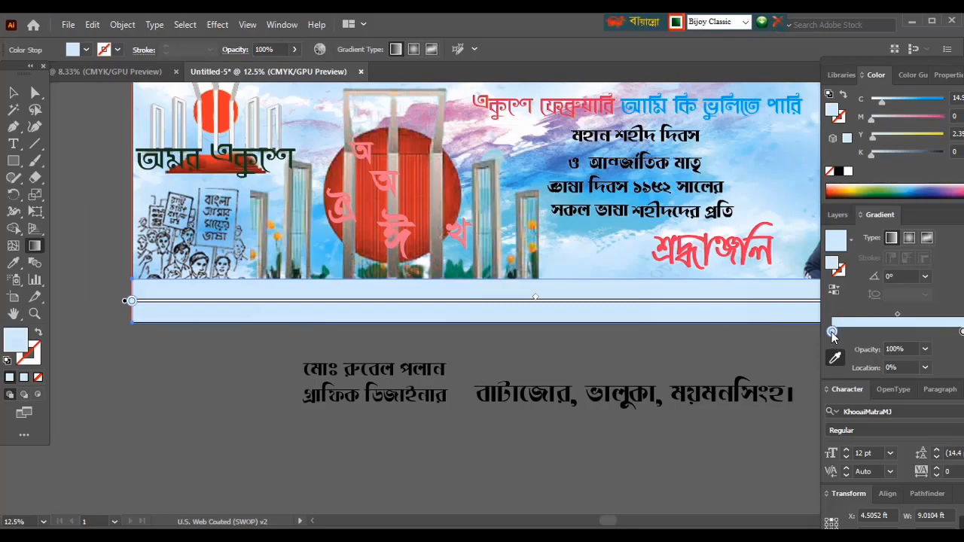
Set the opacity of the bar gradient's starting colour stop to 60% and deselect the bar
{"action": "left_click", "coordinate": [925, 349]}
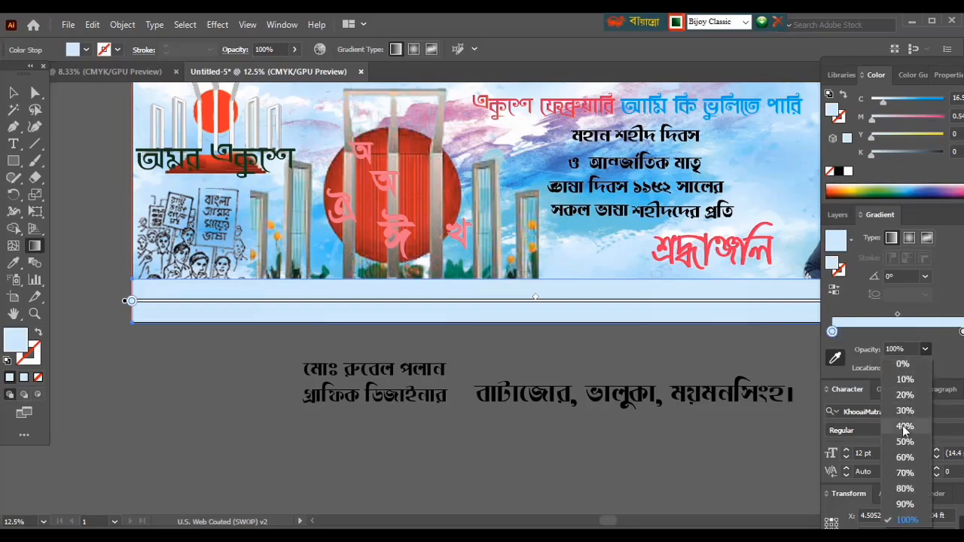
{"action": "left_click", "coordinate": [904, 457]}
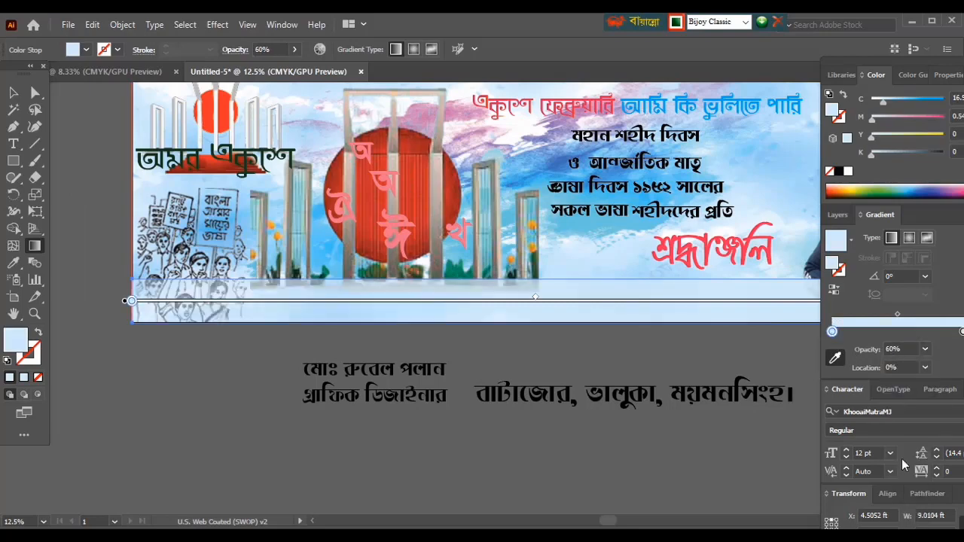
{"action": "left_click", "coordinate": [14, 92]}
{"action": "left_click", "coordinate": [81, 151]}
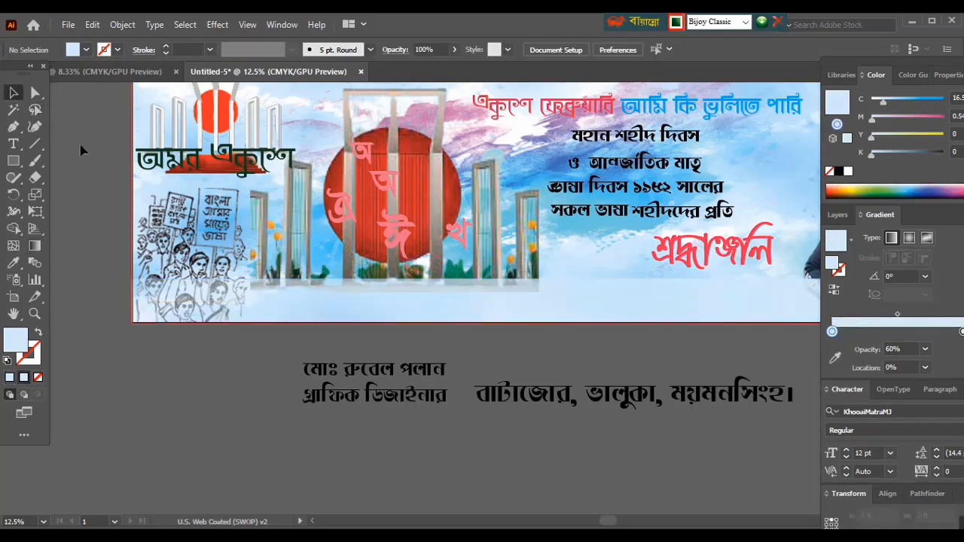
Unlock all locked objects and bring the portrait photo to the front, above the translucent bottom bar
{"action": "left_click", "coordinate": [396, 274]}
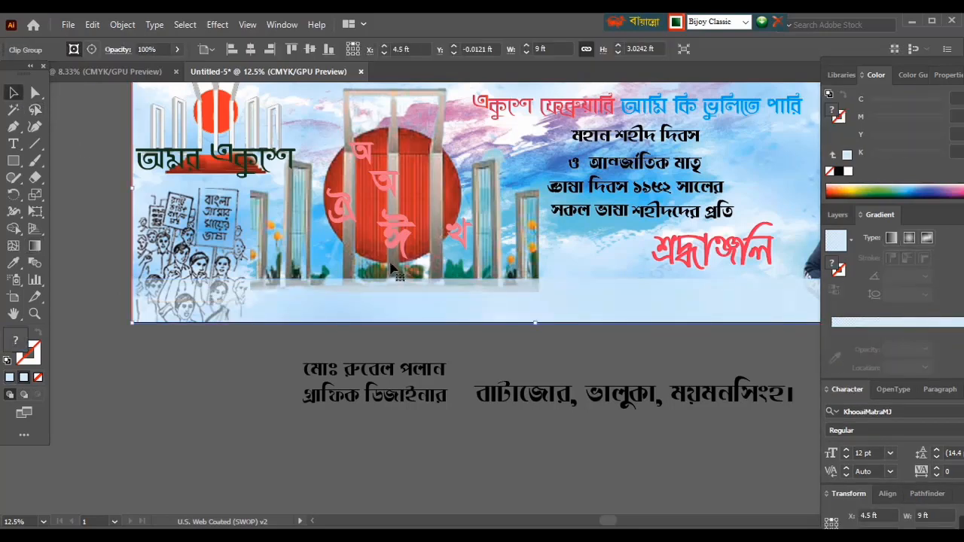
{"action": "key", "text": "ctrl+minus"}
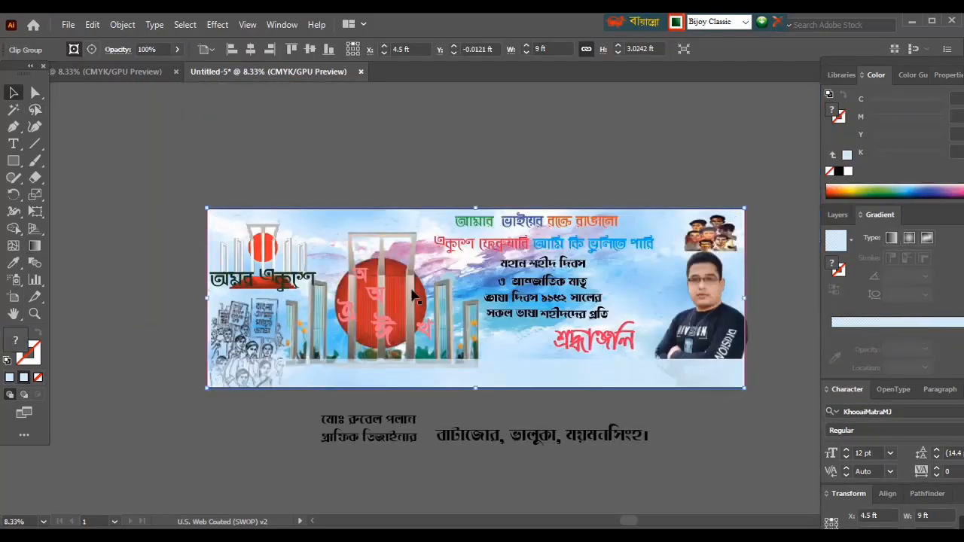
{"action": "left_click", "coordinate": [137, 203]}
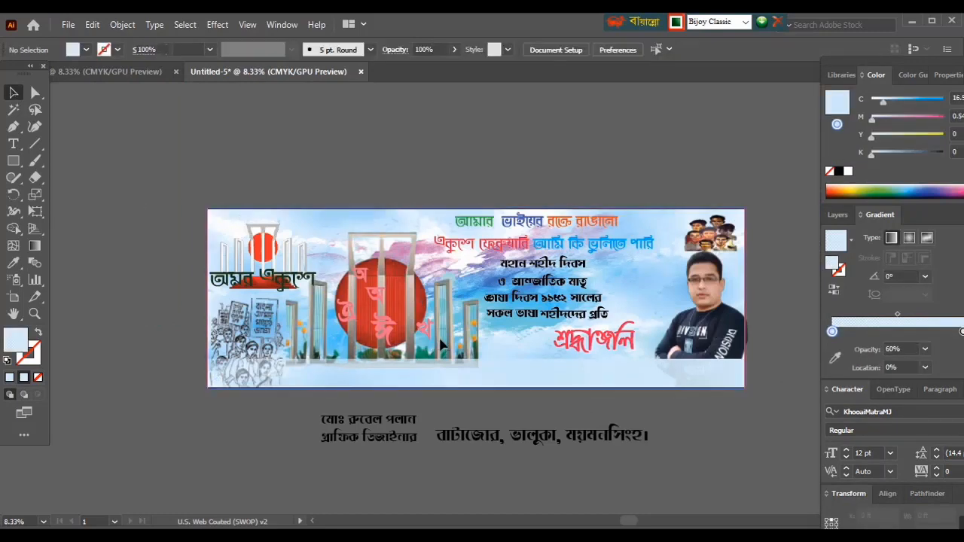
{"action": "left_click", "coordinate": [442, 344]}
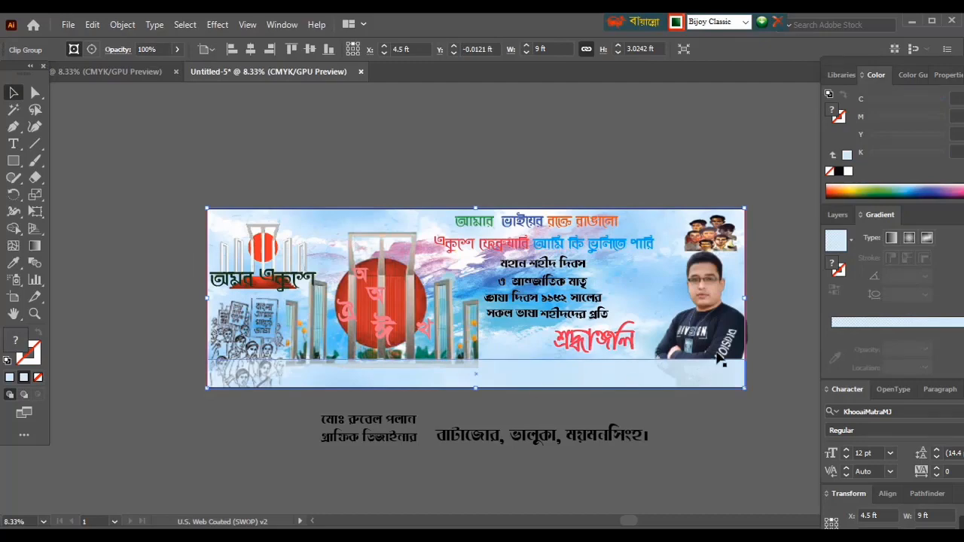
{"action": "right_click", "coordinate": [702, 294]}
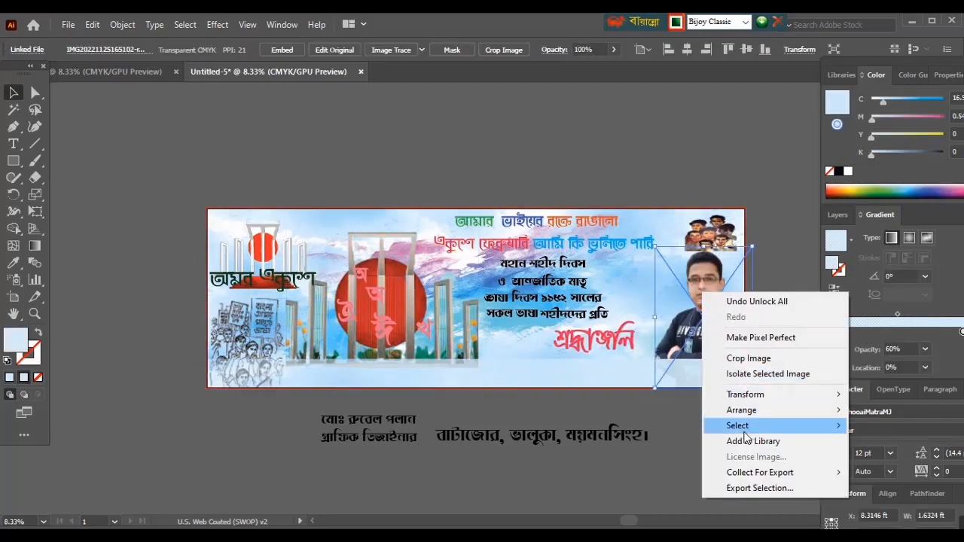
{"action": "mouse_move", "coordinate": [746, 410]}
{"action": "left_click", "coordinate": [597, 410]}
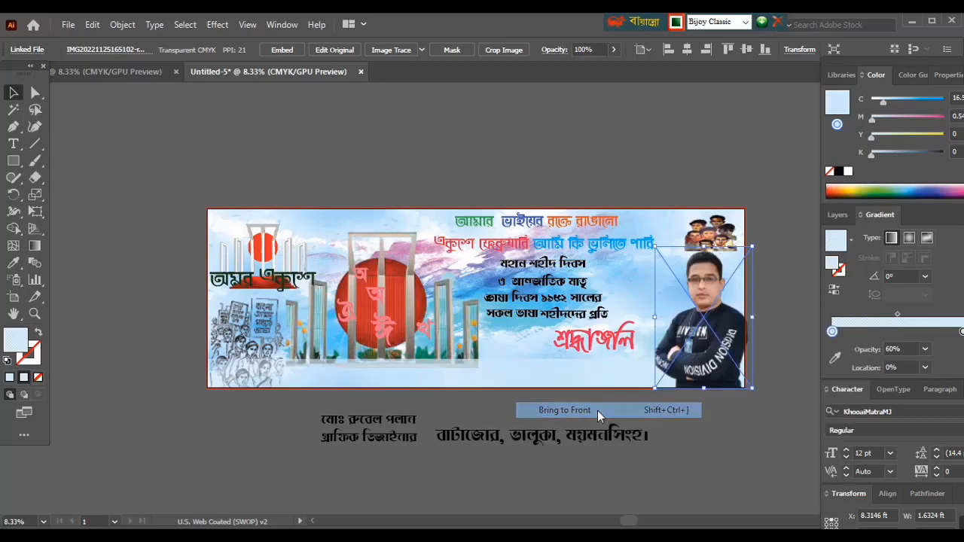
{"action": "left_click", "coordinate": [734, 406]}
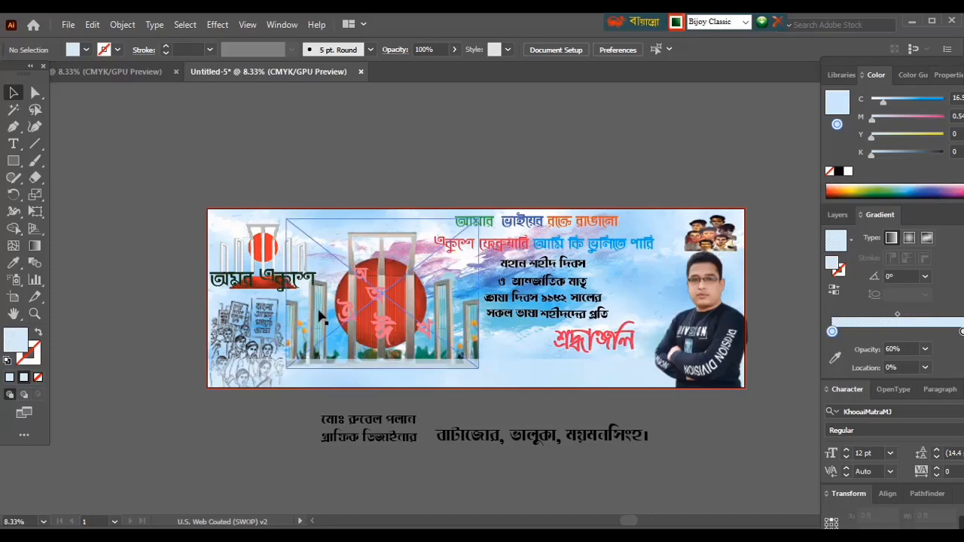
Nudge the large Shaheed Minar image slightly right and up on the banner
{"action": "left_click", "coordinate": [442, 326]}
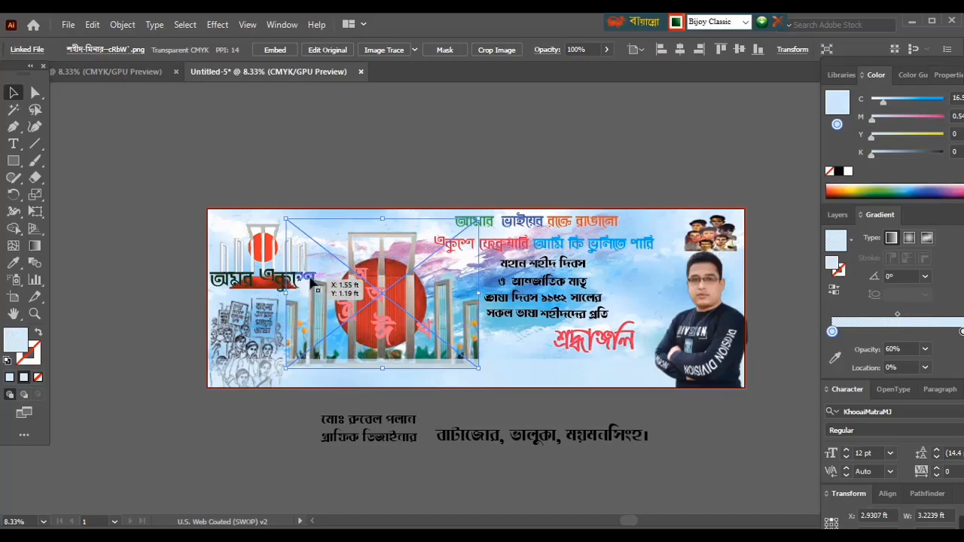
{"action": "left_click_drag", "start_coordinate": [438, 312], "coordinate": [444, 312]}
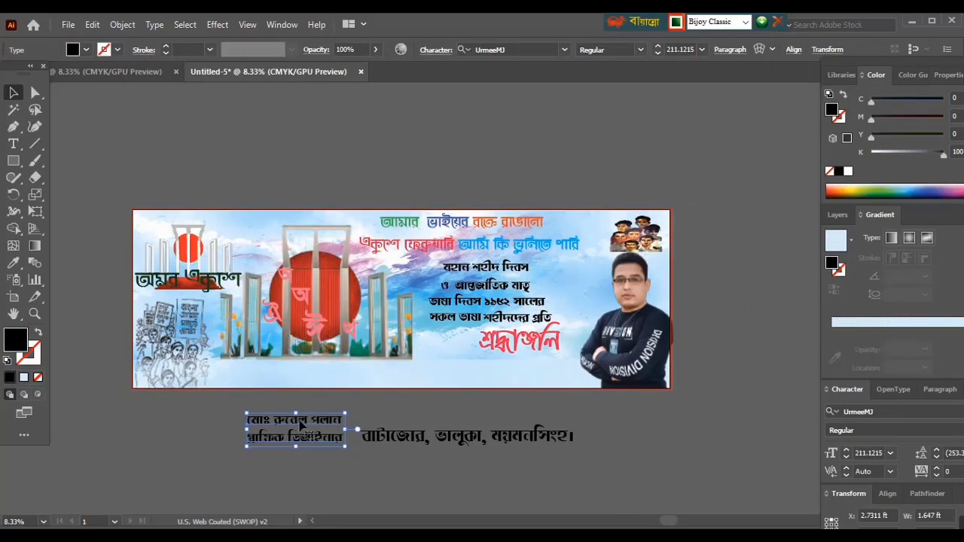
Move the designer's name and title text onto the bottom bar below the Shaheed Minar image and bring it to the front
{"action": "left_click_drag", "start_coordinate": [300, 423], "coordinate": [295, 371]}
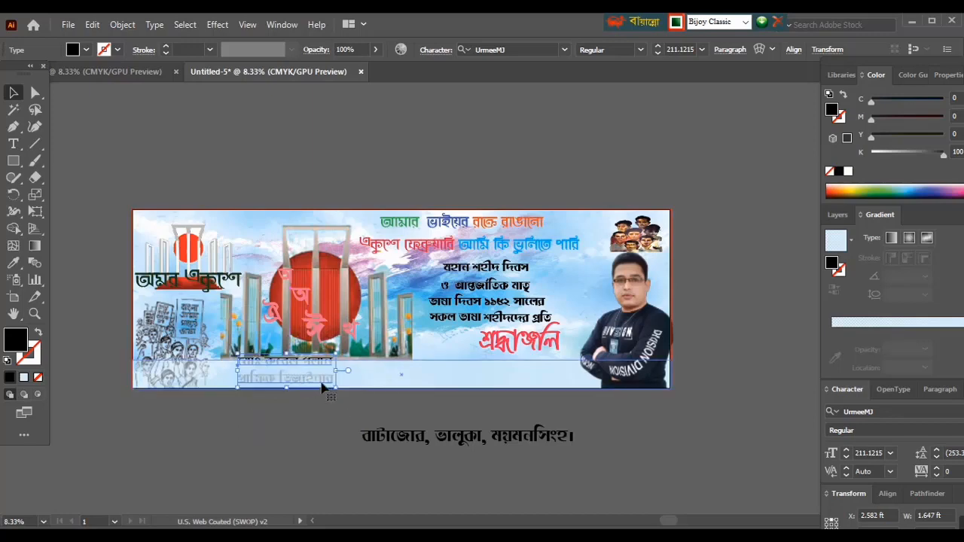
{"action": "right_click", "coordinate": [315, 384]}
{"action": "mouse_move", "coordinate": [384, 302]}
{"action": "left_click", "coordinate": [536, 309]}
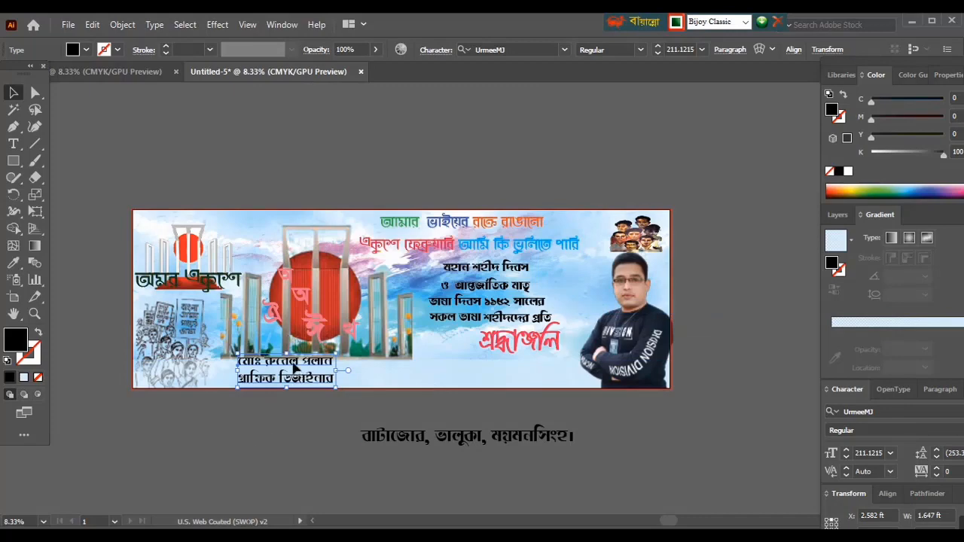
{"action": "left_click", "coordinate": [275, 436]}
Move the address line onto the bottom bar beside the portrait photo and bring it to the front
{"action": "left_click_drag", "start_coordinate": [456, 442], "coordinate": [456, 381]}
{"action": "right_click", "coordinate": [457, 375]}
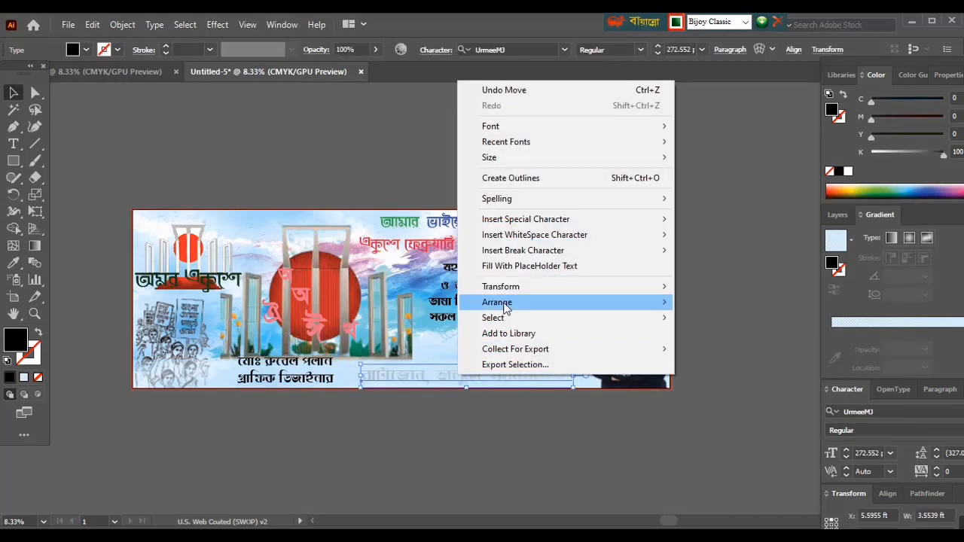
{"action": "mouse_move", "coordinate": [505, 308]}
{"action": "left_click", "coordinate": [697, 307]}
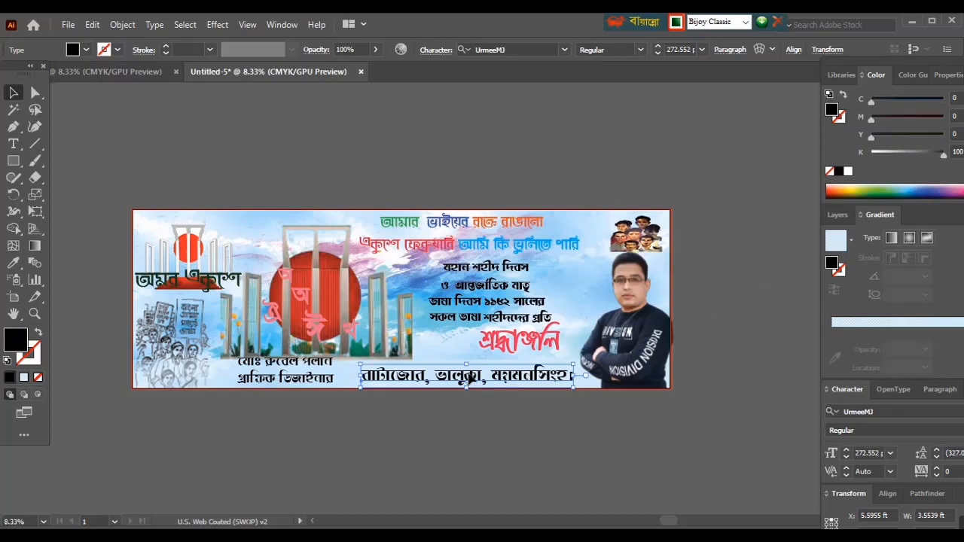
{"action": "left_click", "coordinate": [487, 423]}
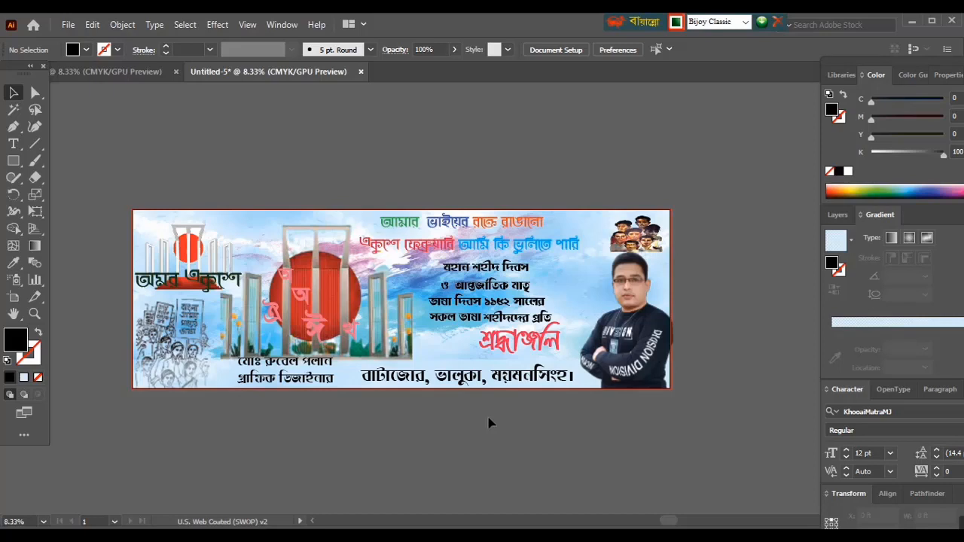
Scale the portrait photo down to about 1.56 × 2.28 ft, keeping its base on the banner's lower edge
{"action": "left_click", "coordinate": [622, 278]}
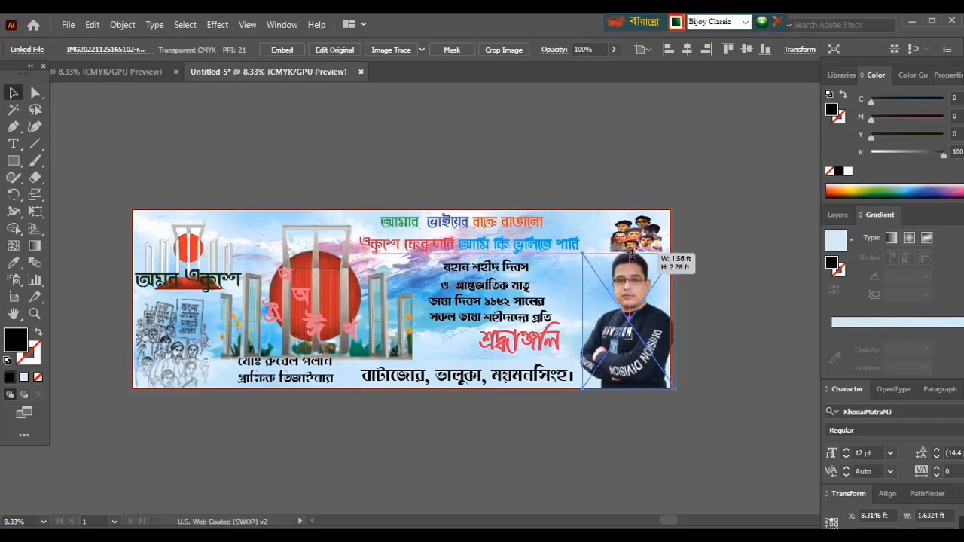
{"action": "left_click", "coordinate": [705, 322]}
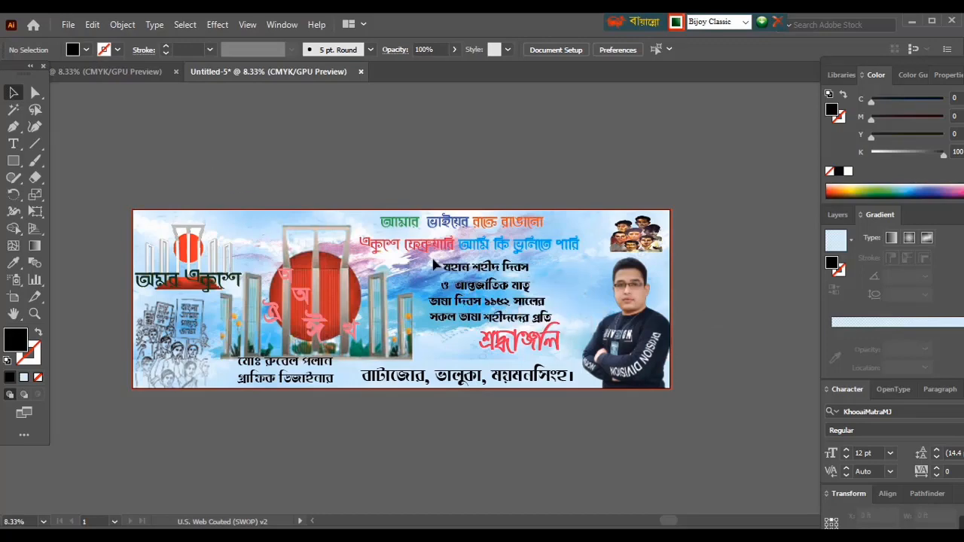
Fill the first message line, "মহান শহীদ দিবস", with dark red #750e2c
{"action": "left_click", "coordinate": [527, 275]}
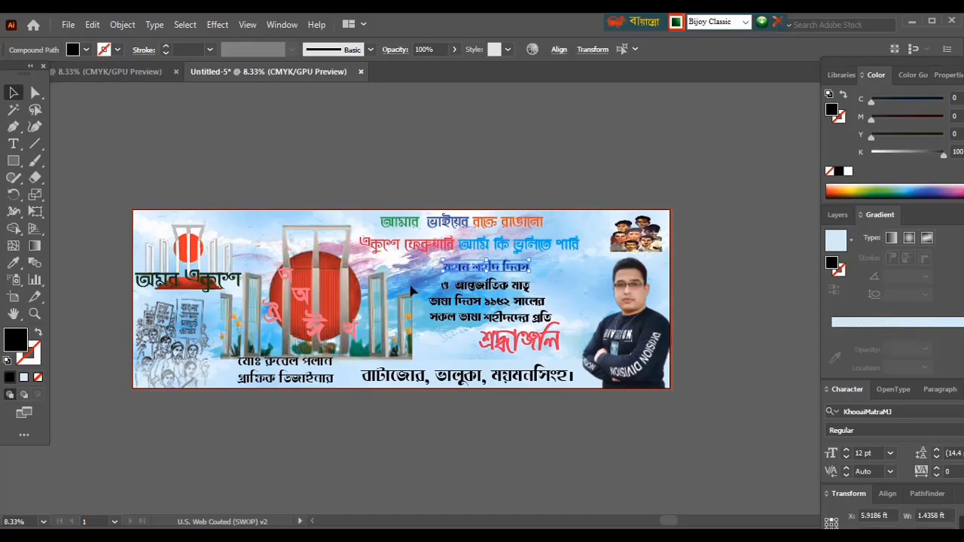
{"action": "double_click", "coordinate": [24, 347]}
{"action": "left_click", "coordinate": [731, 402]}
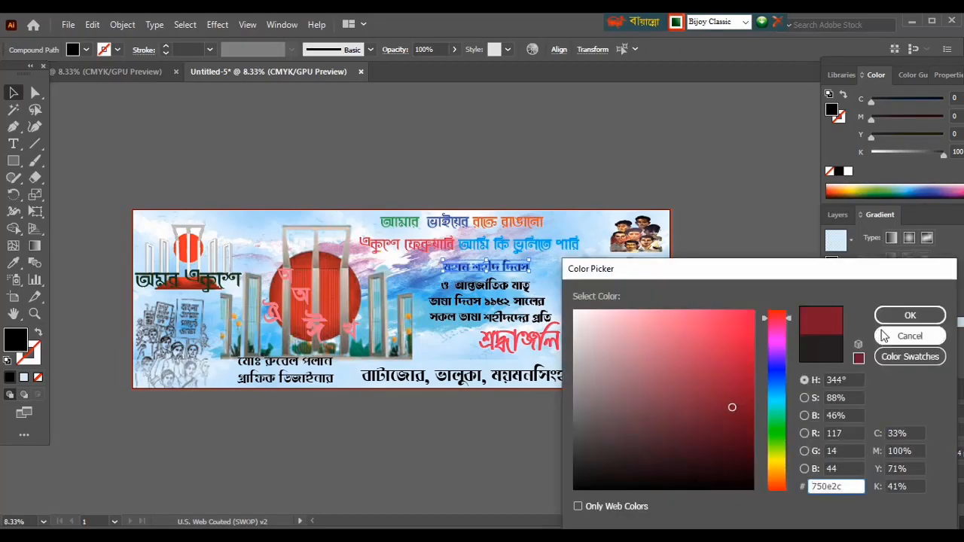
{"action": "left_click", "coordinate": [910, 314]}
{"action": "left_click", "coordinate": [86, 132]}
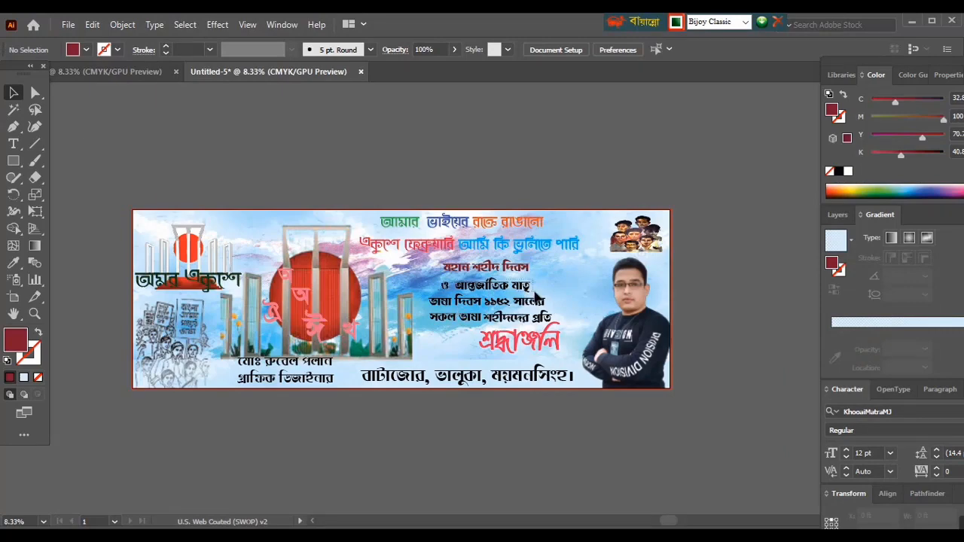
Try a dark green #053306 fill on the second message line, "ও আন্তর্জাতিক মাতৃ", and undo it
{"action": "left_click", "coordinate": [536, 295]}
{"action": "double_click", "coordinate": [14, 343]}
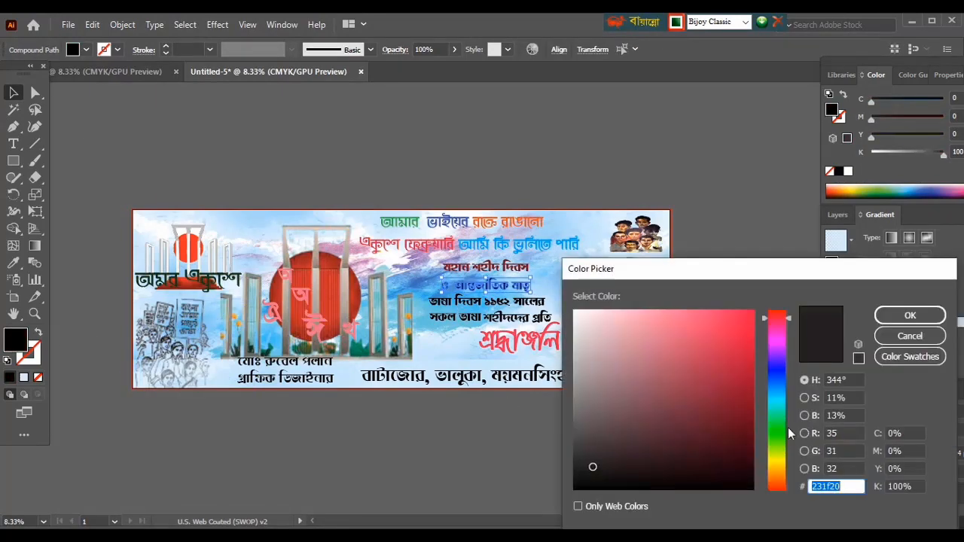
{"action": "left_click", "coordinate": [779, 429]}
{"action": "left_click", "coordinate": [740, 457]}
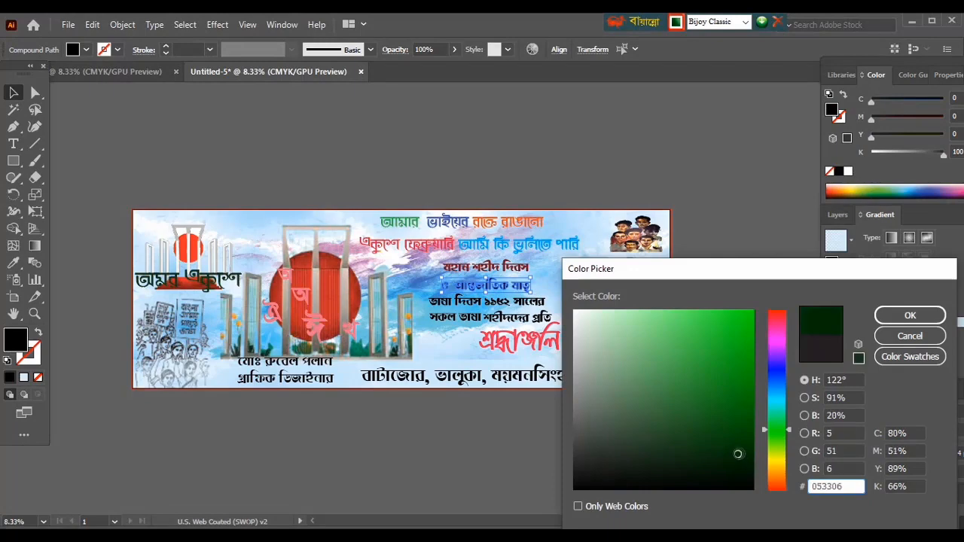
{"action": "left_click", "coordinate": [910, 314]}
{"action": "left_click", "coordinate": [633, 451]}
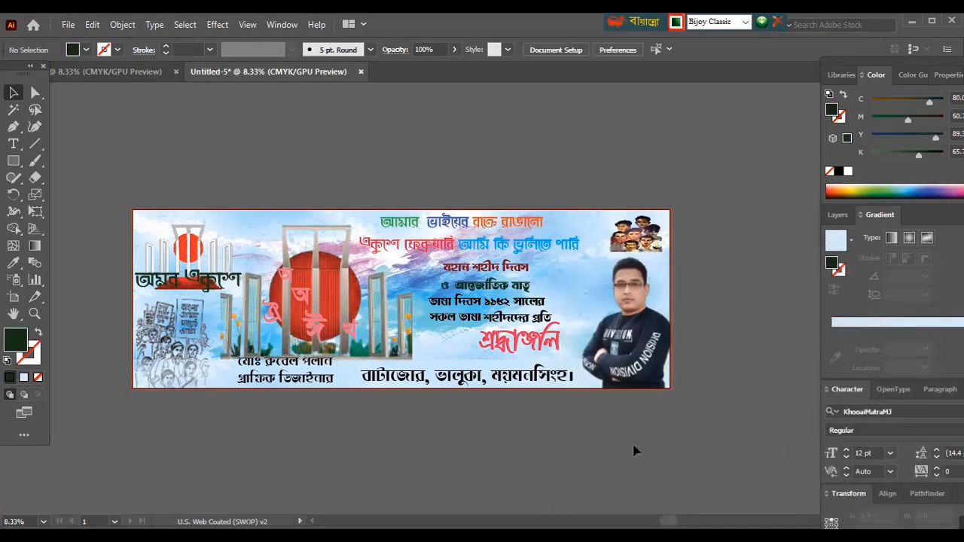
{"action": "key", "text": "ctrl+z"}
{"action": "left_click", "coordinate": [490, 445]}
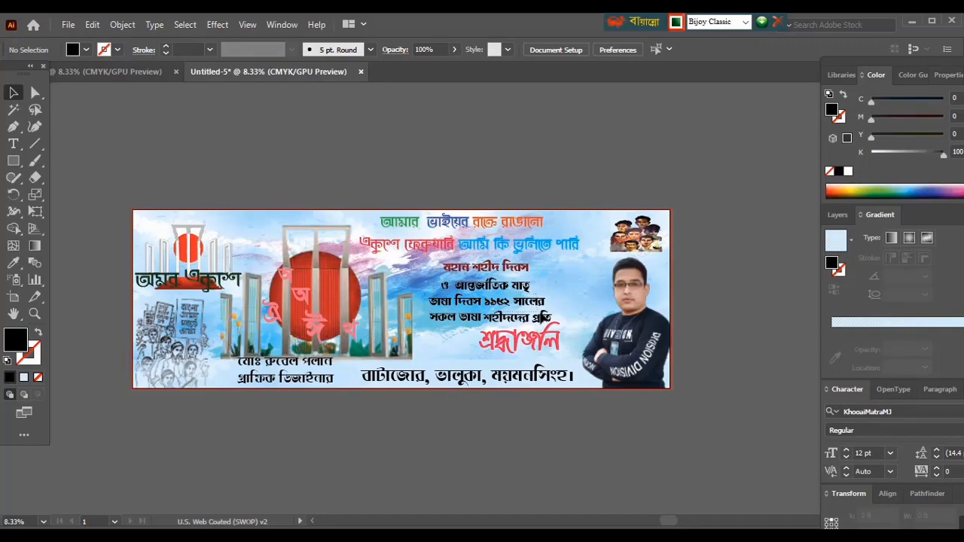
Fill the third message line, "ভাষা দিবস ১৯৫২ সালের", with a dark blue of about C 100, M 89, Y 2, K 0
{"action": "left_click", "coordinate": [547, 309]}
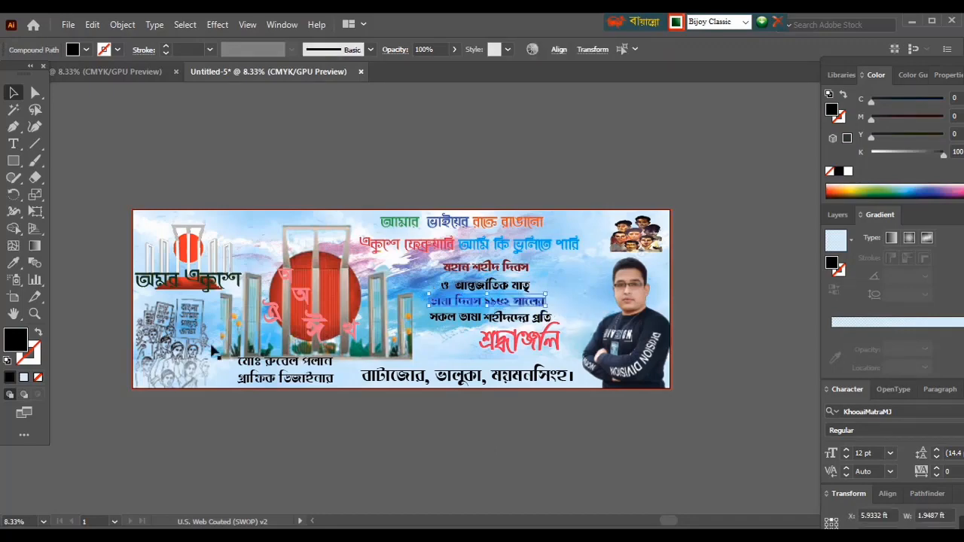
{"action": "double_click", "coordinate": [14, 341]}
{"action": "left_click", "coordinate": [777, 426]}
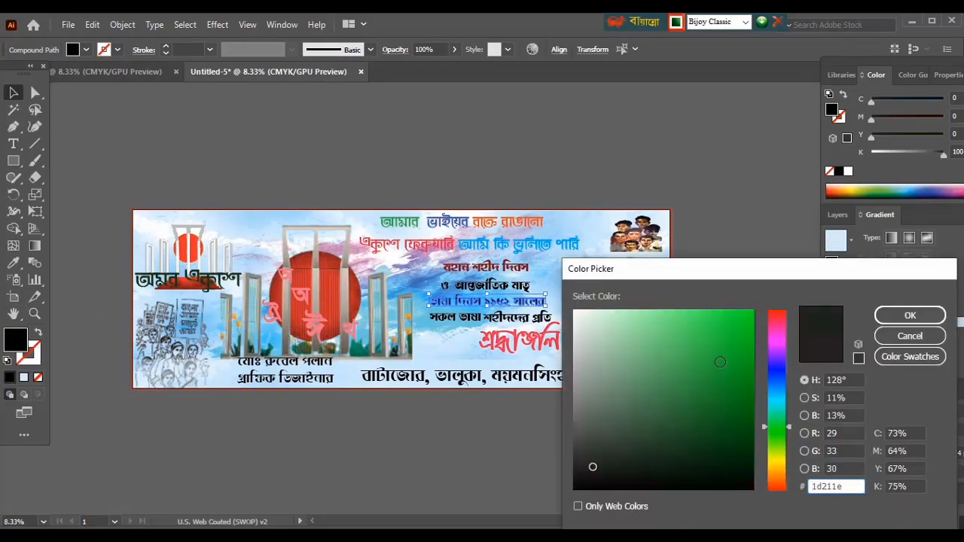
{"action": "left_click", "coordinate": [735, 325]}
{"action": "left_click_drag", "start_coordinate": [778, 418], "coordinate": [778, 378]}
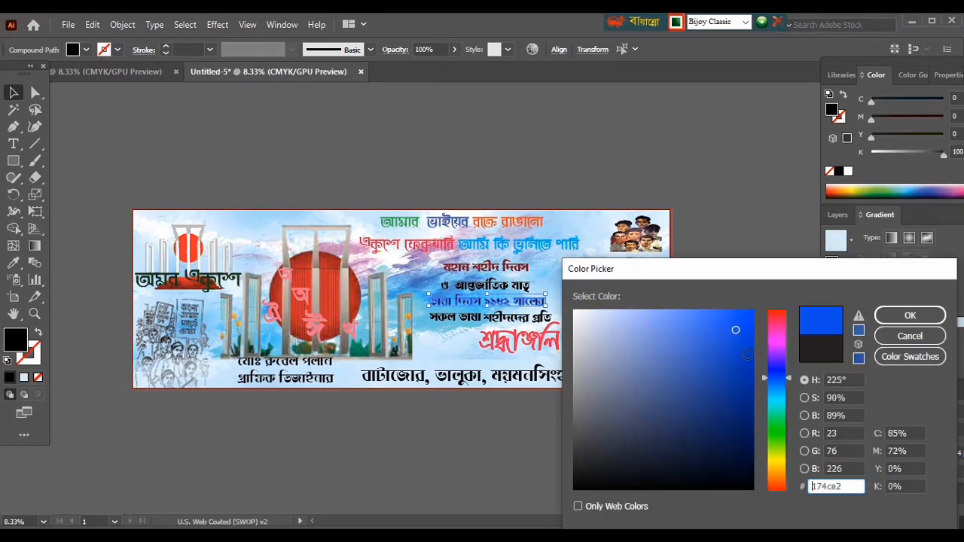
{"action": "left_click_drag", "start_coordinate": [735, 336], "coordinate": [723, 380]}
{"action": "left_click", "coordinate": [896, 317]}
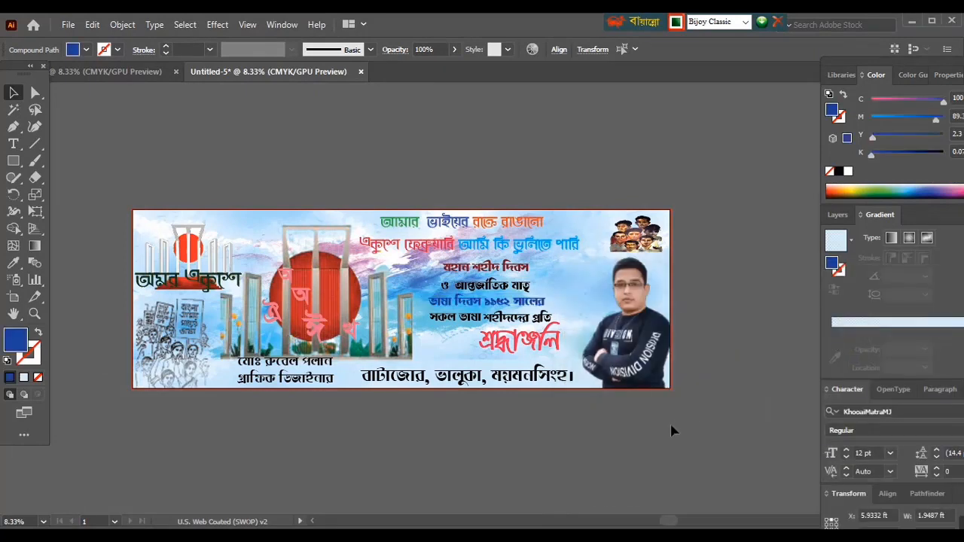
{"action": "left_click", "coordinate": [532, 395]}
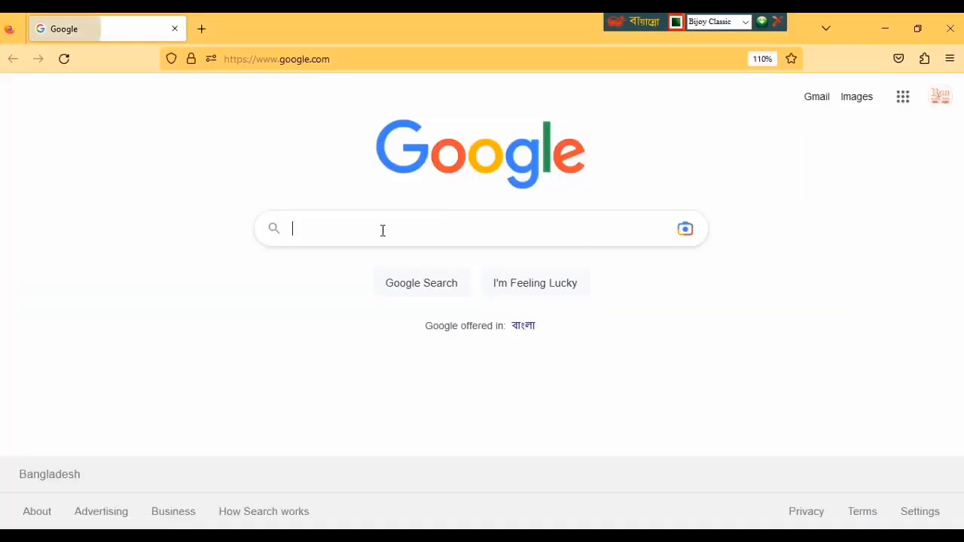
Switch to the web browser and search Google for "ভাষা শহীদদের ছবি"
{"action": "left_click", "coordinate": [382, 230]}
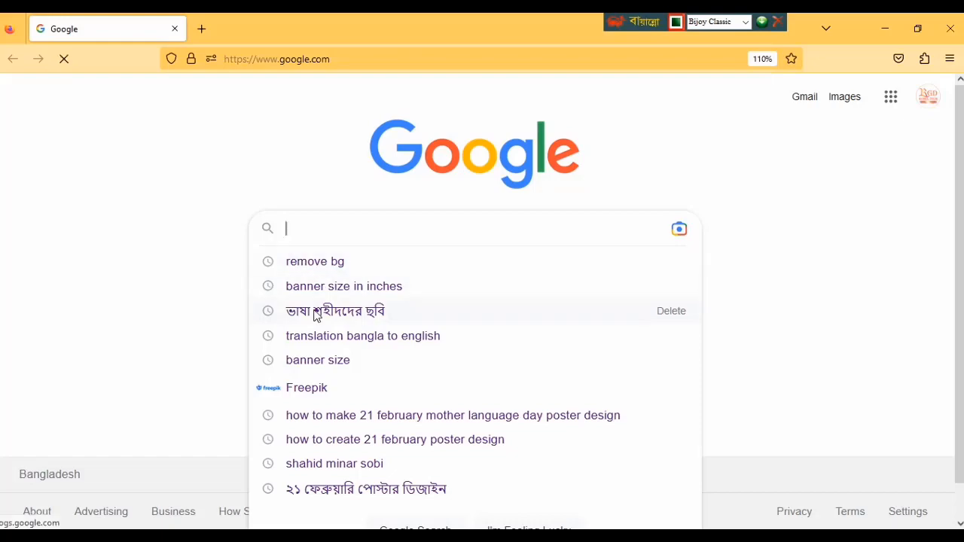
{"action": "left_click", "coordinate": [349, 317]}
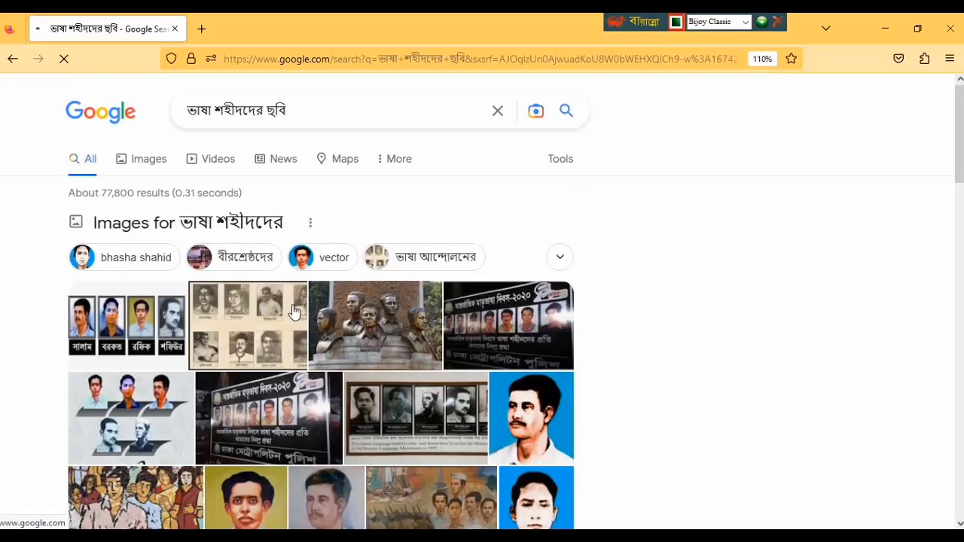
{"action": "scroll", "coordinate": [166, 294], "scroll_direction": "down", "scroll_amount": 3}
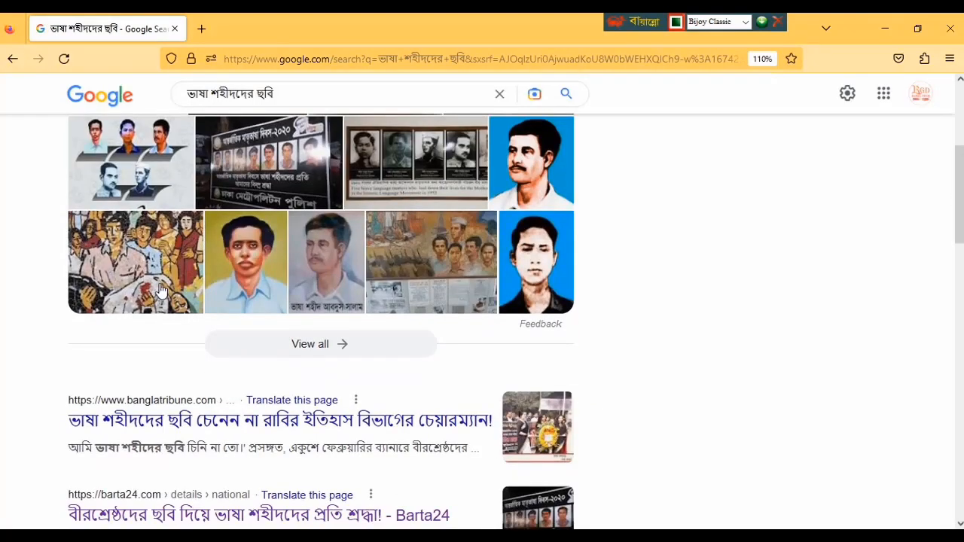
Preview the language movement painting among the results and examine its related images
{"action": "left_click", "coordinate": [159, 292]}
{"action": "scroll", "coordinate": [749, 293], "scroll_direction": "down", "scroll_amount": 2}
{"action": "scroll", "coordinate": [749, 293], "scroll_direction": "down", "scroll_amount": 3}
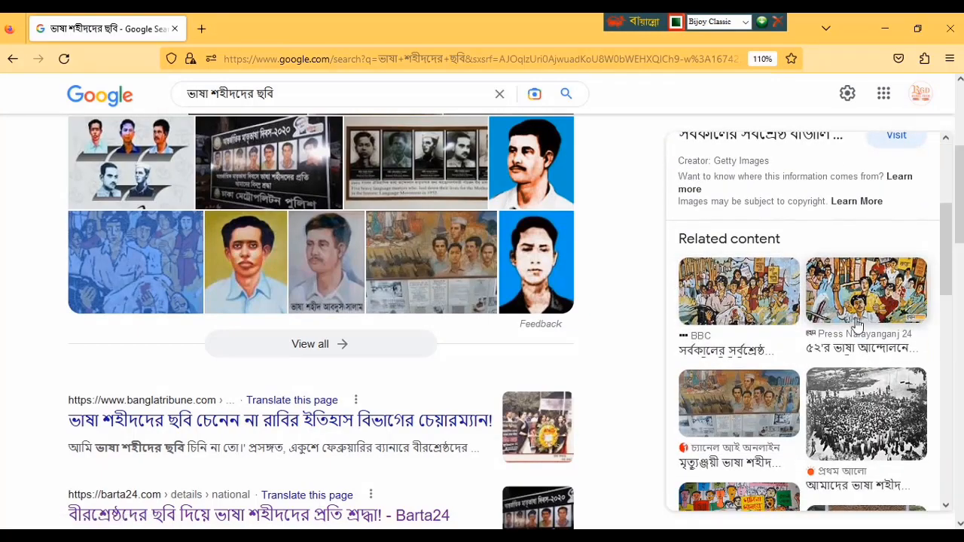
{"action": "scroll", "coordinate": [729, 401], "scroll_direction": "down", "scroll_amount": 2}
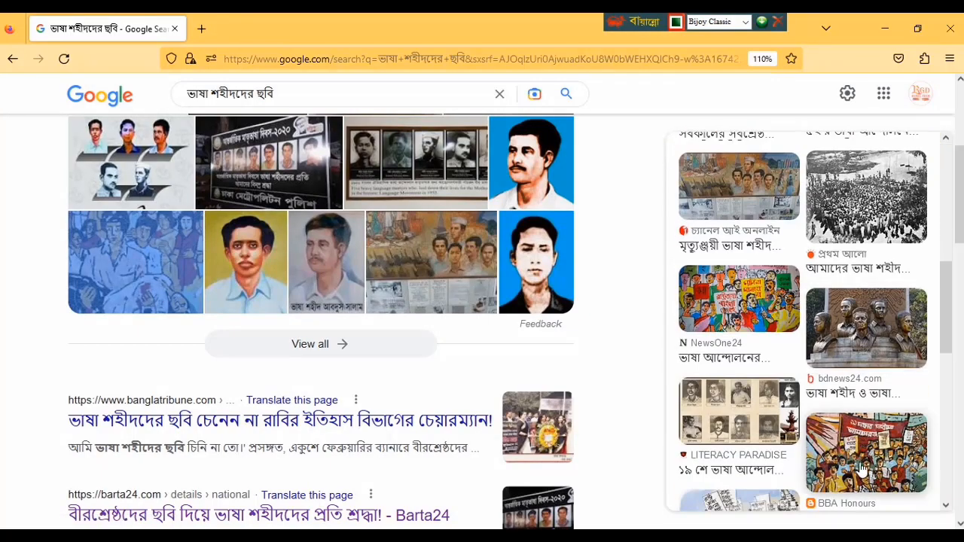
{"action": "scroll", "coordinate": [742, 388], "scroll_direction": "down", "scroll_amount": 1}
{"action": "scroll", "coordinate": [745, 386], "scroll_direction": "down", "scroll_amount": 3}
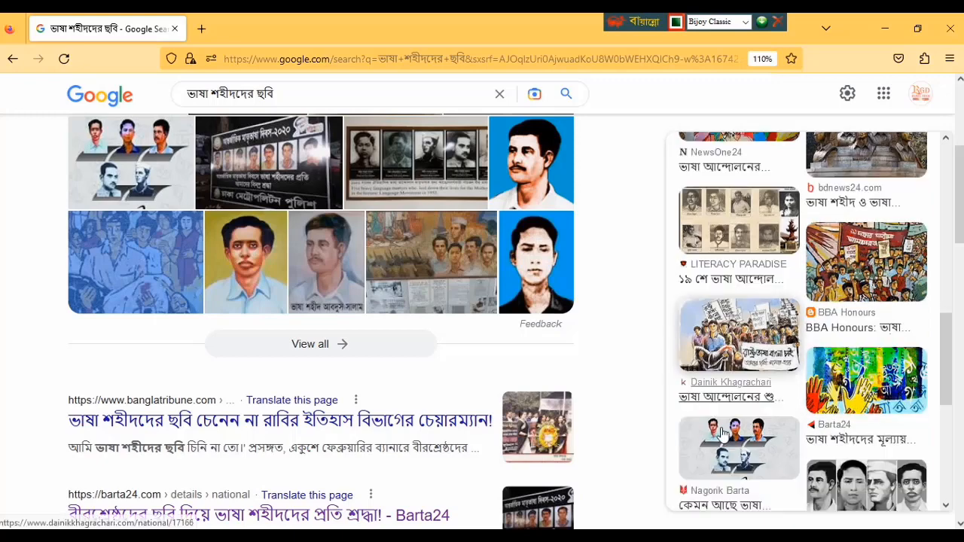
{"action": "scroll", "coordinate": [687, 420], "scroll_direction": "up", "scroll_amount": 3}
{"action": "scroll", "coordinate": [362, 362], "scroll_direction": "up", "scroll_amount": 4}
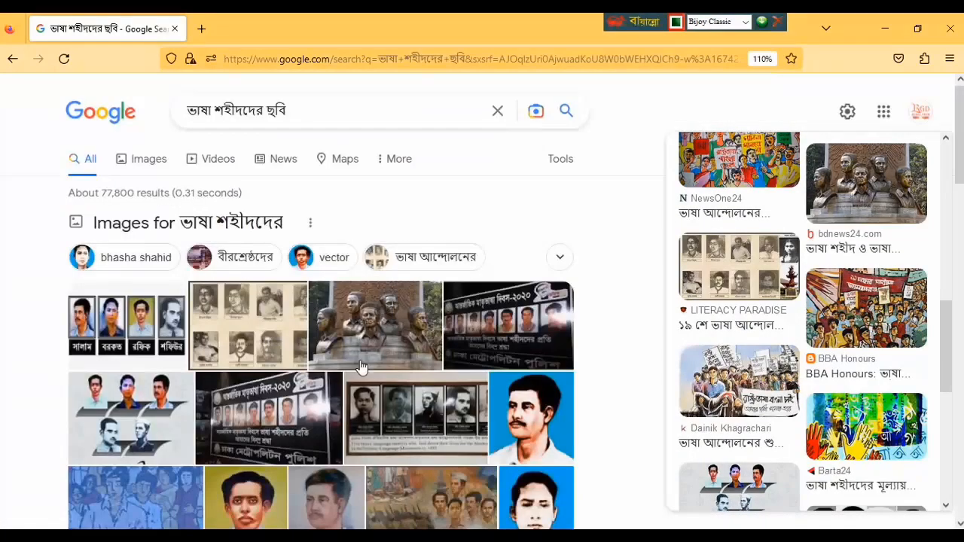
Clear the search query, preview the NewsOne24 and BBC language movement pictures and look through their related images
{"action": "left_click", "coordinate": [499, 111]}
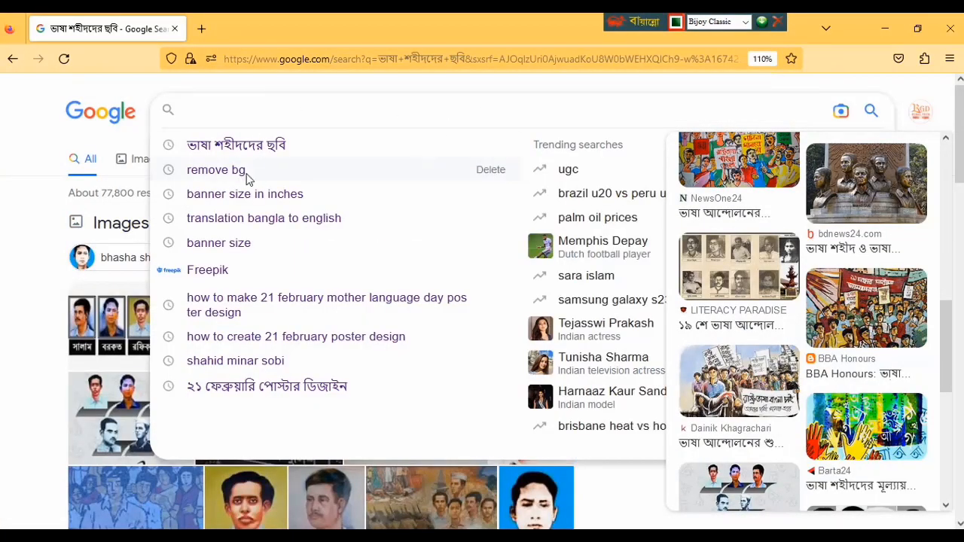
{"action": "left_click", "coordinate": [742, 166]}
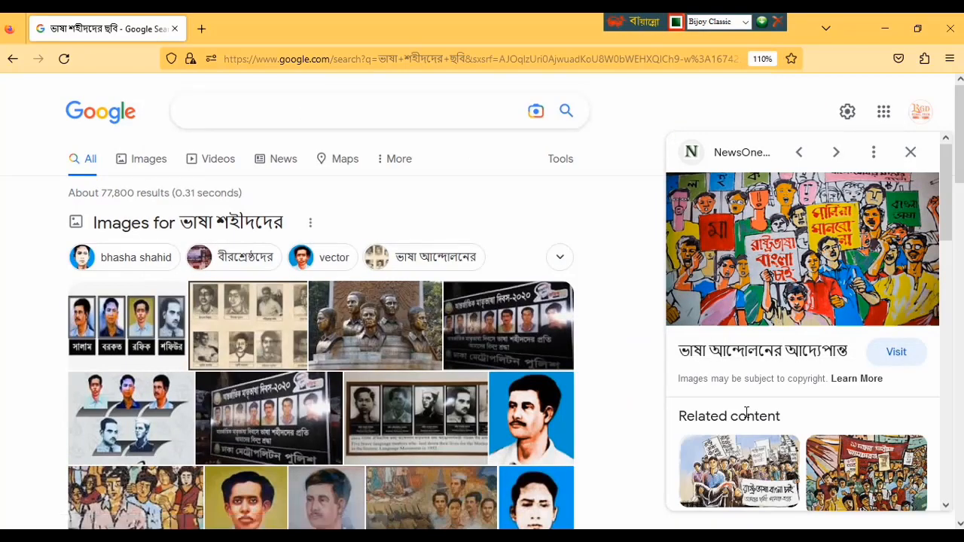
{"action": "scroll", "coordinate": [746, 411], "scroll_direction": "down", "scroll_amount": 3}
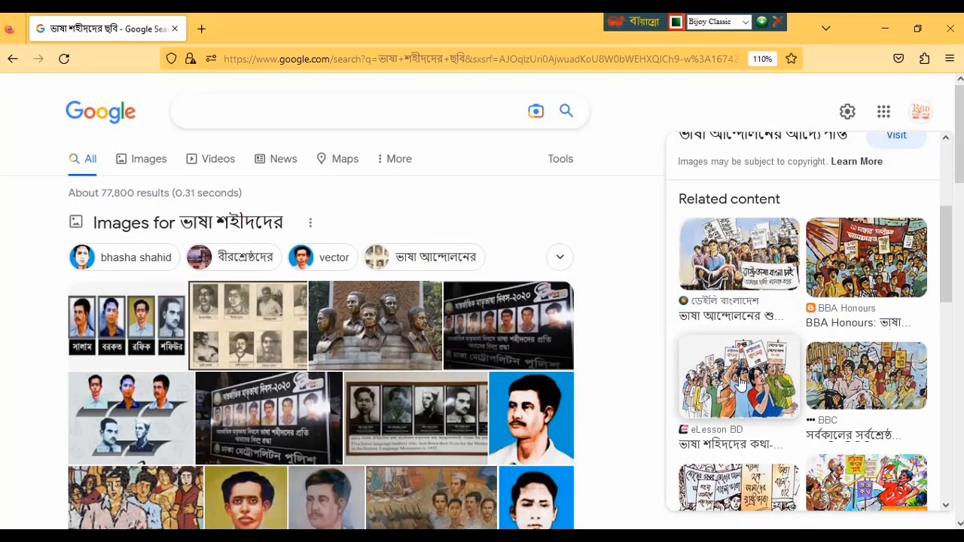
{"action": "left_click", "coordinate": [856, 390]}
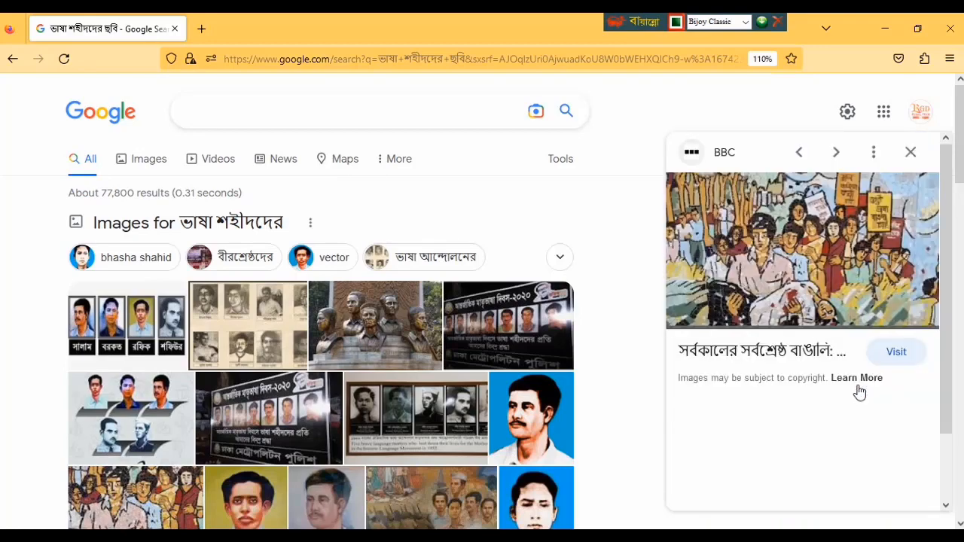
{"action": "scroll", "coordinate": [786, 407], "scroll_direction": "down", "scroll_amount": 4}
{"action": "scroll", "coordinate": [786, 406], "scroll_direction": "down", "scroll_amount": 2}
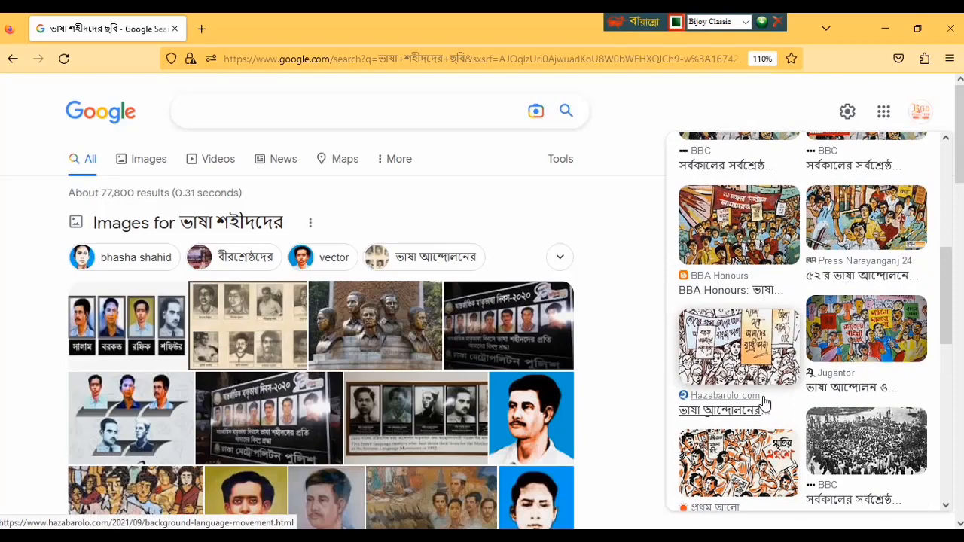
{"action": "scroll", "coordinate": [764, 405], "scroll_direction": "down", "scroll_amount": 4}
{"action": "scroll", "coordinate": [151, 444], "scroll_direction": "down", "scroll_amount": 4}
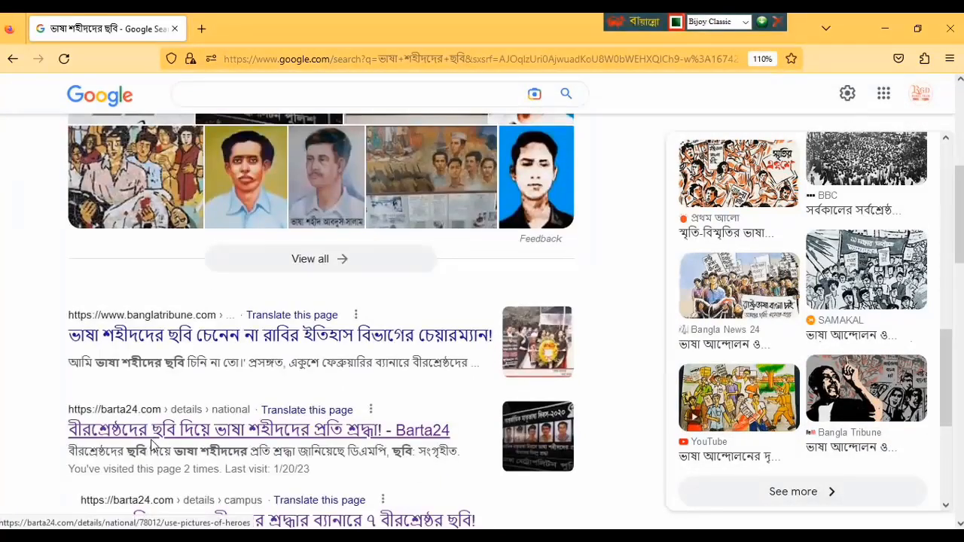
{"action": "scroll", "coordinate": [286, 417], "scroll_direction": "up", "scroll_amount": 4}
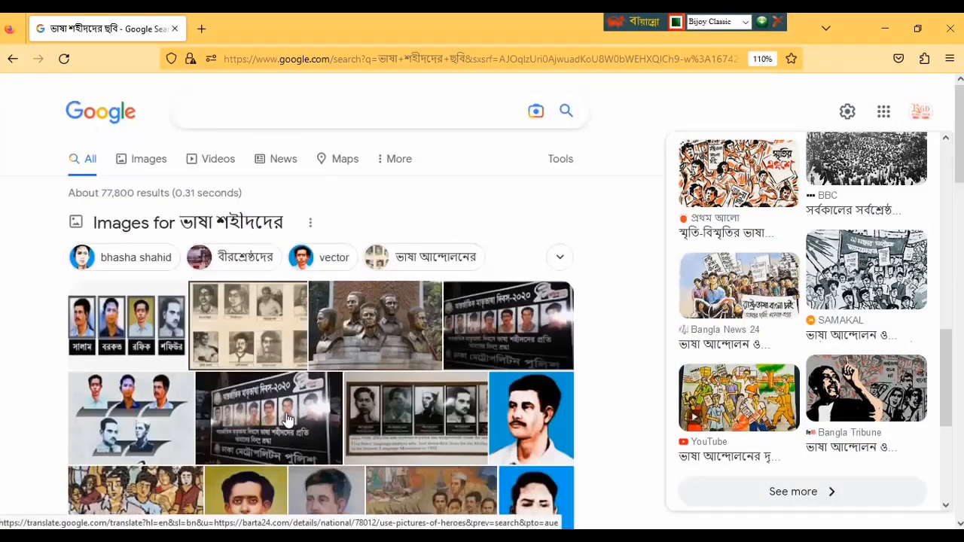
Show only image results for "ভাষা শহীদদের ছবি" and examine the language martyrs' portraits
{"action": "left_click", "coordinate": [147, 168]}
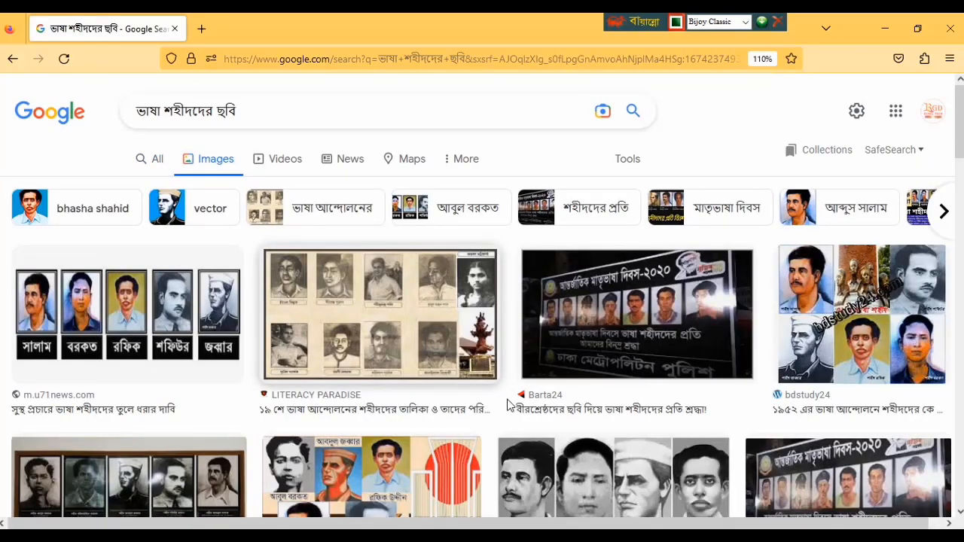
{"action": "scroll", "coordinate": [805, 463], "scroll_direction": "down", "scroll_amount": 10}
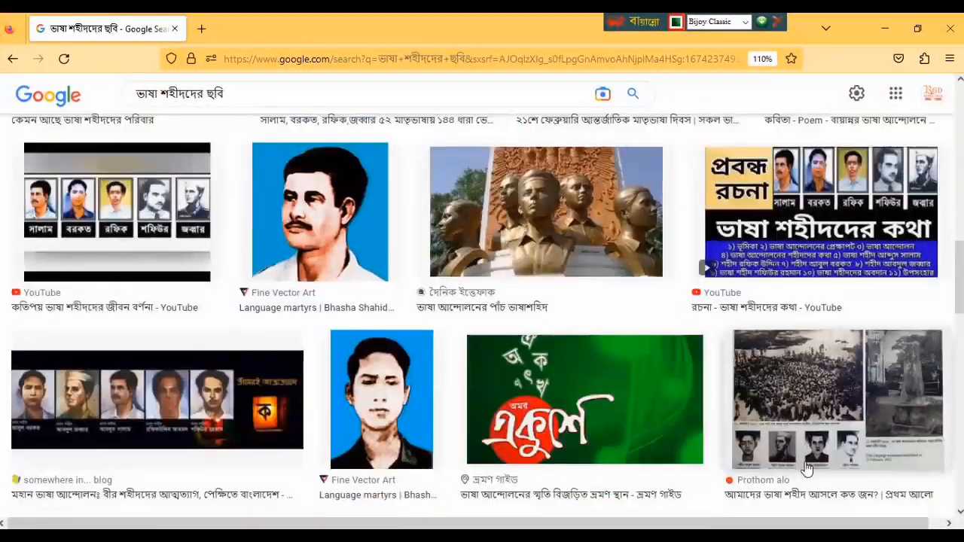
{"action": "scroll", "coordinate": [806, 466], "scroll_direction": "down", "scroll_amount": 5}
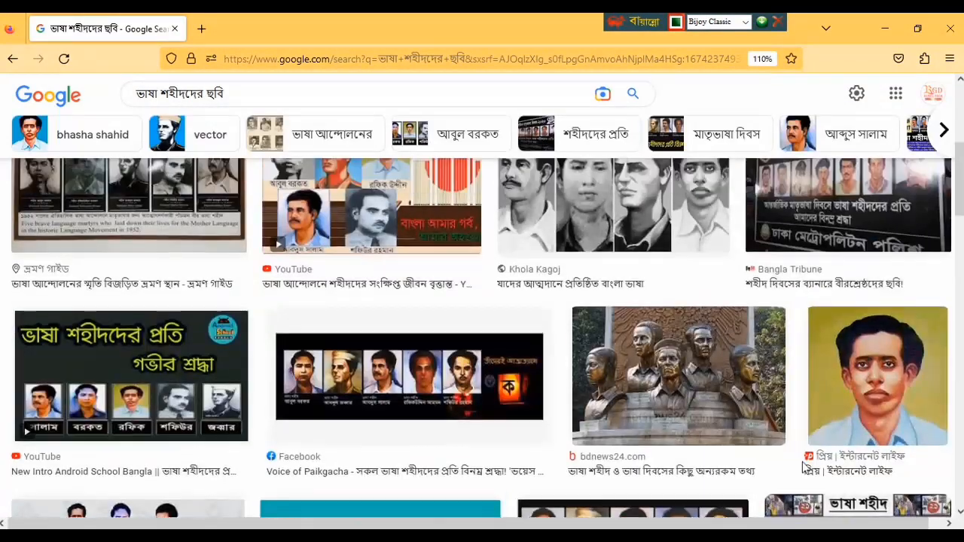
{"action": "scroll", "coordinate": [804, 465], "scroll_direction": "up", "scroll_amount": 3}
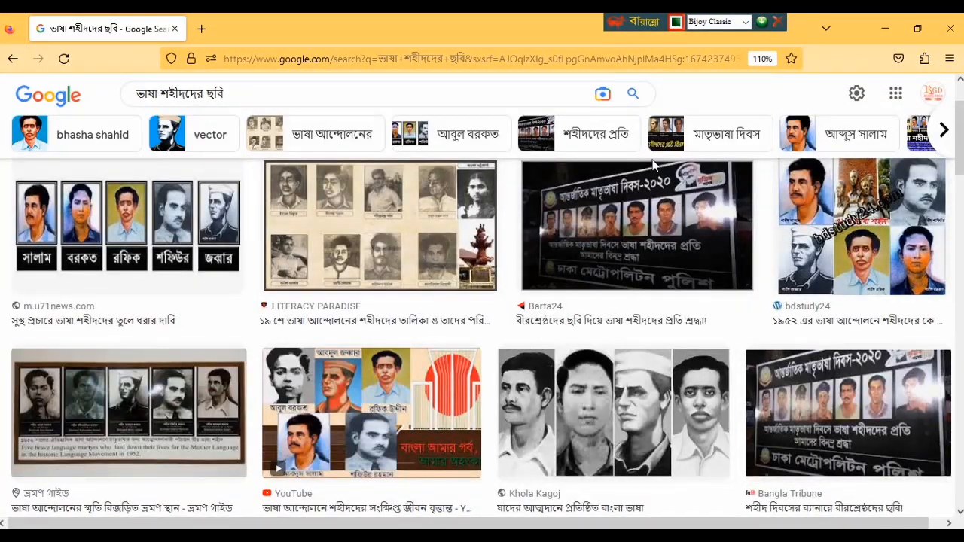
Check the banner in Illustrator briefly, return to the browser and open a new tab
{"action": "left_click", "coordinate": [882, 27]}
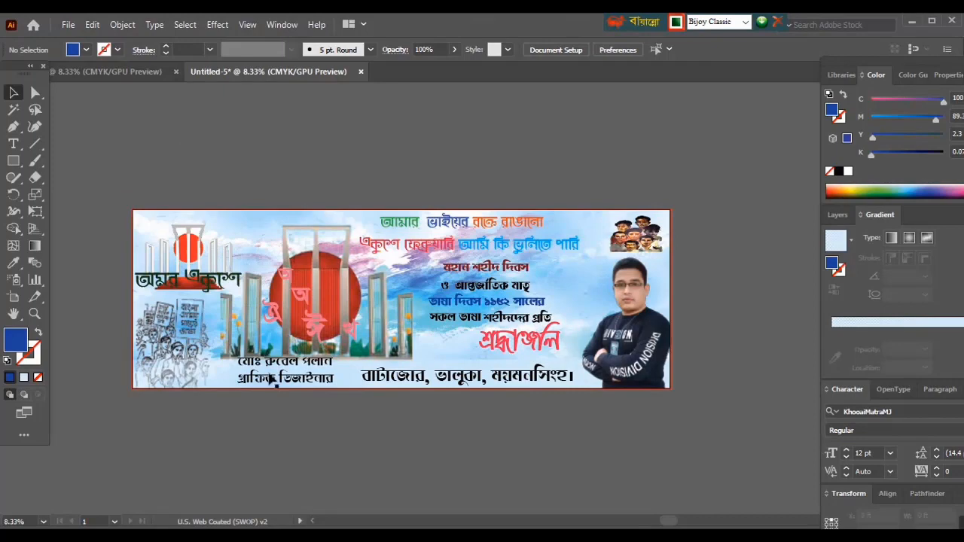
{"action": "left_click", "coordinate": [325, 536]}
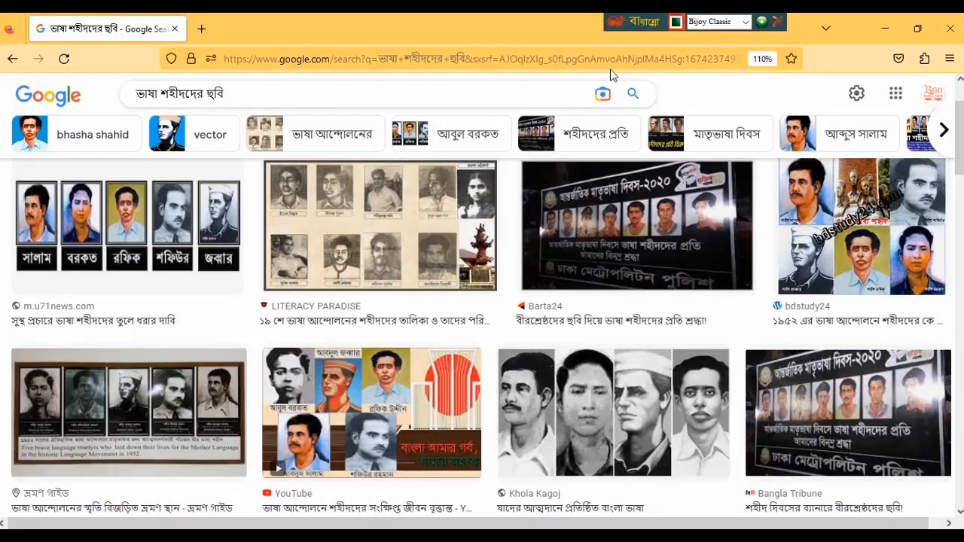
{"action": "left_click", "coordinate": [202, 30]}
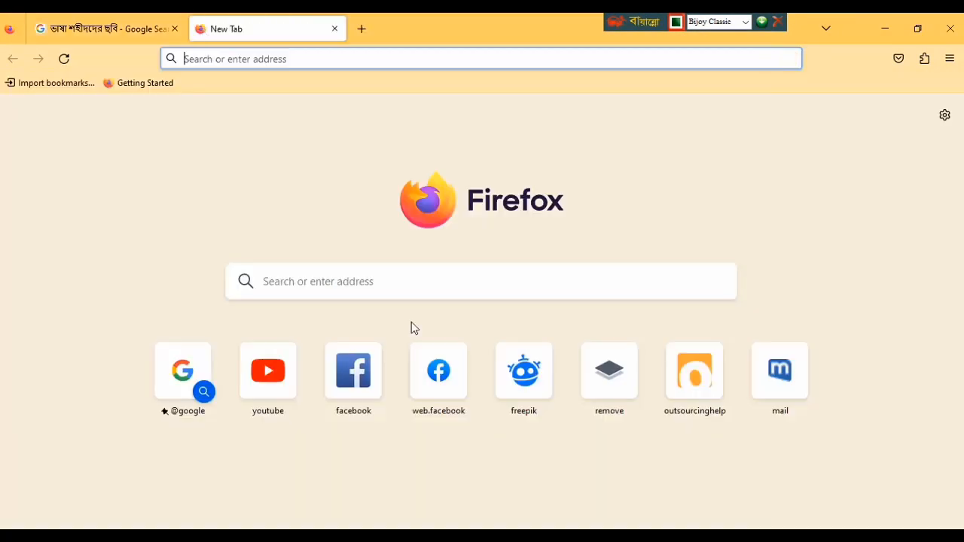
{"action": "left_click", "coordinate": [355, 275]}
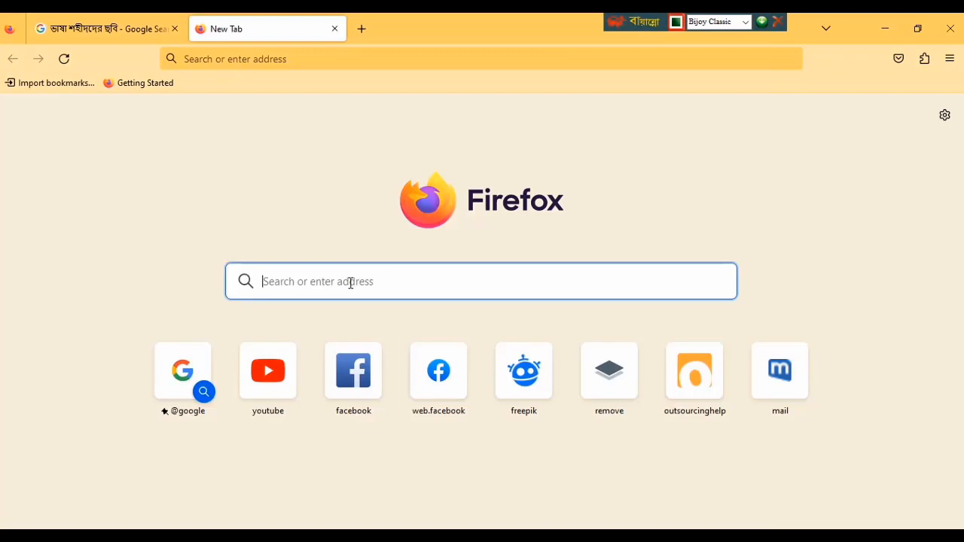
{"action": "type", "text": "cW"}
{"action": "key", "text": "BackSpace"}
{"action": "key", "text": "BackSpace"}
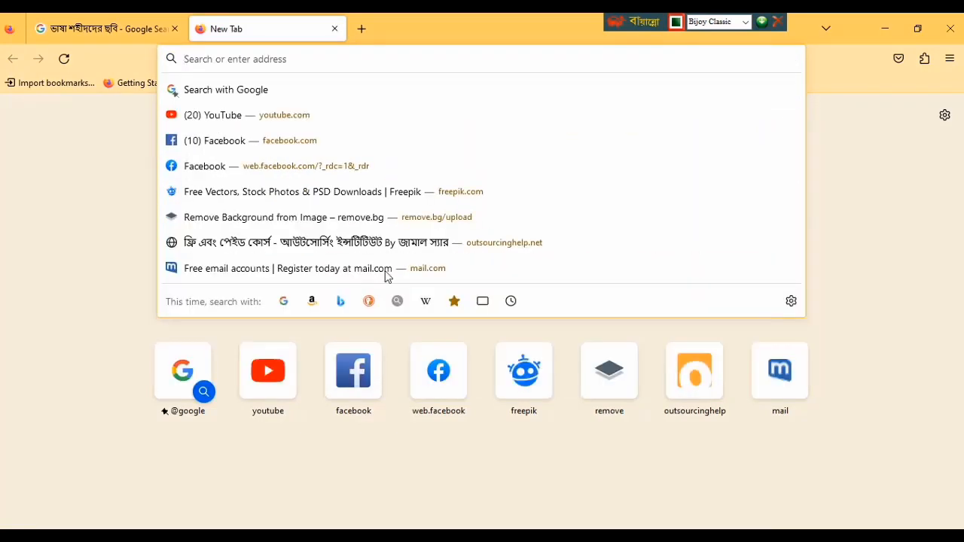
Switch the Bijoy keyboard layout to English and search Google for "remove bg"
{"action": "left_click", "coordinate": [745, 22]}
{"action": "left_click", "coordinate": [704, 34]}
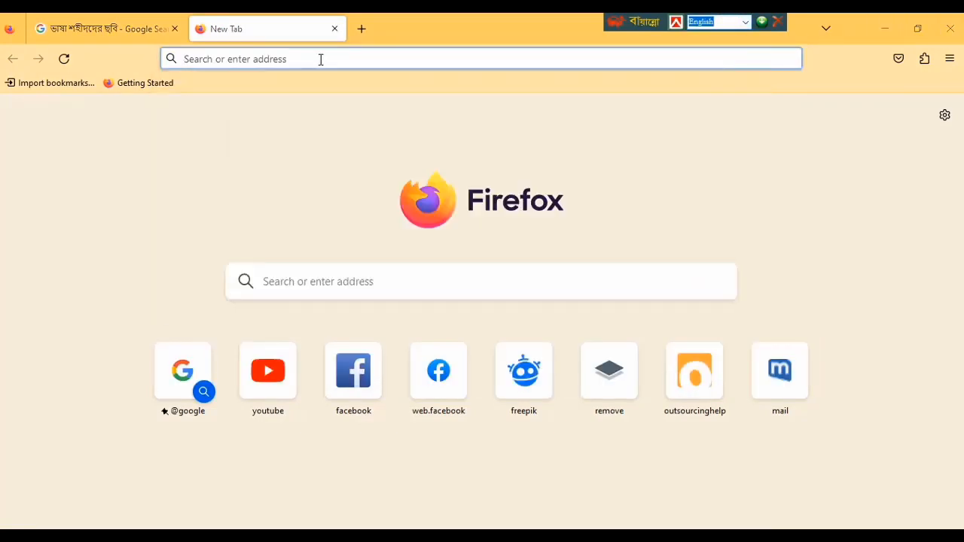
{"action": "left_click", "coordinate": [320, 59]}
{"action": "type", "text": "remove.bg/"}
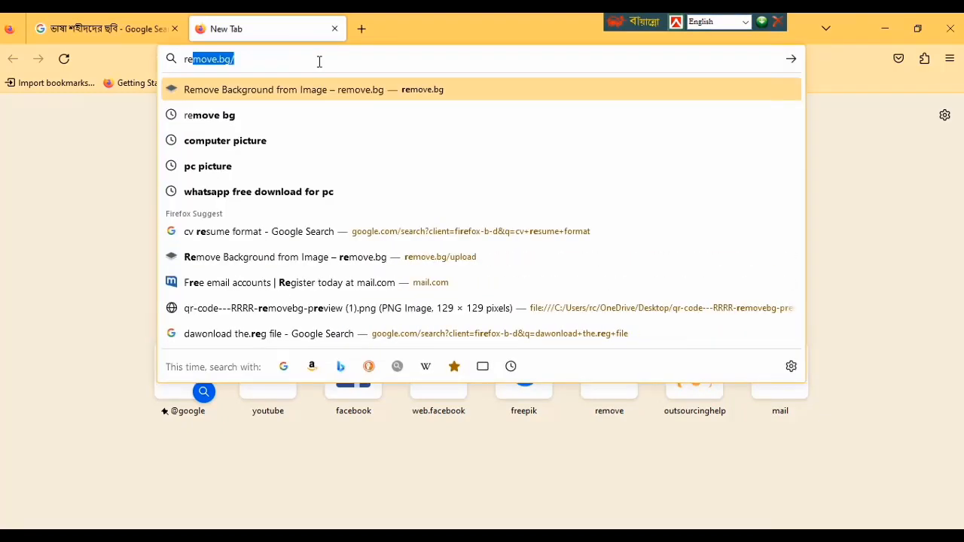
{"action": "left_click", "coordinate": [210, 121]}
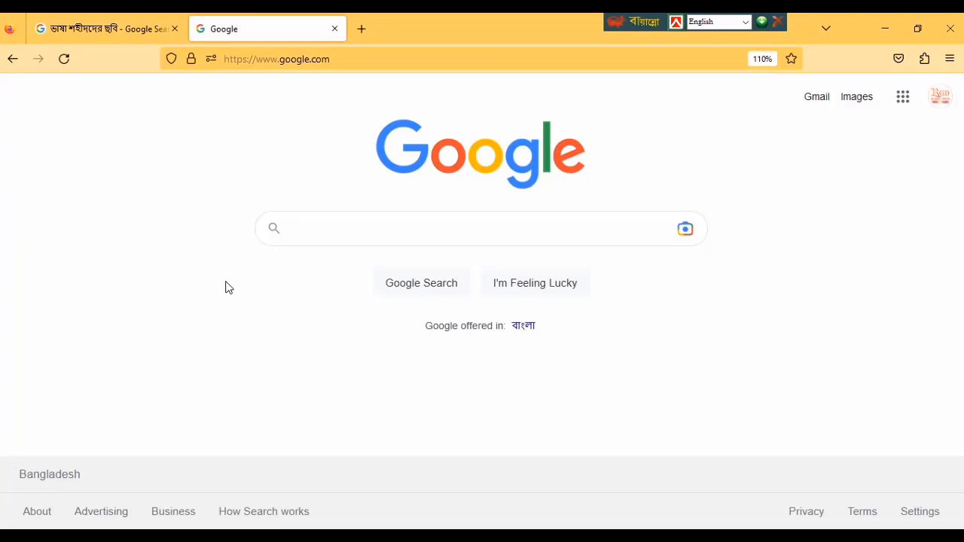
{"action": "left_click", "coordinate": [312, 228]}
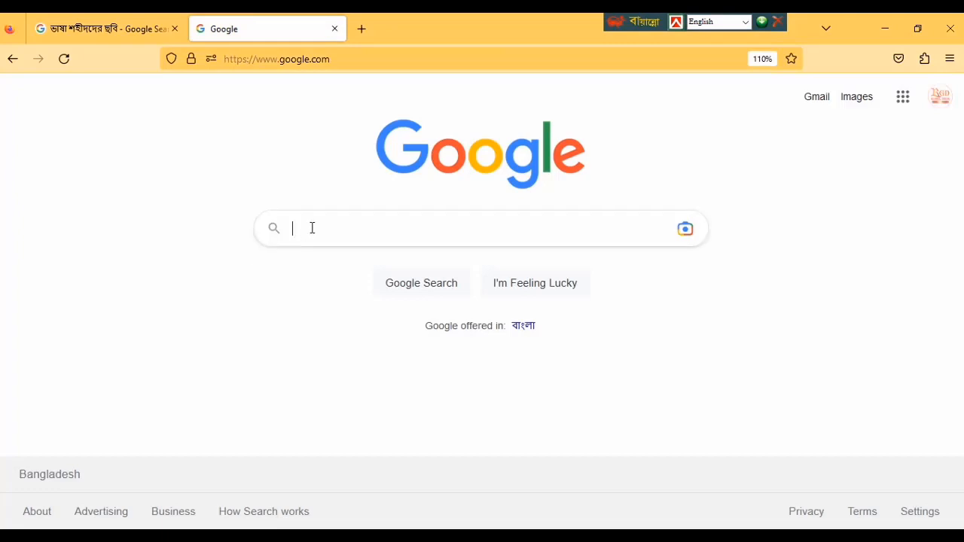
{"action": "left_click", "coordinate": [311, 296]}
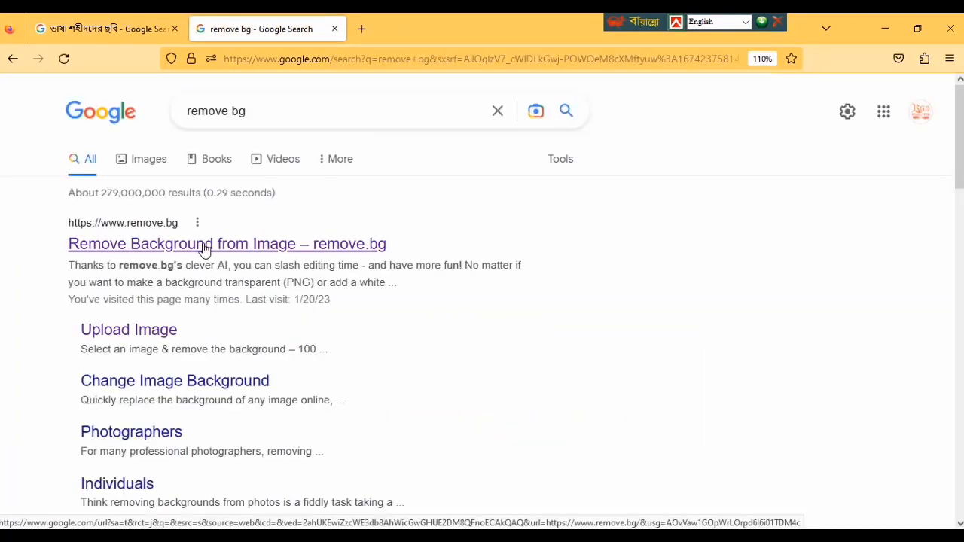
Open the remove.bg site and upload the desktop image "শহীদ-মিনার-02" for background removal
{"action": "left_click", "coordinate": [204, 248]}
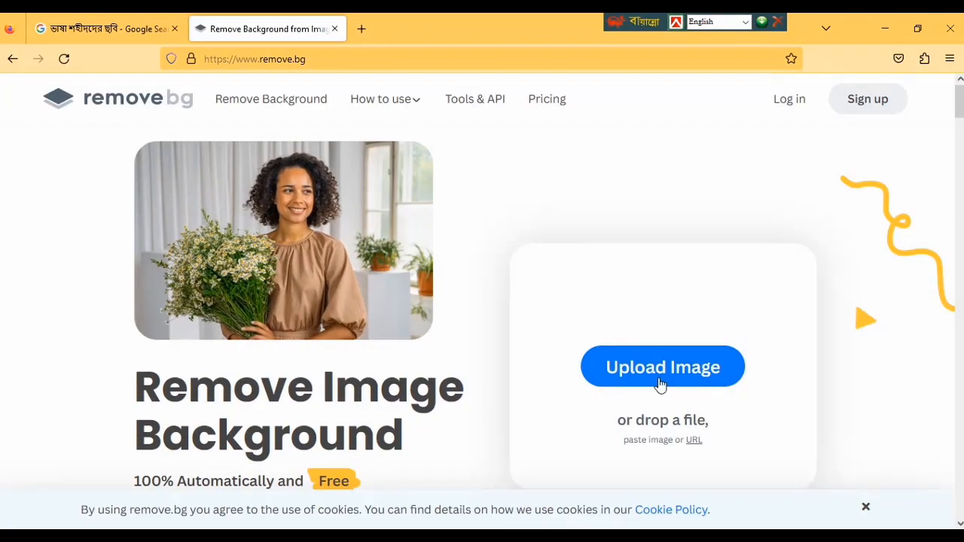
{"action": "left_click", "coordinate": [658, 377]}
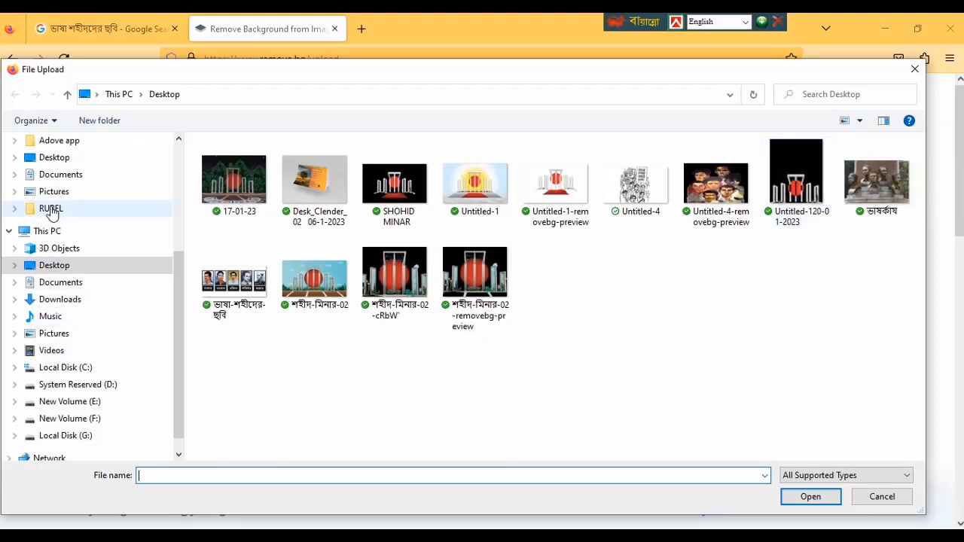
{"action": "left_click", "coordinate": [55, 162]}
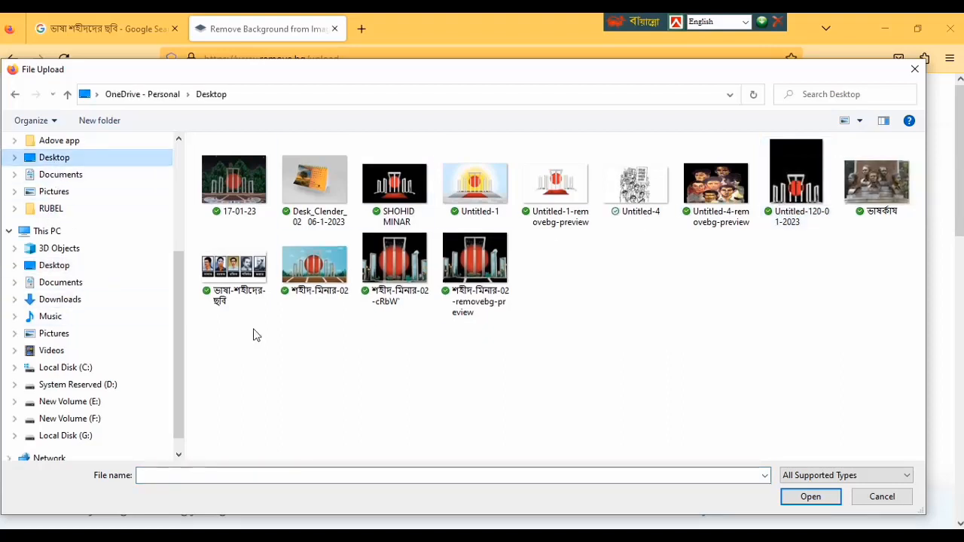
{"action": "left_click", "coordinate": [314, 267]}
{"action": "left_click", "coordinate": [811, 497]}
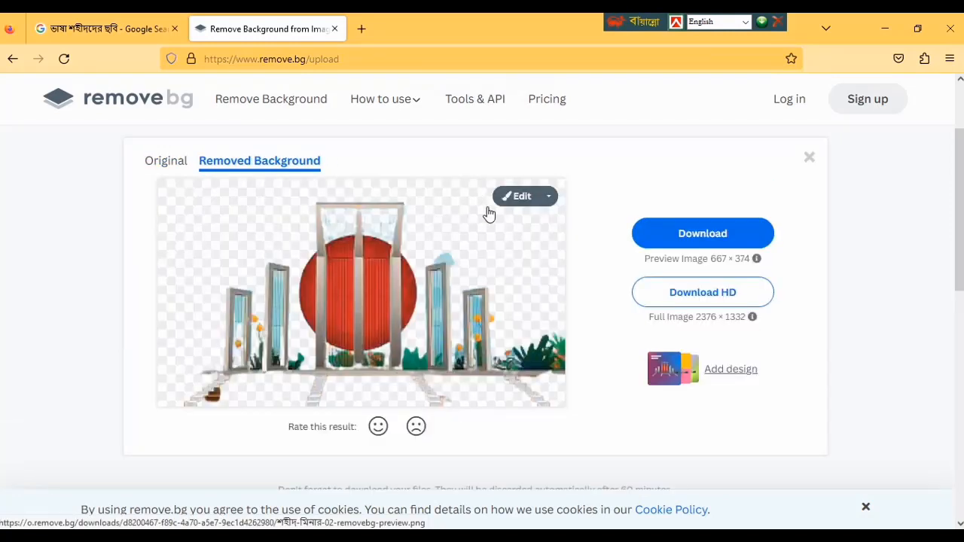
Download the background-removed preview of the Shaheed Minar picture, view the saved file and return to Illustrator
{"action": "left_click", "coordinate": [702, 237]}
{"action": "left_click", "coordinate": [662, 105]}
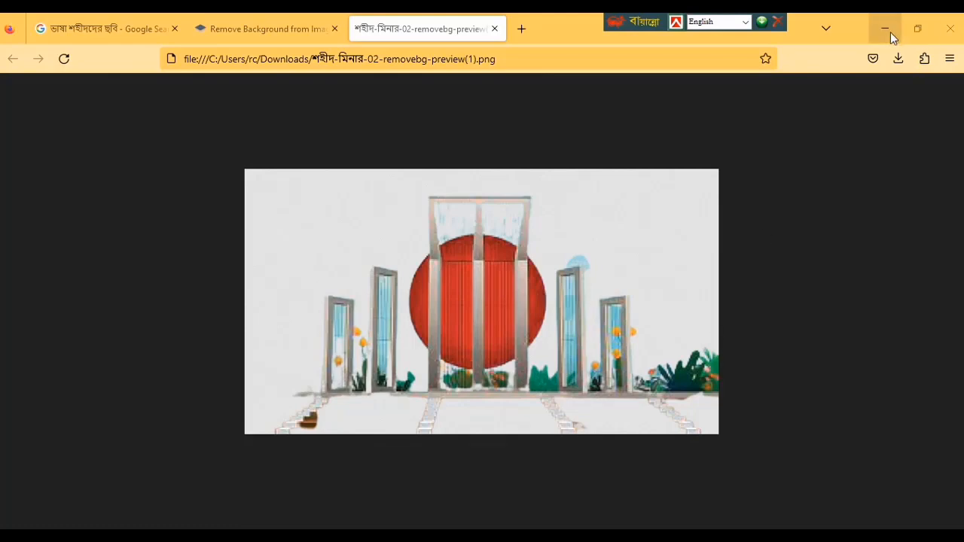
{"action": "left_click", "coordinate": [949, 29]}
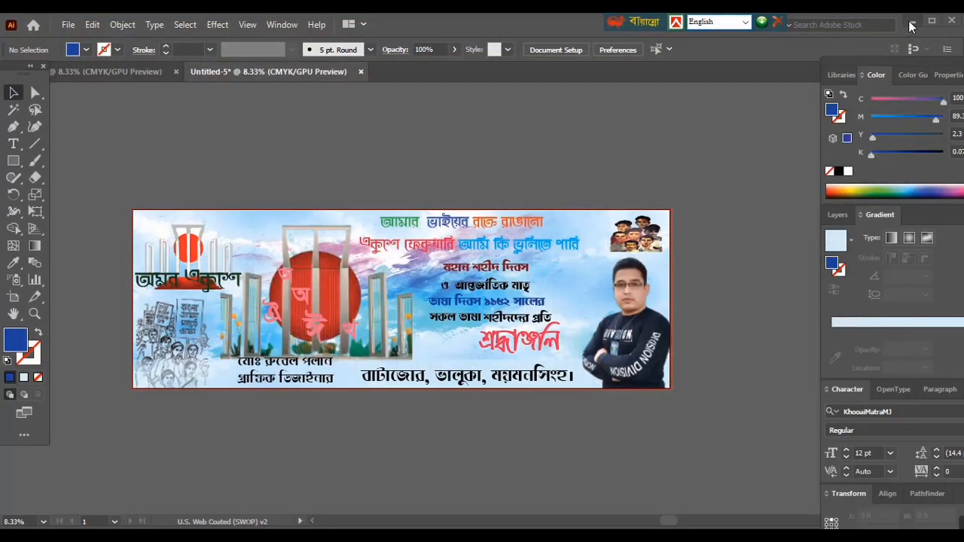
Place the newly downloaded Shaheed Minar cut-out from the Downloads folder into the Illustrator banner document
{"action": "left_click", "coordinate": [911, 23]}
{"action": "double_click", "coordinate": [43, 102]}
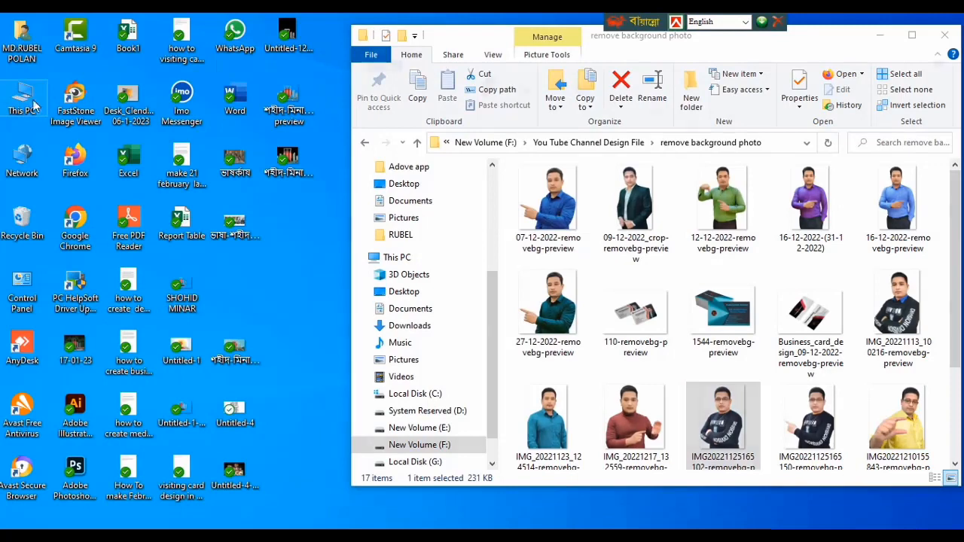
{"action": "double_click", "coordinate": [794, 242]}
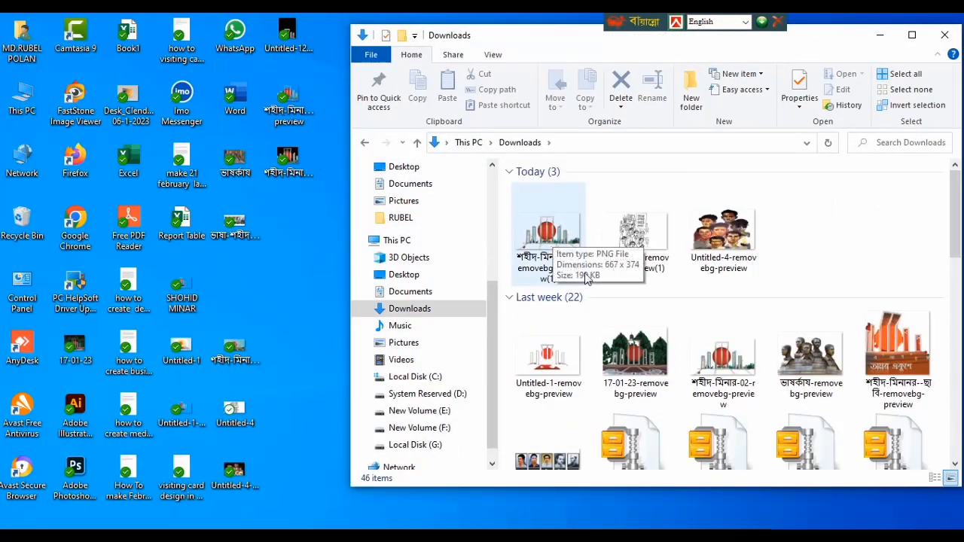
{"action": "left_click_drag", "start_coordinate": [556, 240], "coordinate": [733, 184]}
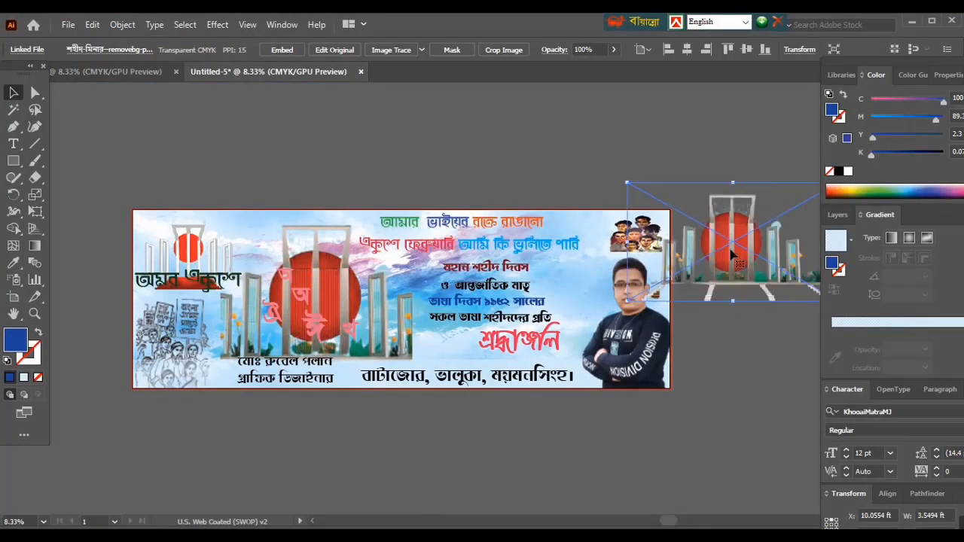
Move the placed Shaheed Minar cut-out above the banner and delete it
{"action": "left_click_drag", "start_coordinate": [742, 263], "coordinate": [548, 150]}
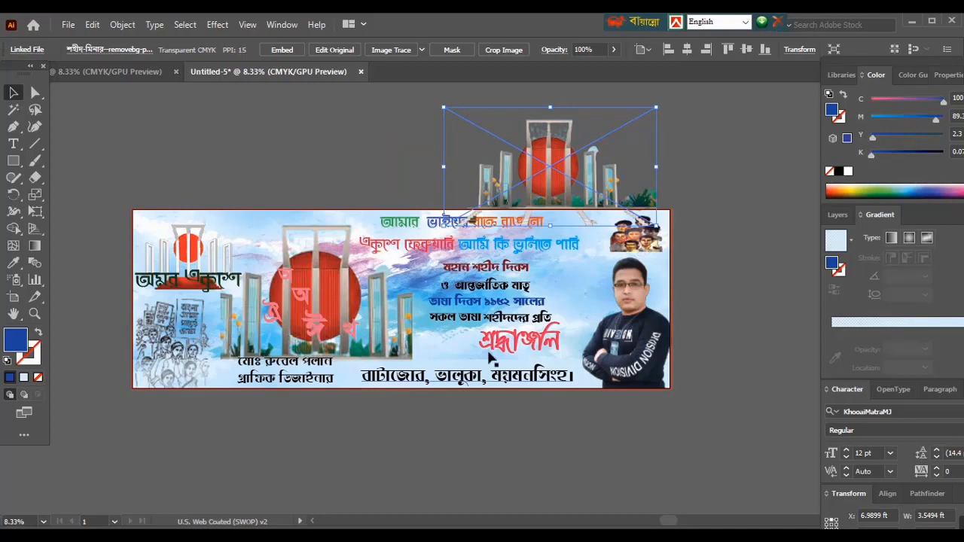
{"action": "key", "text": "Delete"}
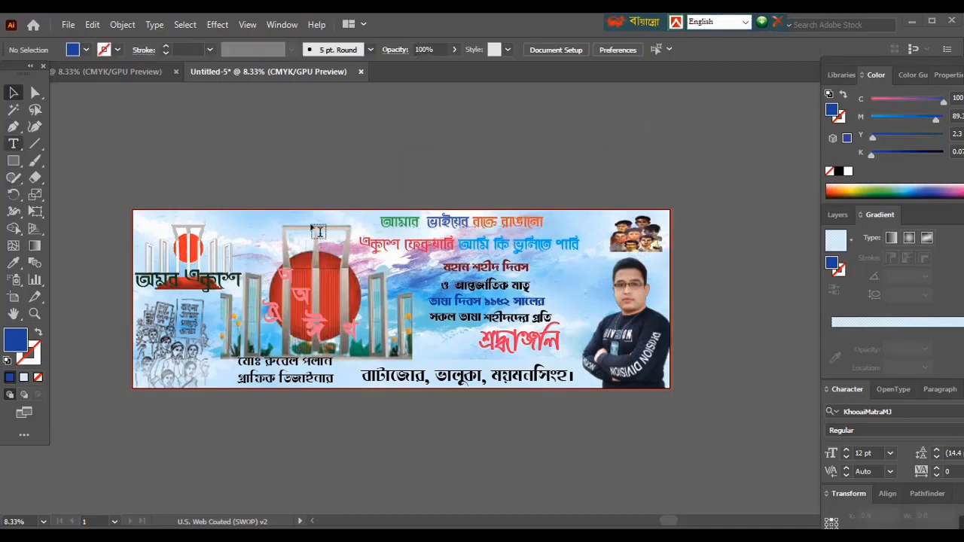
{"action": "key", "text": "t"}
{"action": "left_click", "coordinate": [145, 160]}
Move the martyrs' group portrait onto the small monument above "অমর একুশে" and bring it in front of the monument
{"action": "left_click", "coordinate": [13, 94]}
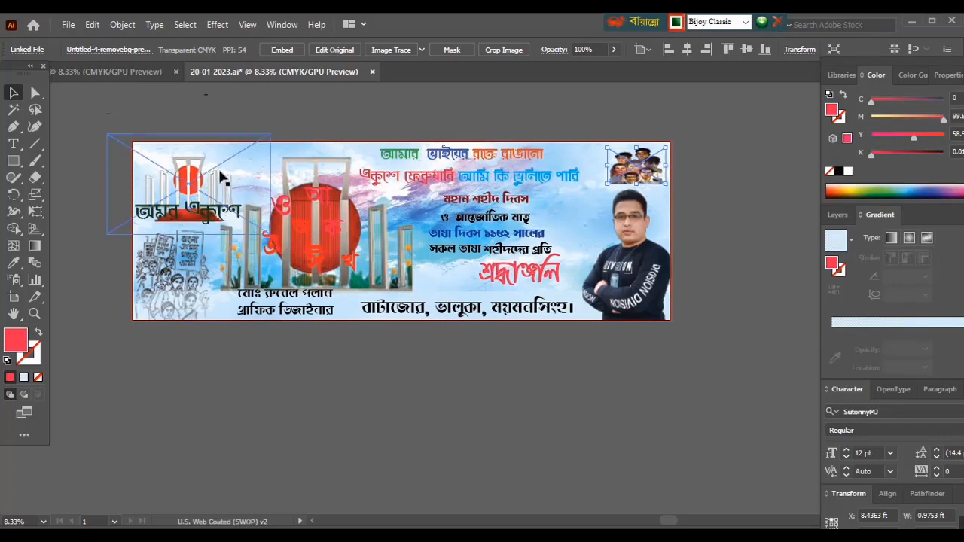
{"action": "left_click_drag", "start_coordinate": [637, 179], "coordinate": [193, 194]}
{"action": "right_click", "coordinate": [192, 191]}
{"action": "mouse_move", "coordinate": [242, 316]}
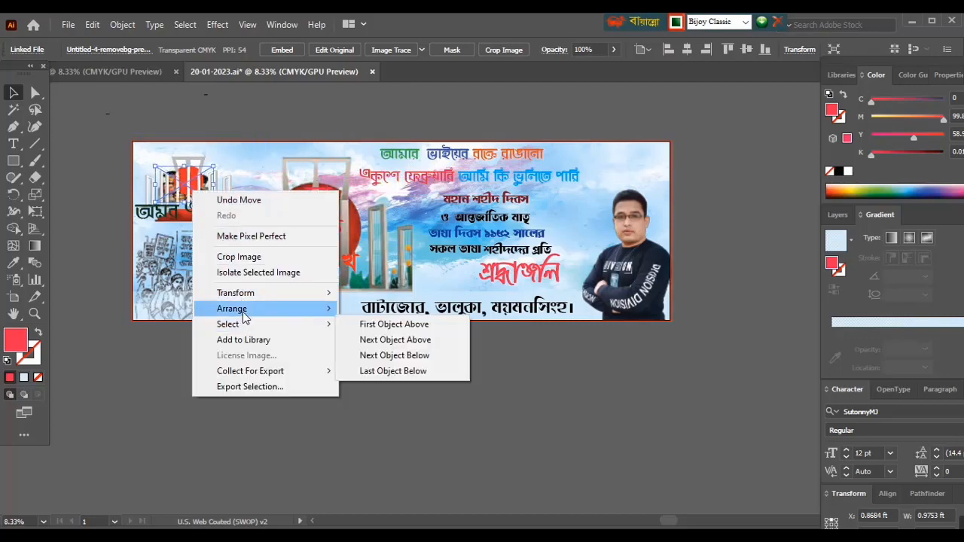
{"action": "left_click", "coordinate": [369, 323]}
{"action": "left_click", "coordinate": [83, 241]}
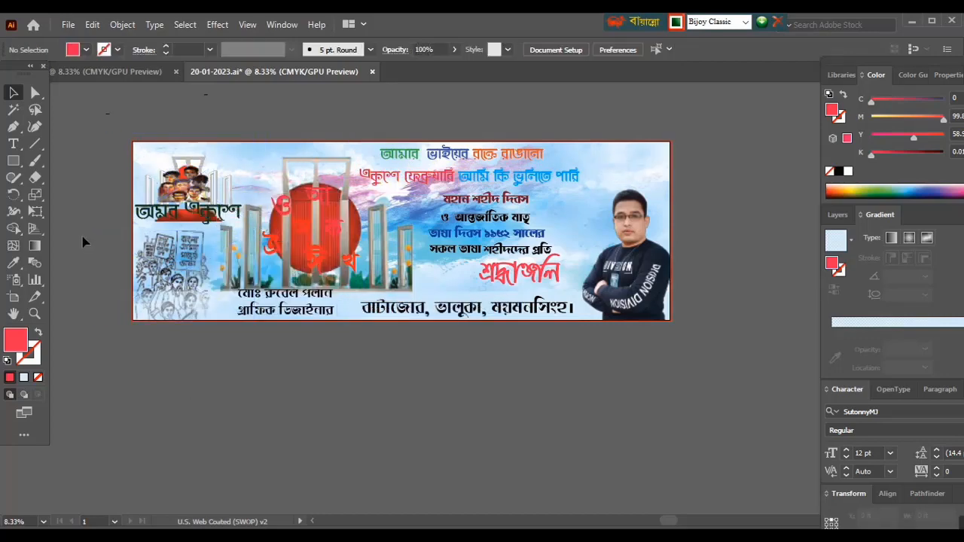
Shift the small SHOHID MINAR.png monument slightly to the right behind the martyrs' portraits
{"action": "left_click", "coordinate": [181, 194]}
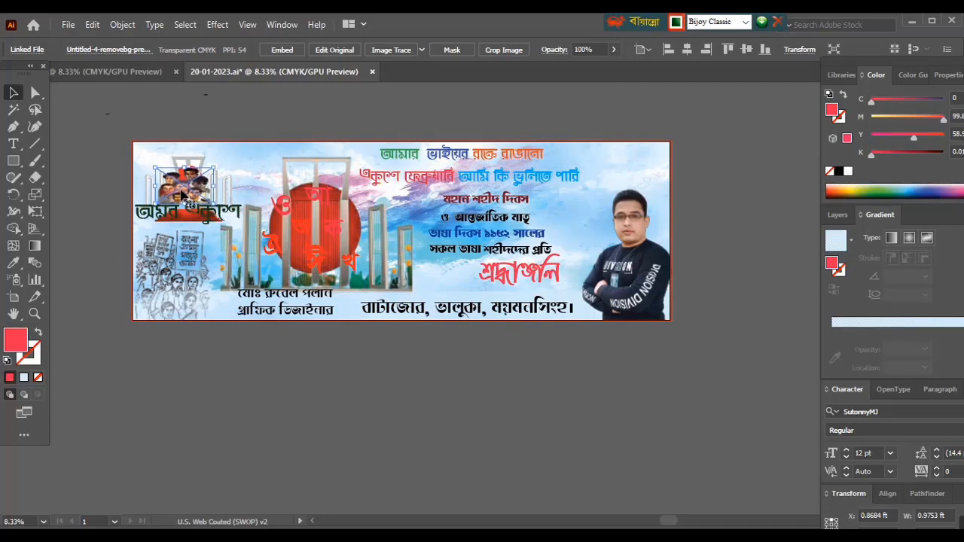
{"action": "left_click", "coordinate": [90, 220]}
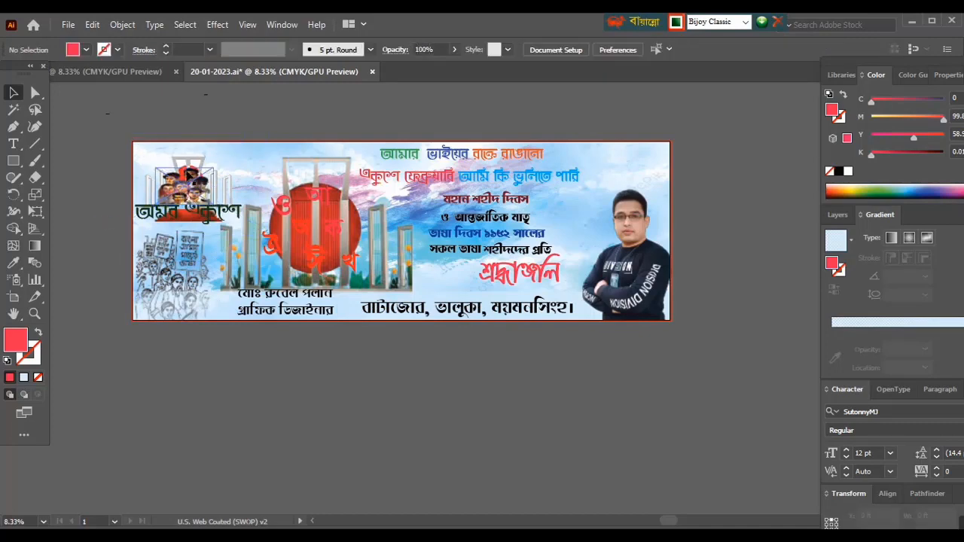
{"action": "left_click", "coordinate": [192, 190]}
{"action": "key", "text": "ctrl+="}
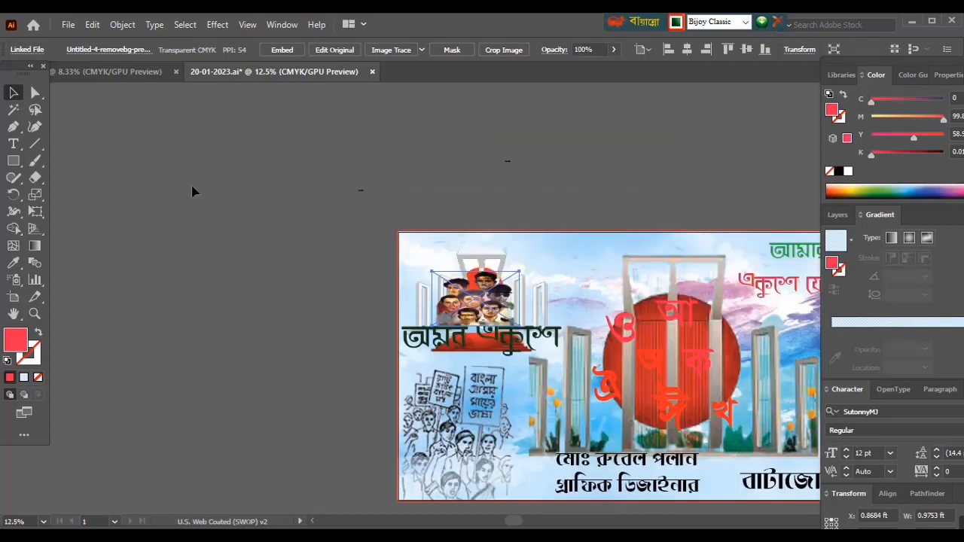
{"action": "left_click", "coordinate": [557, 315]}
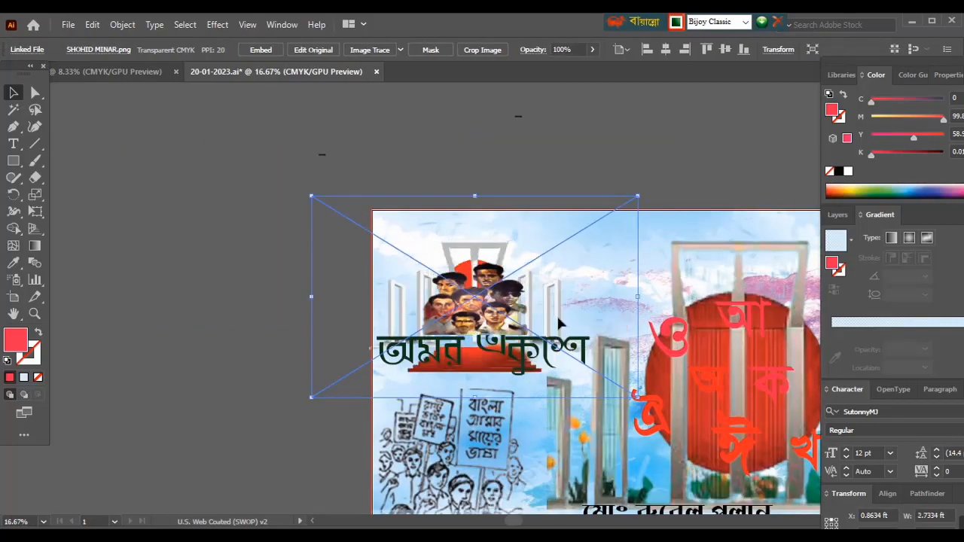
{"action": "left_click_drag", "start_coordinate": [412, 332], "coordinate": [421, 330]}
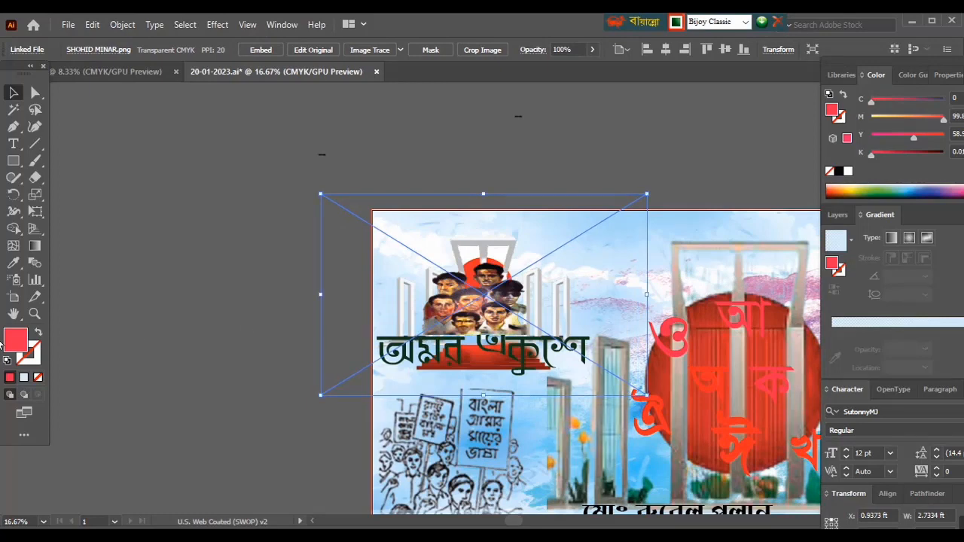
Nudge the martyrs' portraits slightly to the right to centre them on the small monument
{"action": "left_click", "coordinate": [13, 314]}
{"action": "left_click_drag", "start_coordinate": [197, 384], "coordinate": [1, 317]}
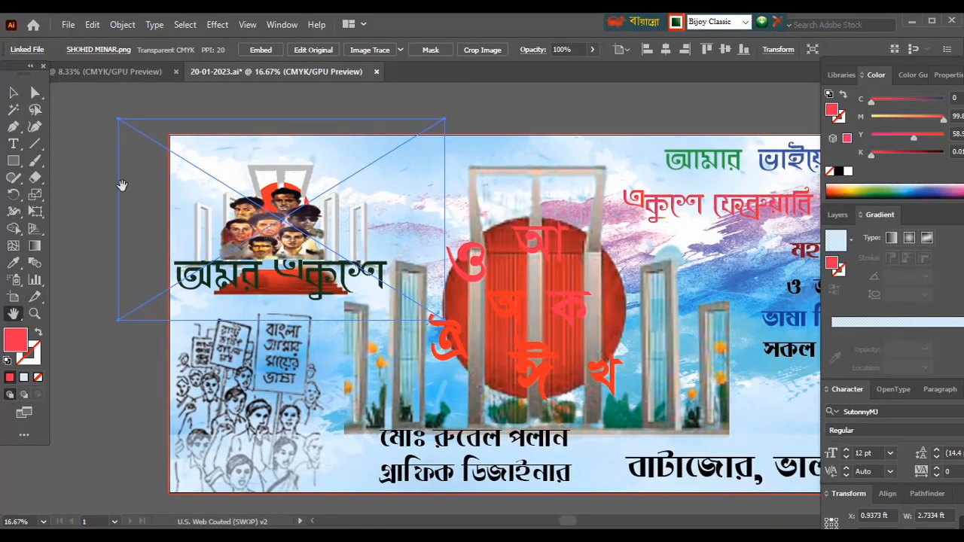
{"action": "left_click", "coordinate": [14, 92]}
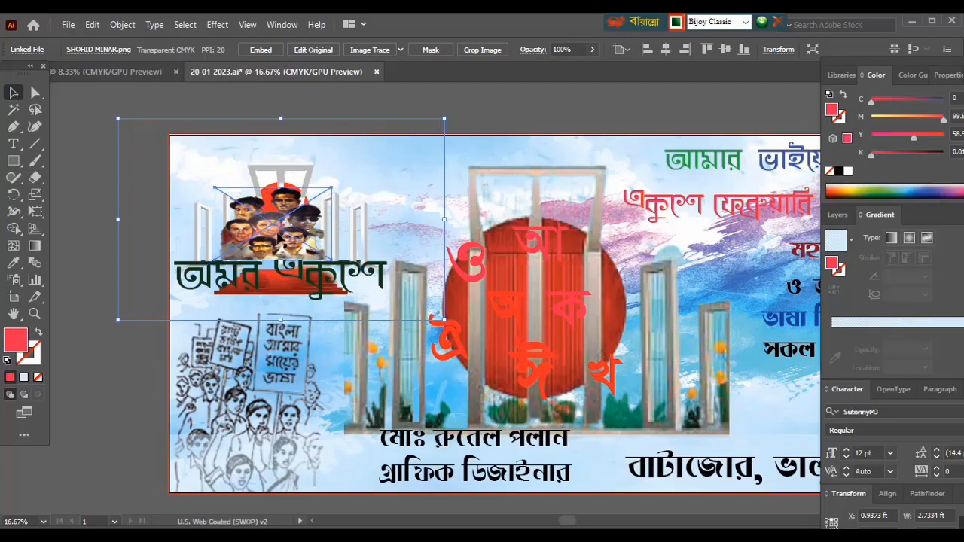
{"action": "left_click_drag", "start_coordinate": [279, 234], "coordinate": [283, 236]}
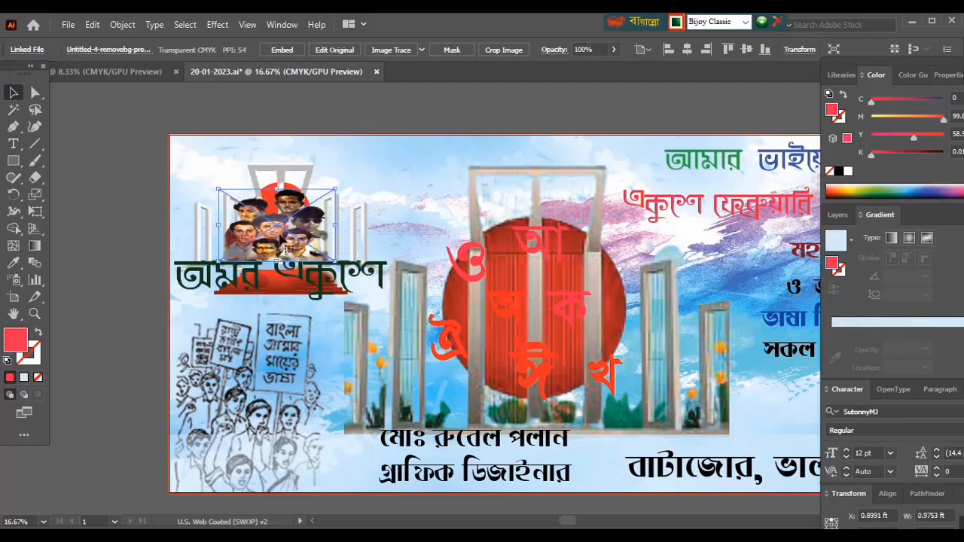
{"action": "left_click", "coordinate": [153, 180]}
{"action": "left_click", "coordinate": [88, 194]}
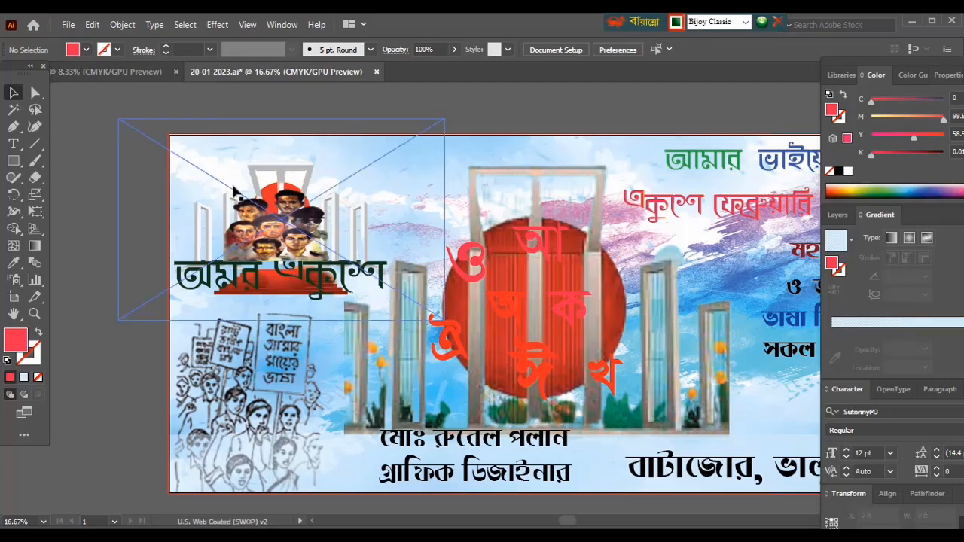
{"action": "key", "text": "ctrl+minus"}
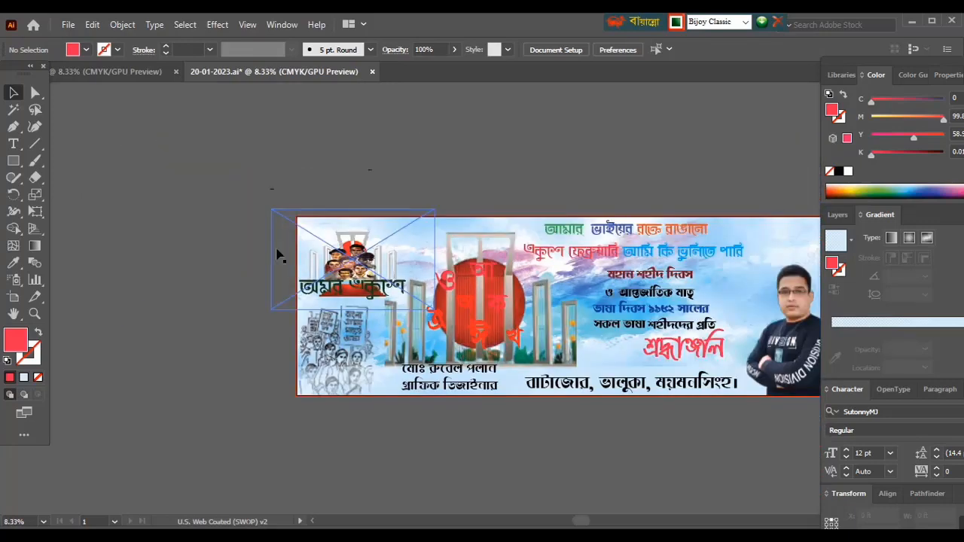
{"action": "left_click", "coordinate": [13, 313]}
{"action": "left_click_drag", "start_coordinate": [522, 333], "coordinate": [404, 307]}
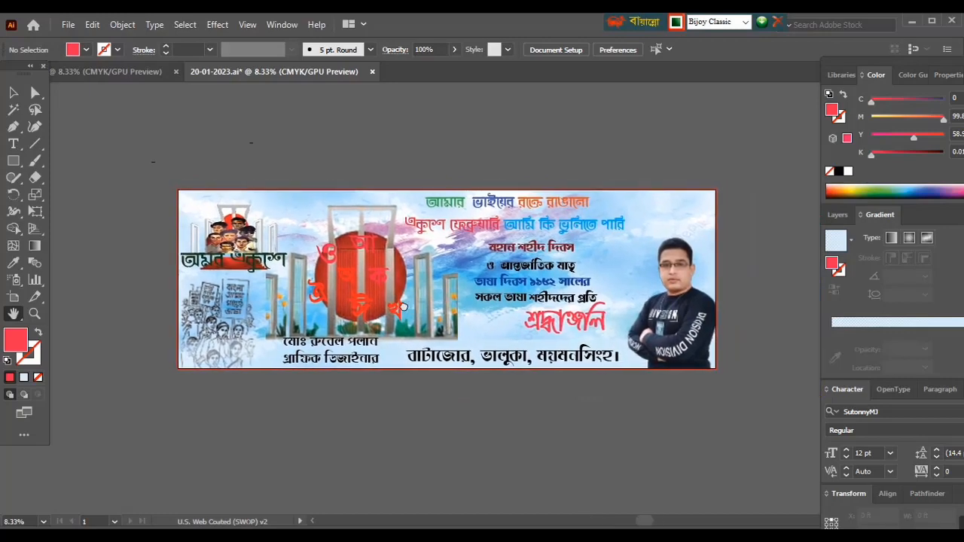